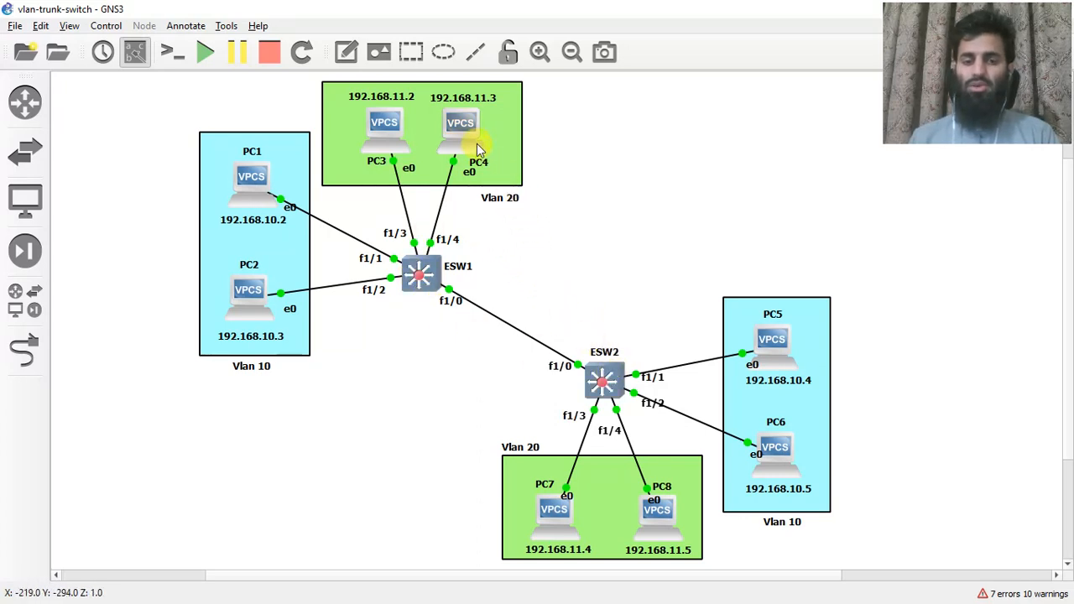
Open the preferences and examine the IOS router templates, including the EtherSwitch router
mouse_move(400, 123)
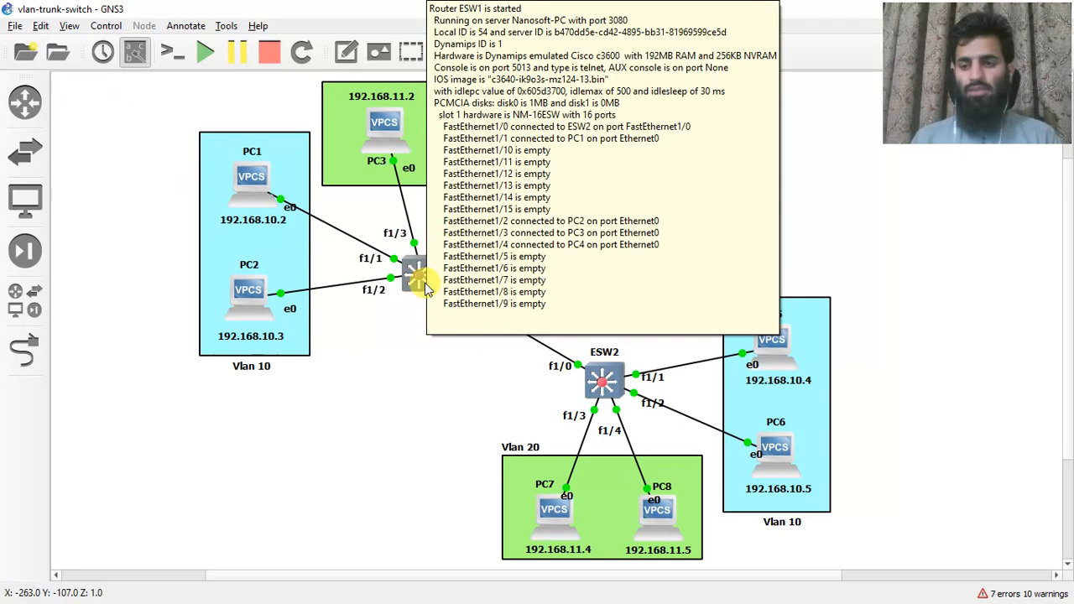
click(41, 26)
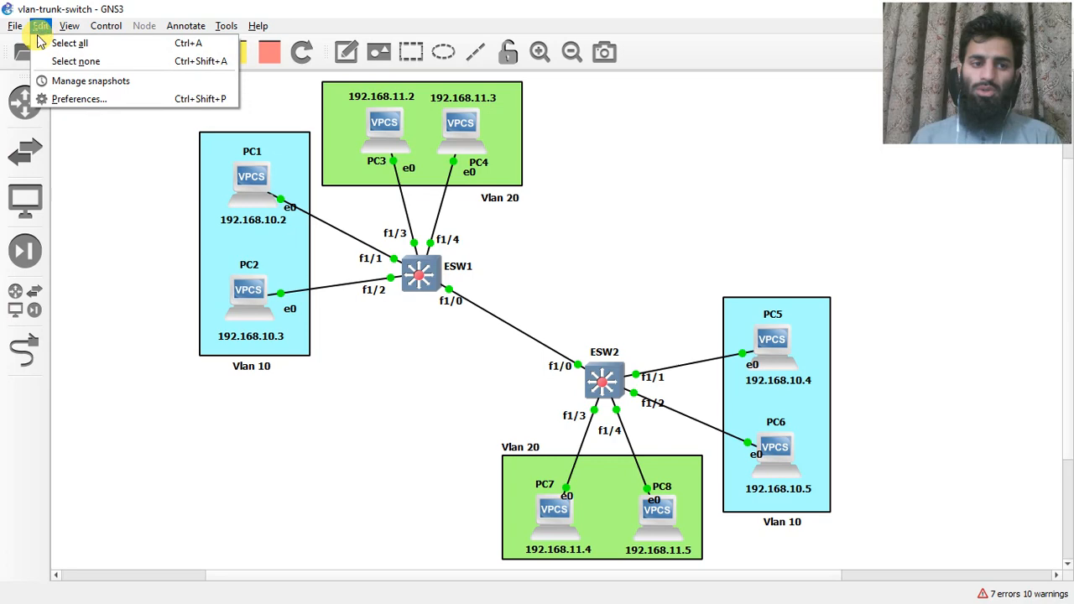
click(65, 98)
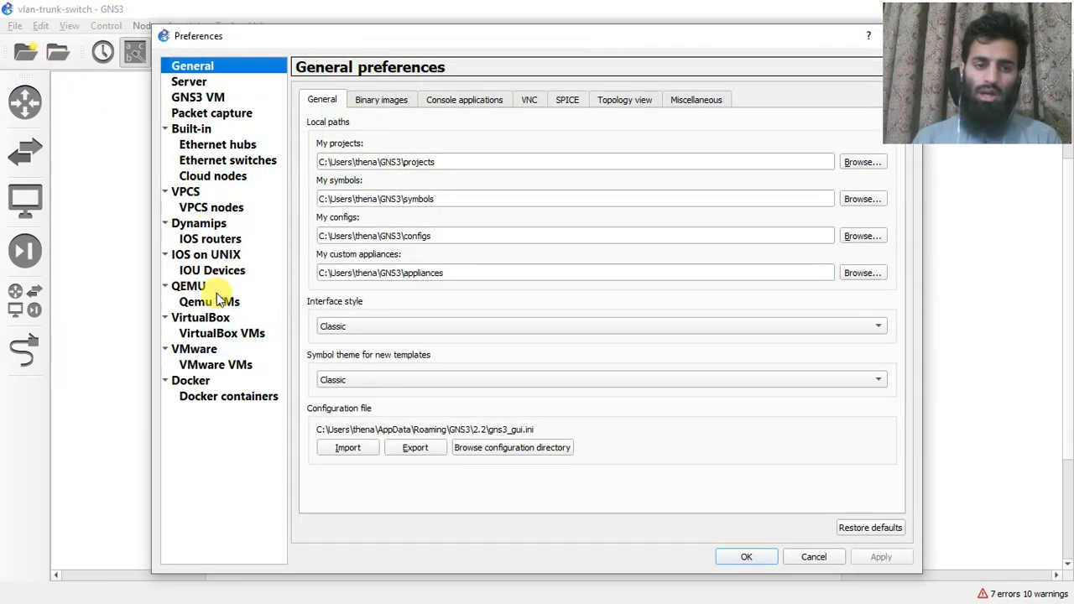
click(220, 239)
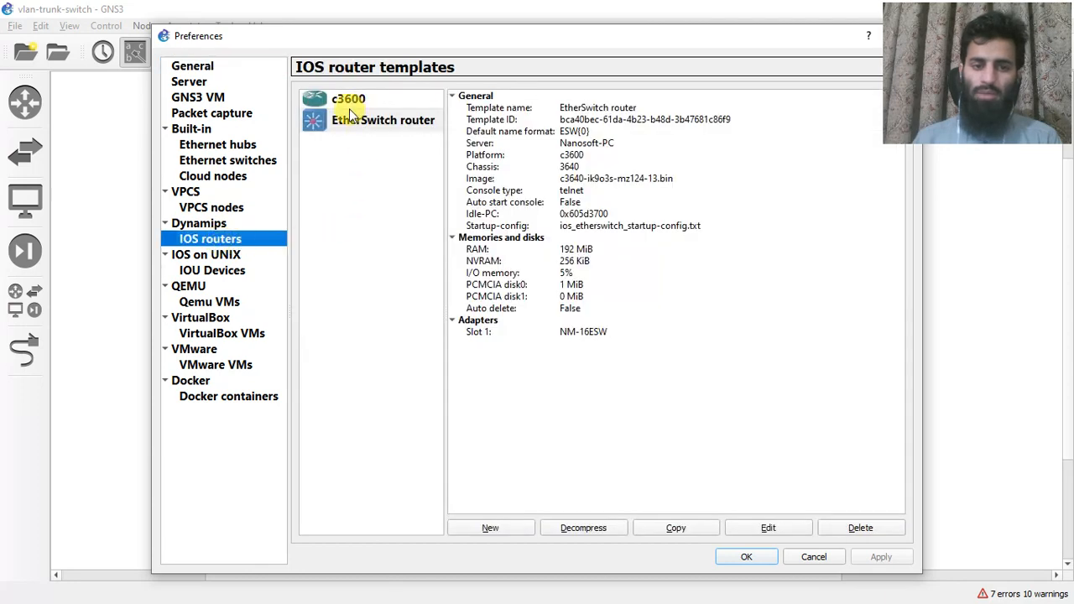
Try to add an IOS router template from a new image, browse the available IOS image files, and cancel the file selection
click(502, 528)
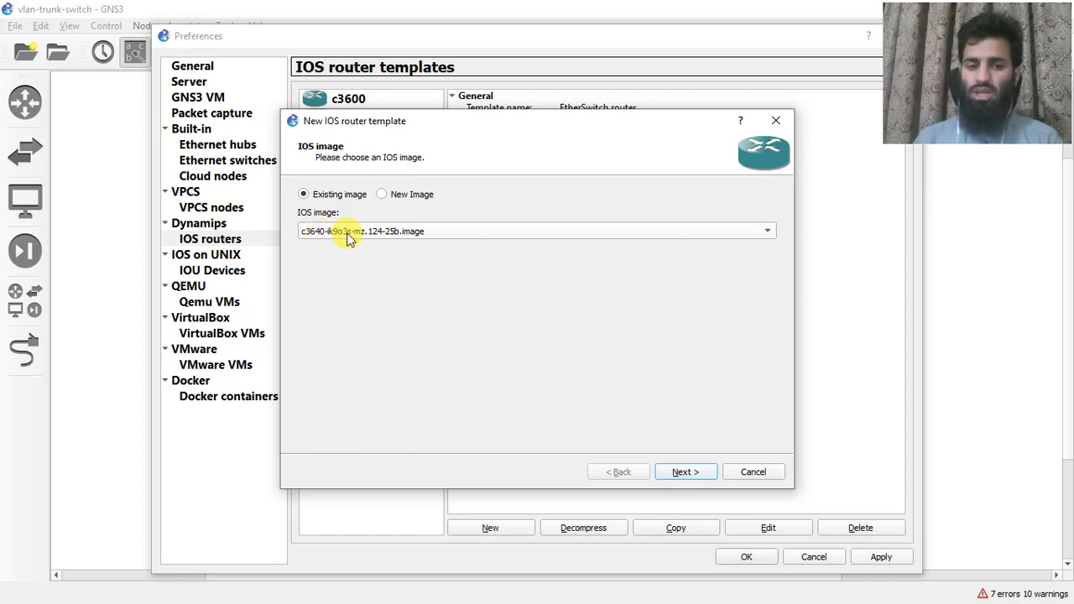
click(390, 194)
click(751, 231)
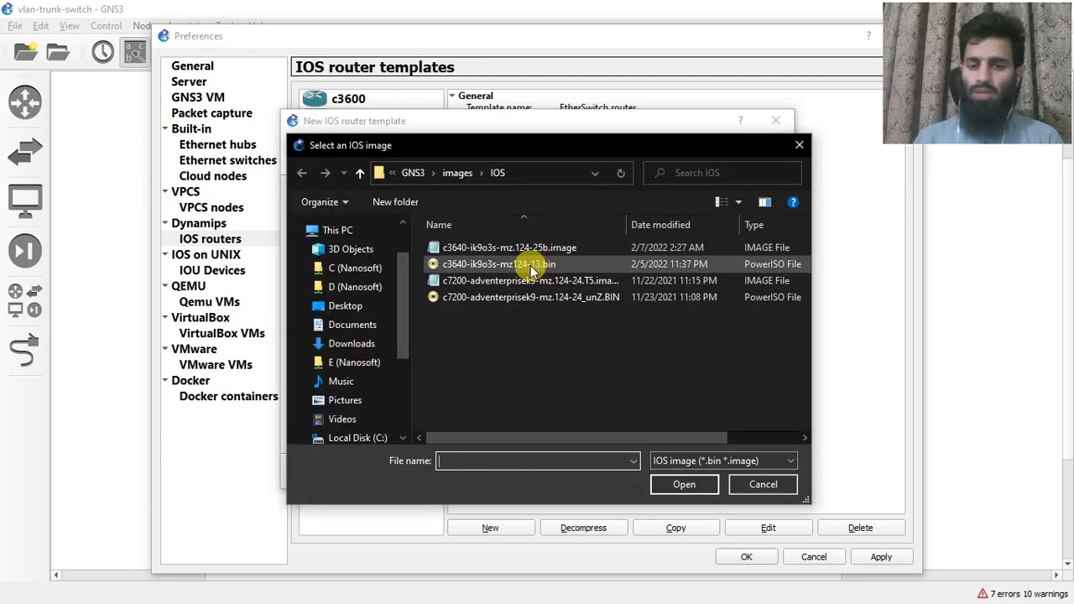
click(762, 484)
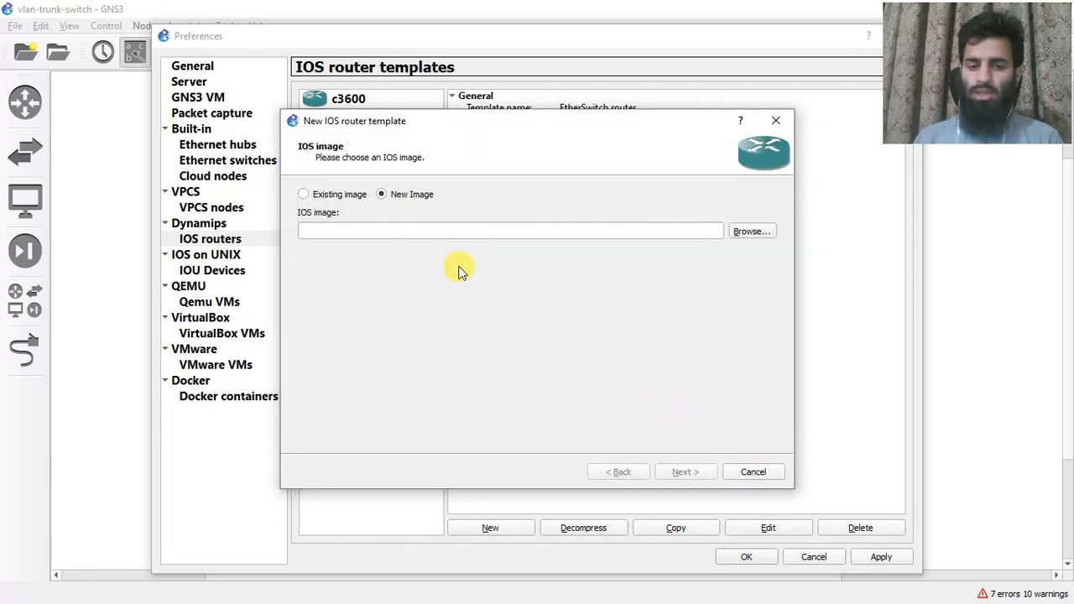
Try an EtherSwitch router template from the existing c3640-ik9o3s-mz.124-25b.image, and cancel both the template and the preferences
click(341, 197)
click(684, 470)
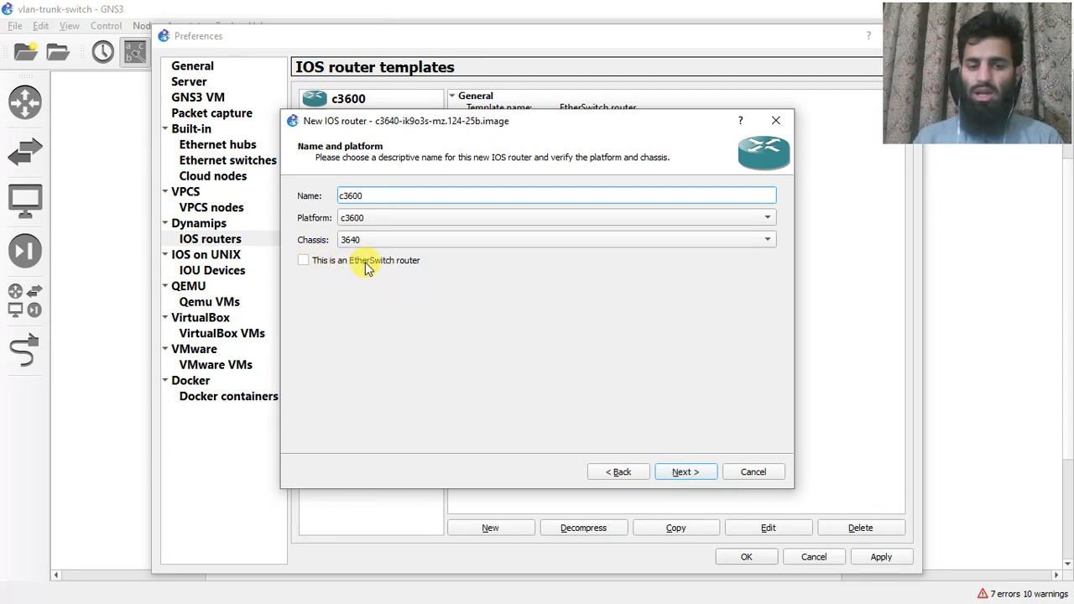
click(318, 263)
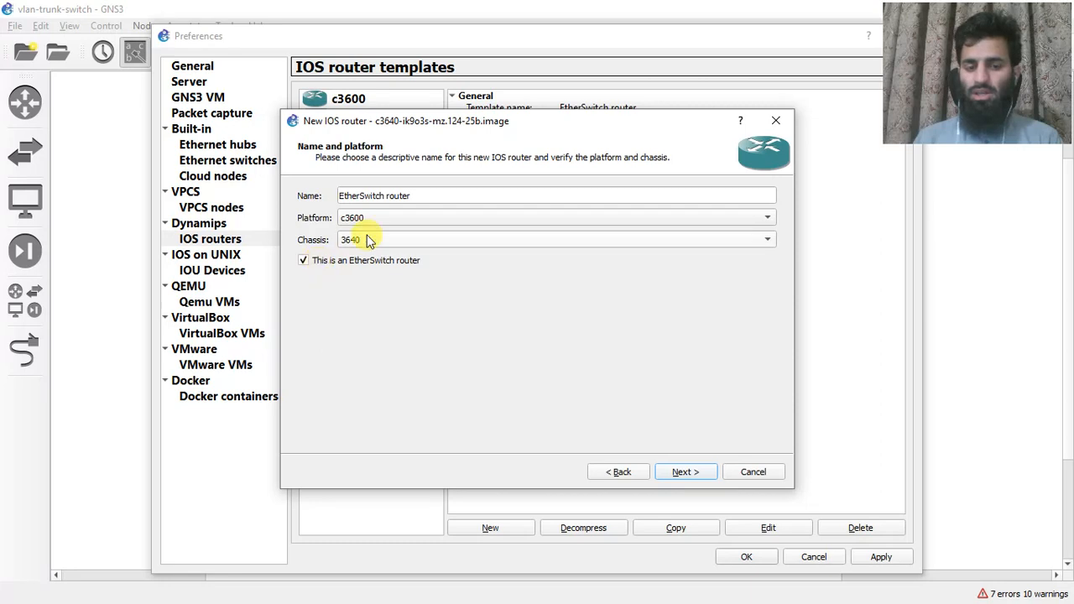
drag(411, 195, 334, 196)
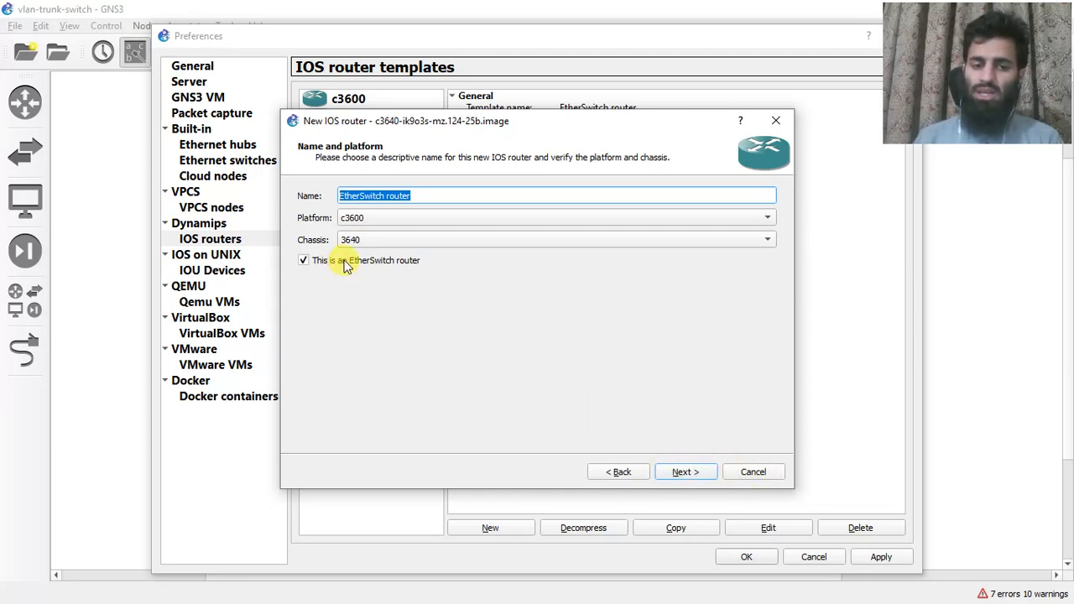
click(743, 471)
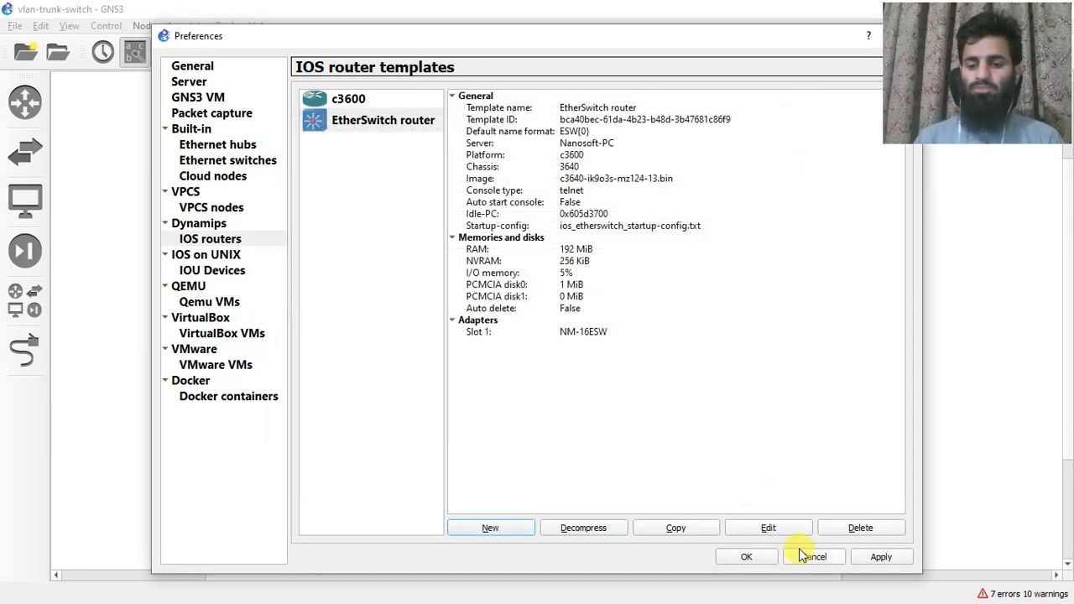
click(805, 554)
click(551, 335)
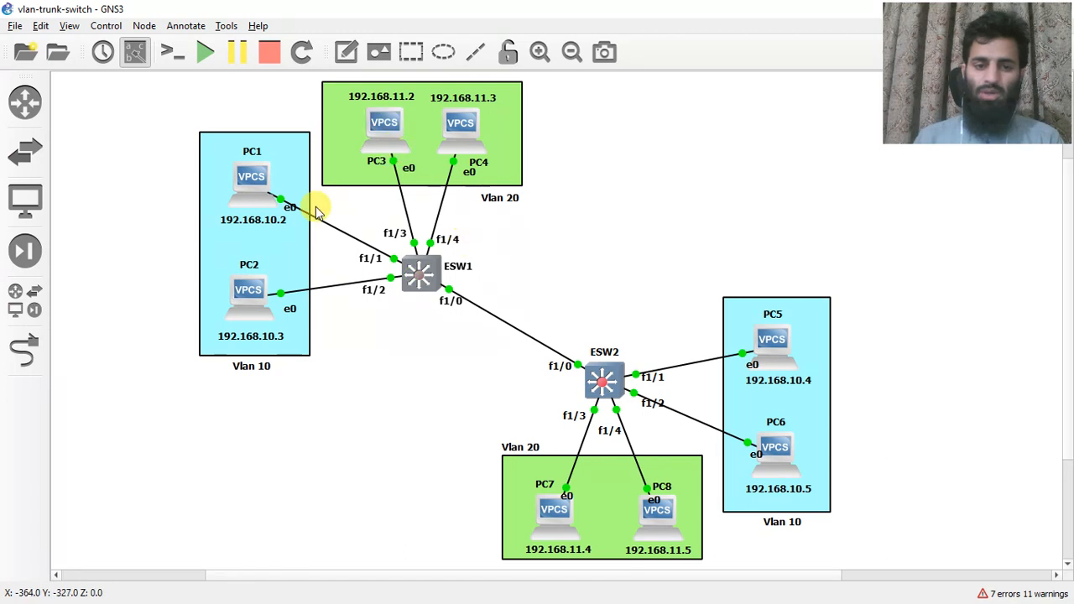
Start the PC1 node in the Vlan 10 group
right_click(250, 183)
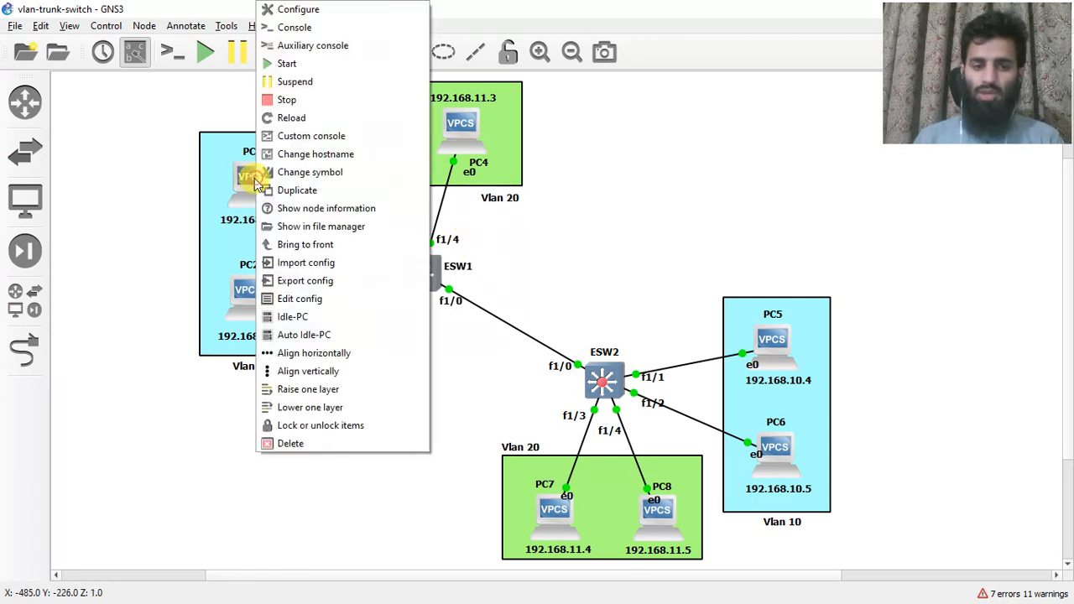
click(312, 64)
key(Return)
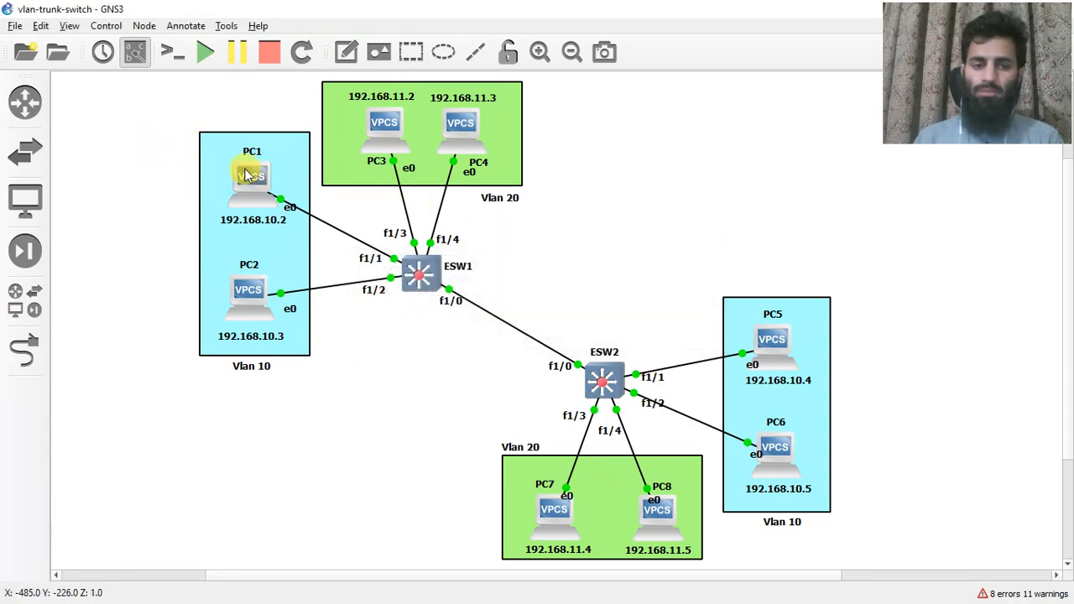
Open PC1's console, switch to Solar-PuTTY and maximize its window
right_click(254, 178)
click(288, 202)
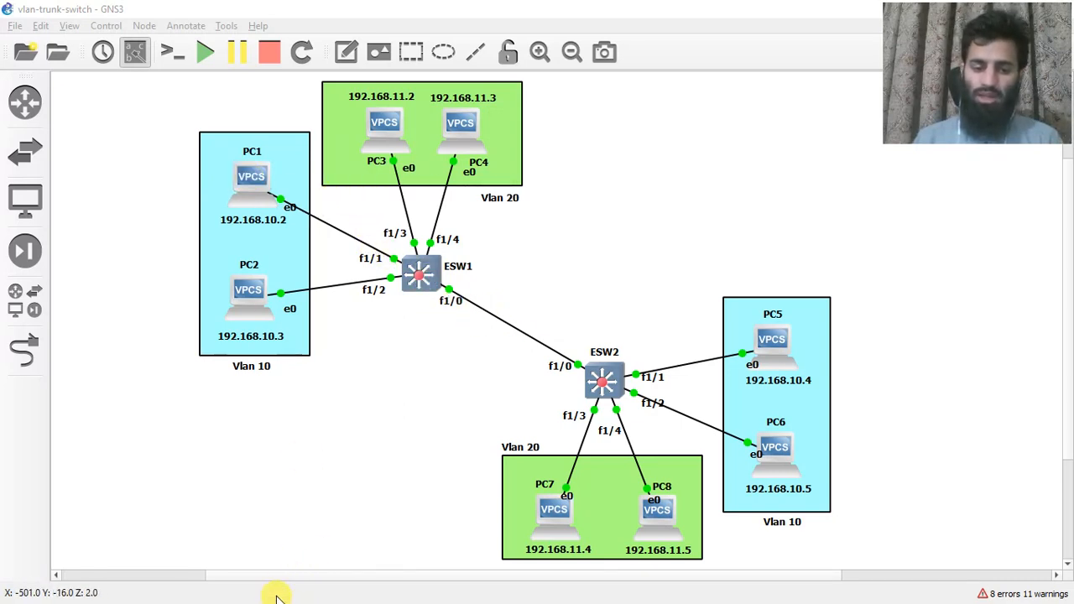
right_click(249, 206)
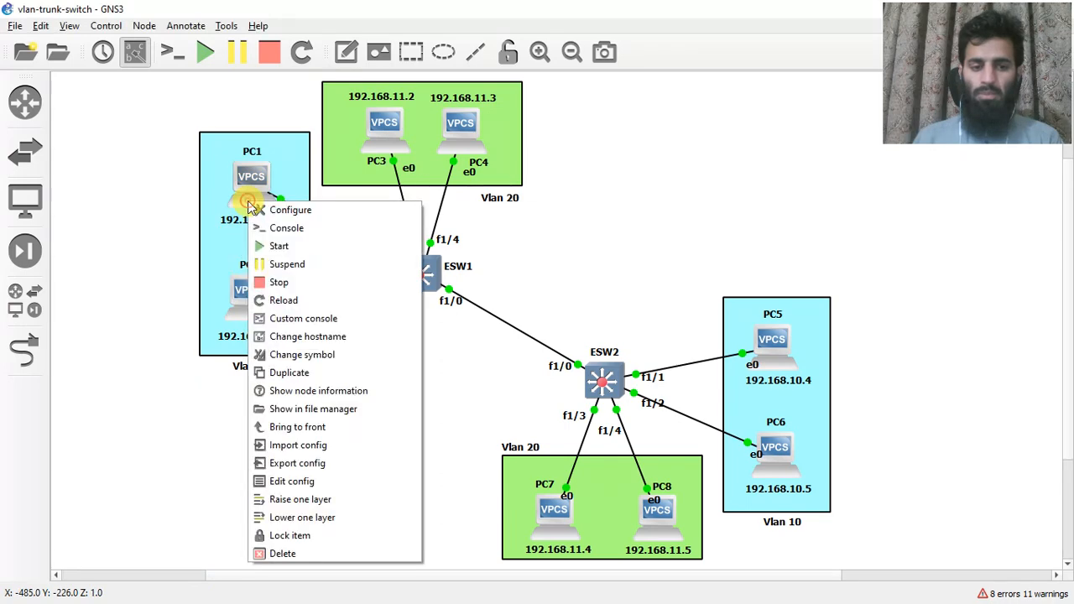
click(286, 229)
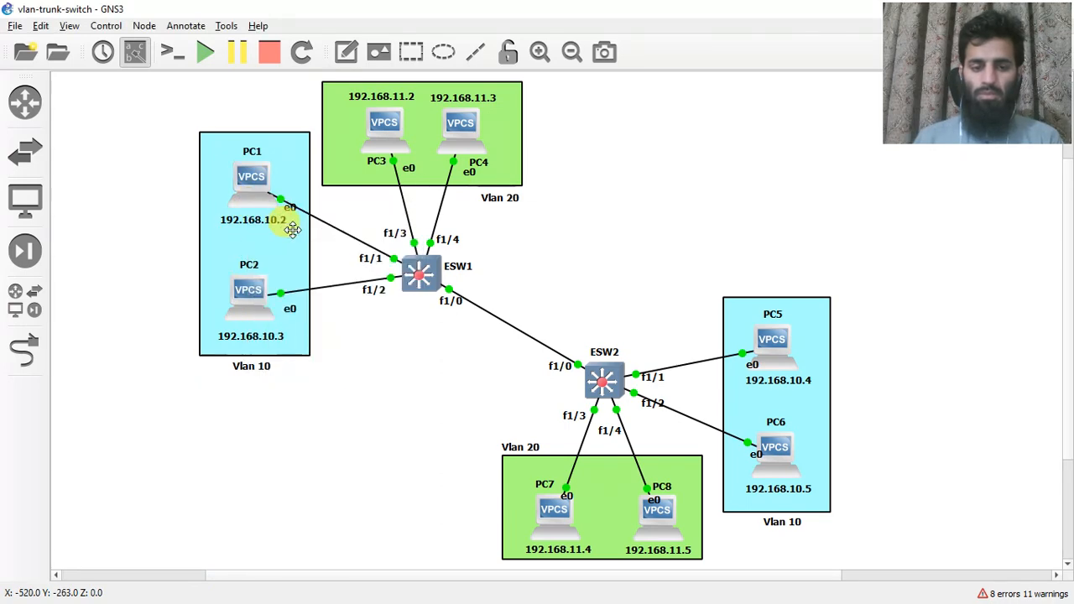
key(alt+Tab)
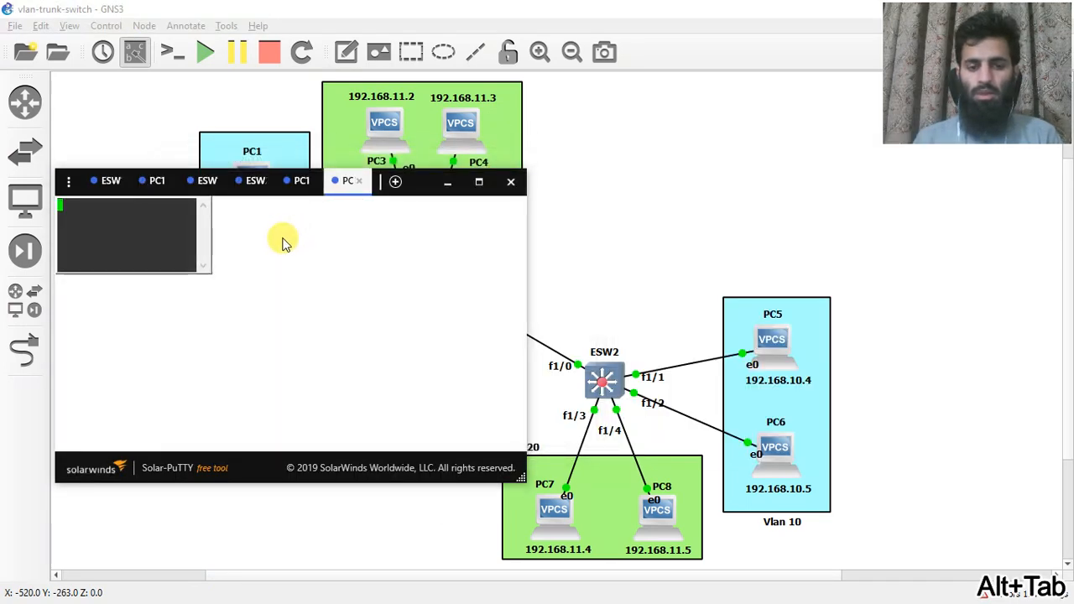
click(479, 182)
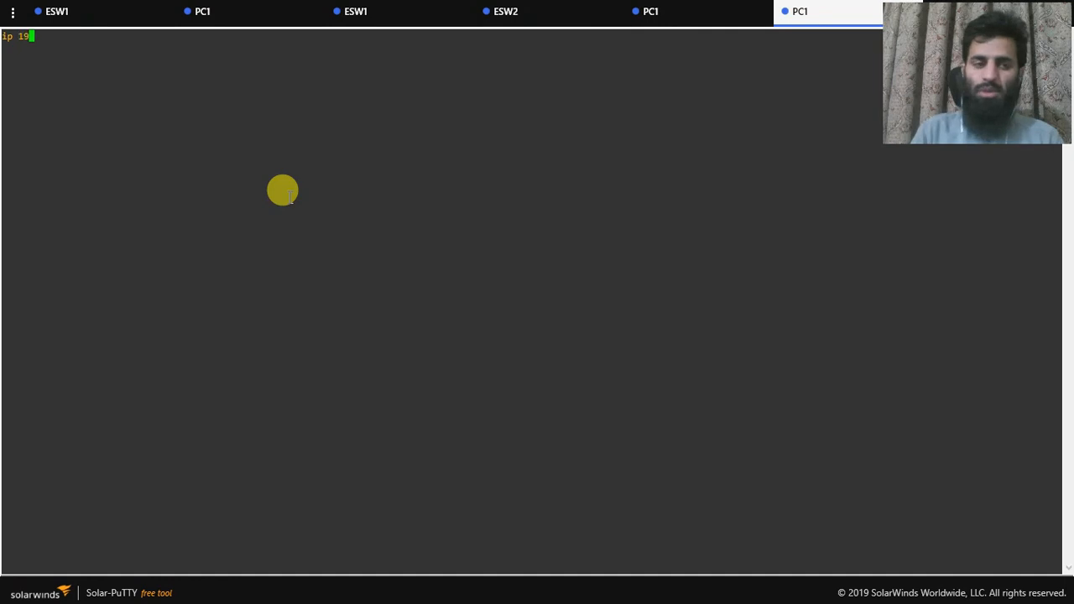
Begin PC1's address command with "ip 192." and check PC1's addressing in the GNS3 topology
text(2.)
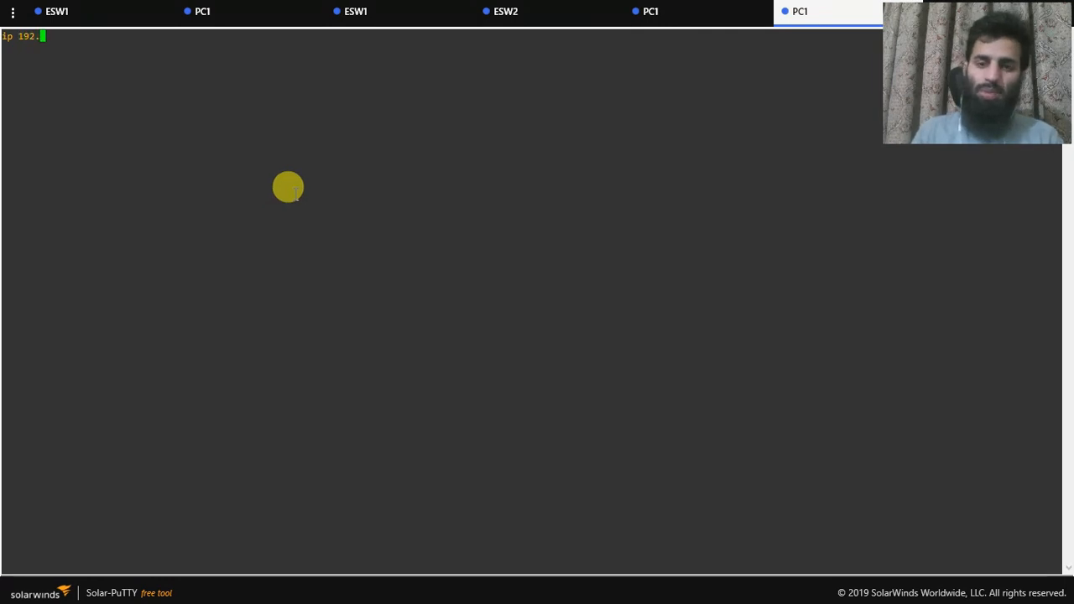
key(alt+Tab)
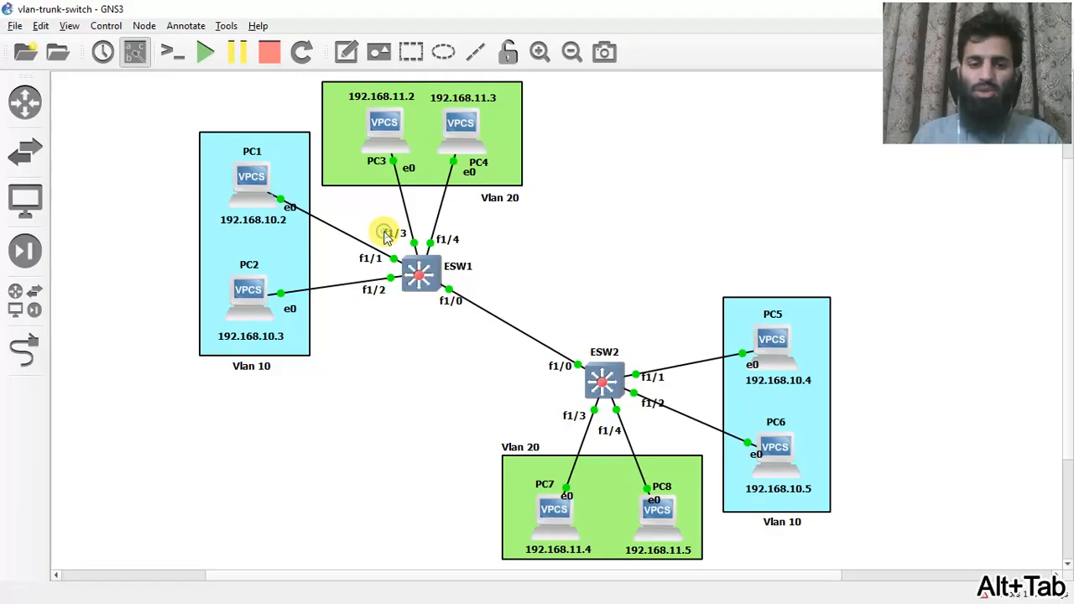
click(395, 254)
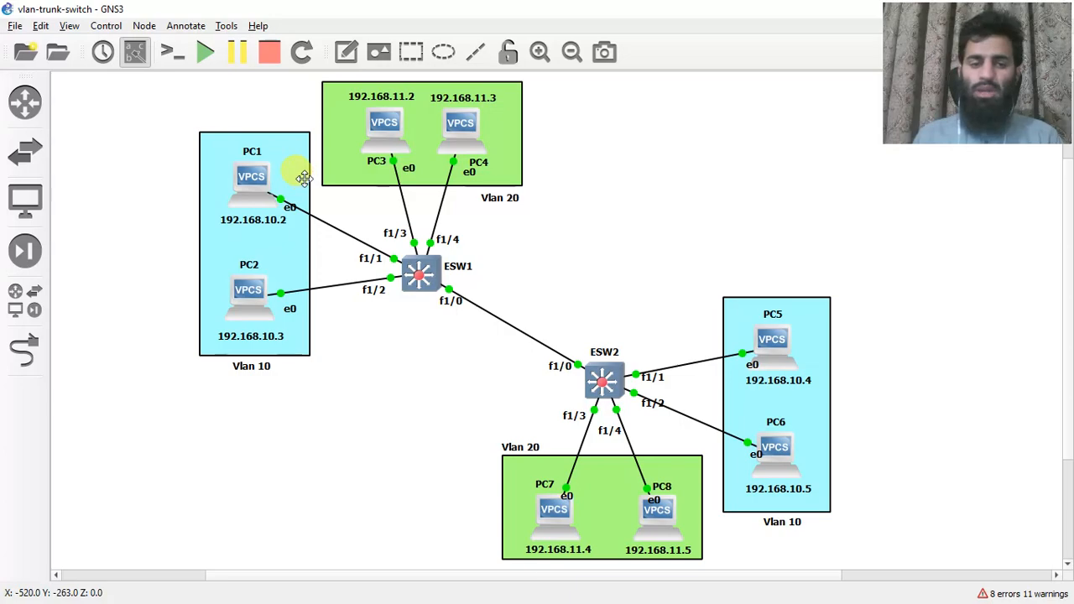
key(alt+Tab)
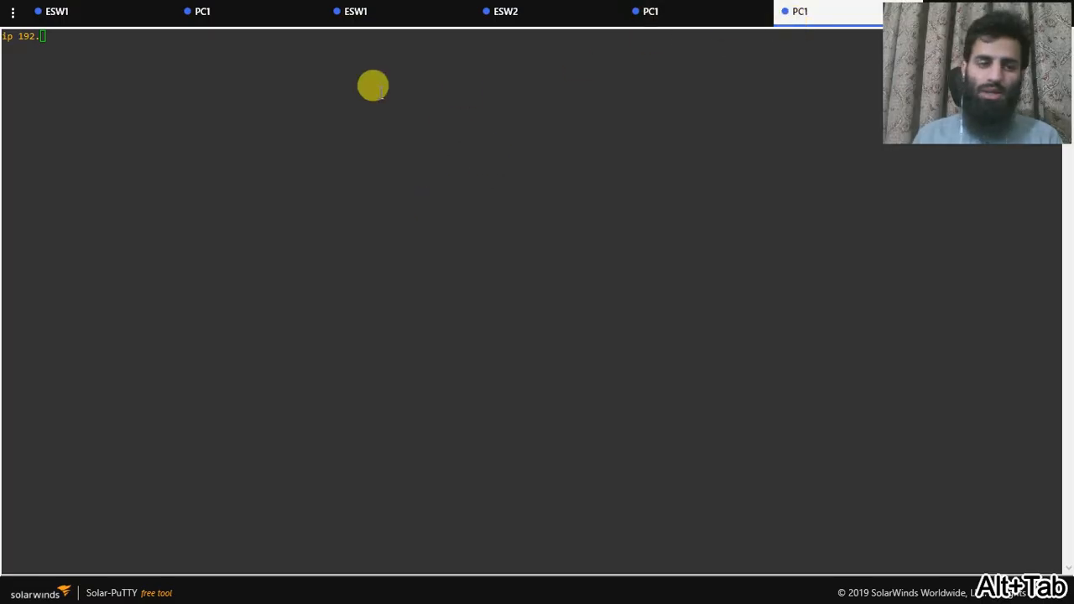
key(alt+Tab)
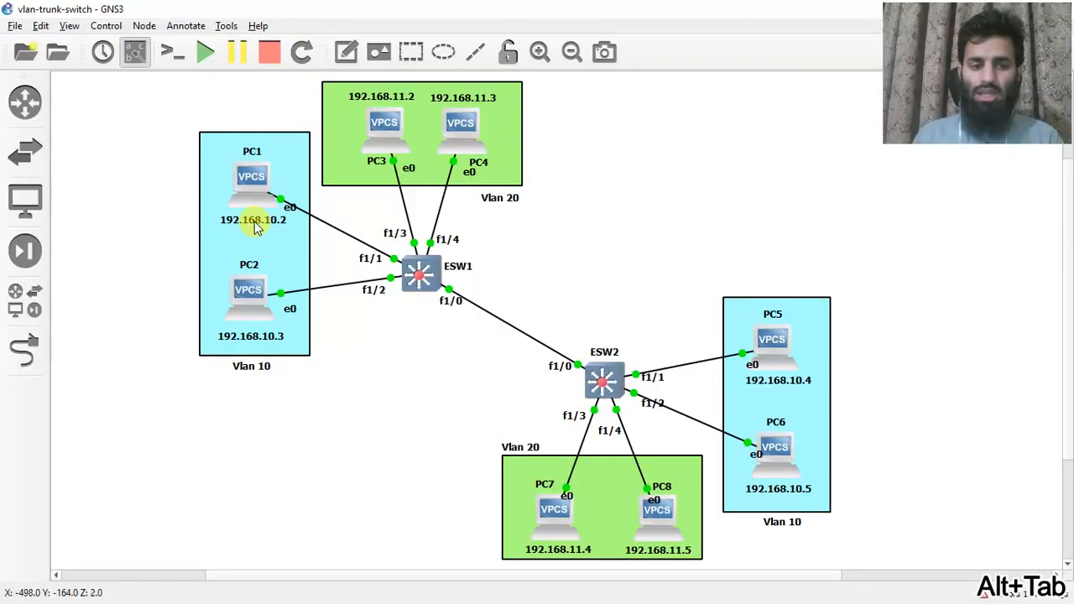
key(alt+Tab)
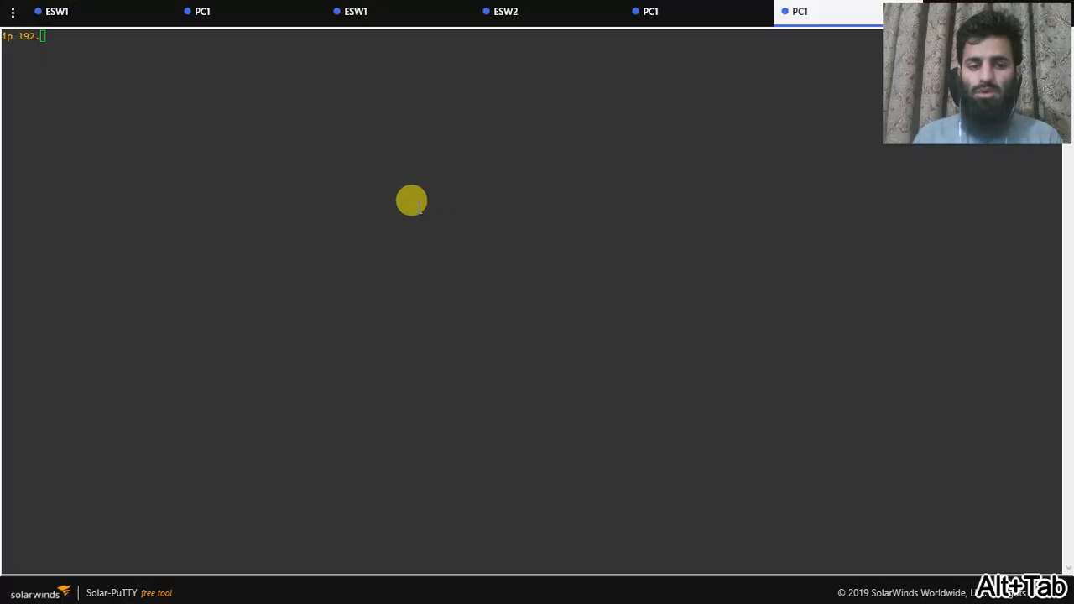
Complete and run PC1's command as "ip 192.168.20.2/24 192.168.20.1" to assign its address and gateway
text(68.20.1)
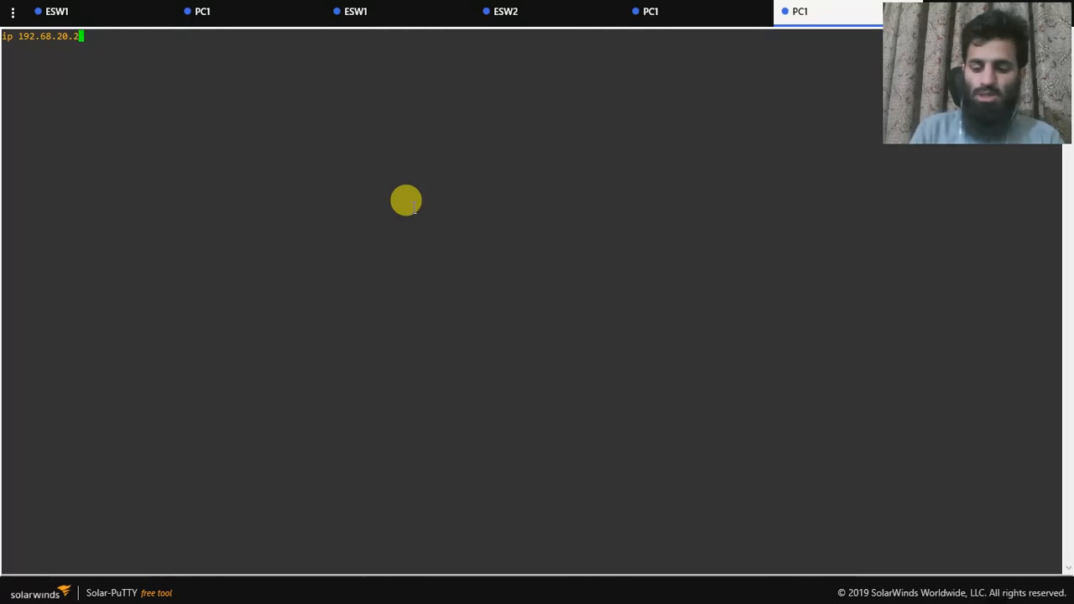
text(/24 192.1)
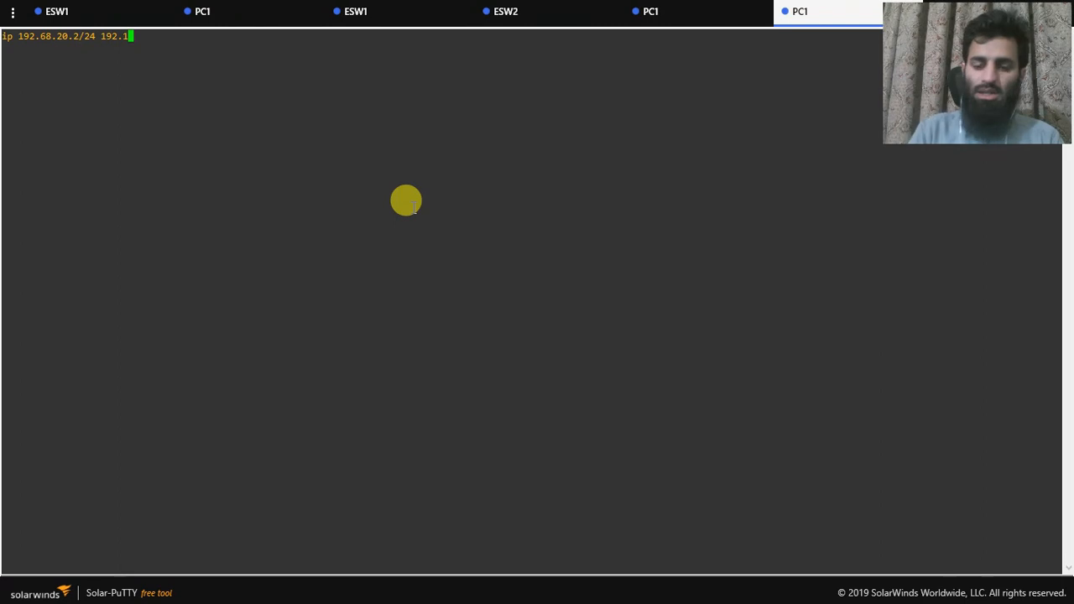
key(BackSpace)
key(BackSpace)
key(Left)
key(Left)
key(Left)
key(Left)
key(Left)
key(Left)
key(Left)
key(Left)
key(Left)
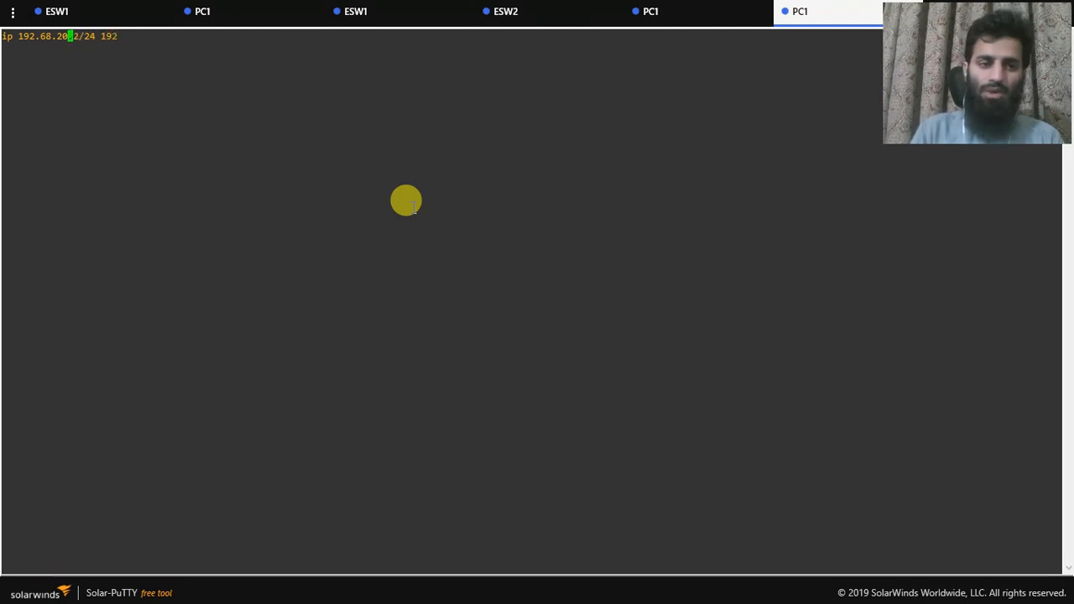
text(1)
key(Right)
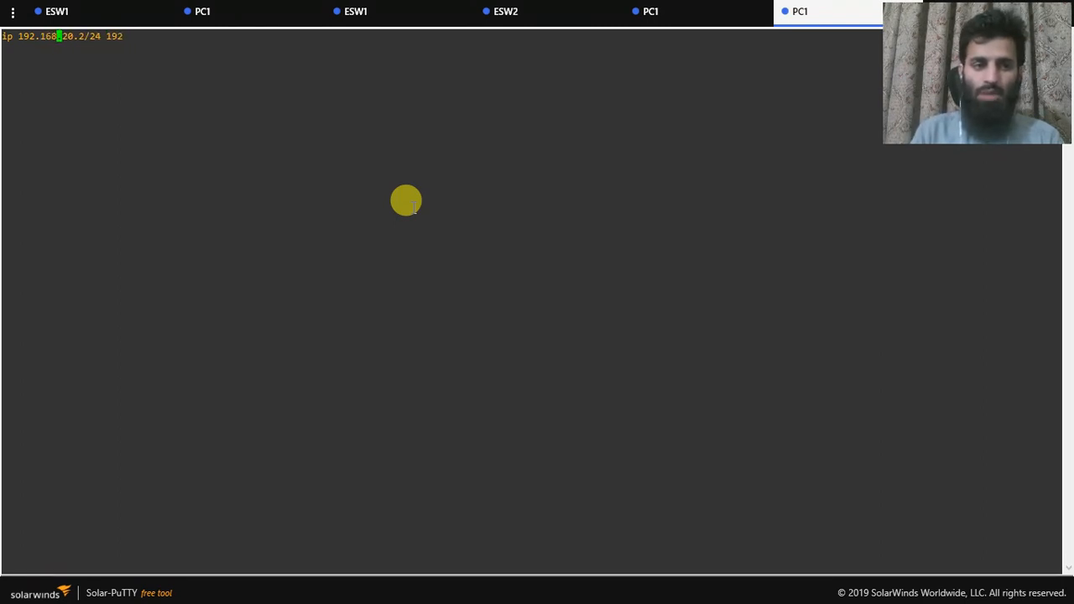
key(Right)
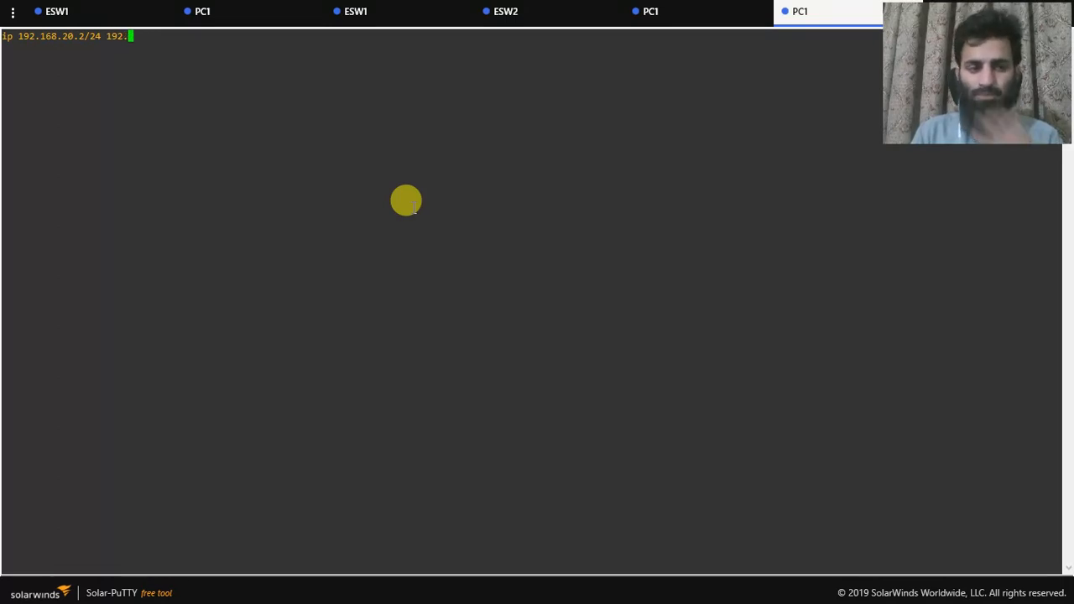
text(20.1)
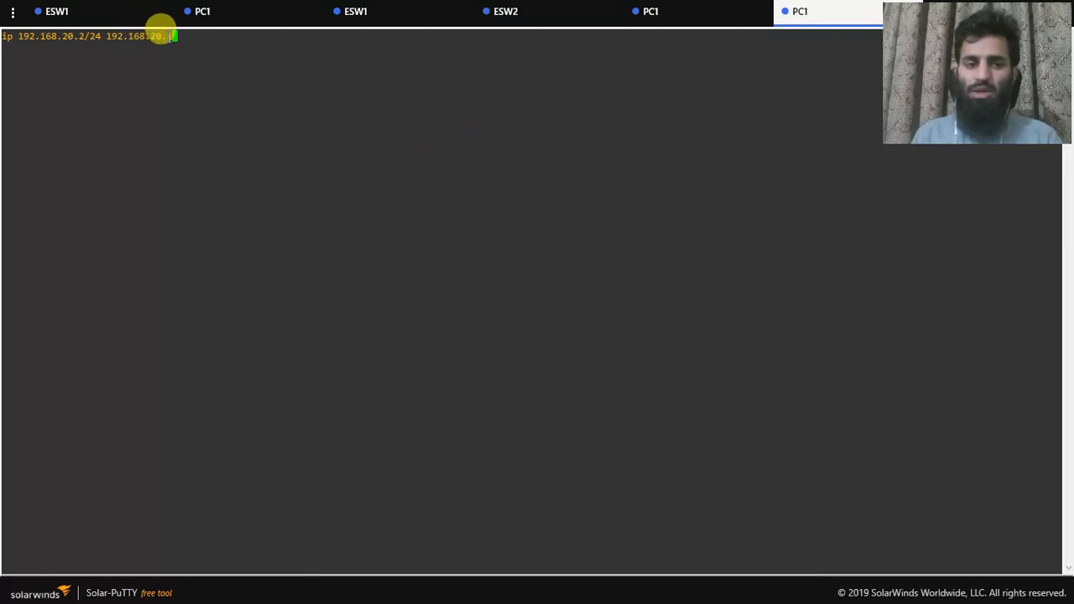
drag(175, 36, 101, 34)
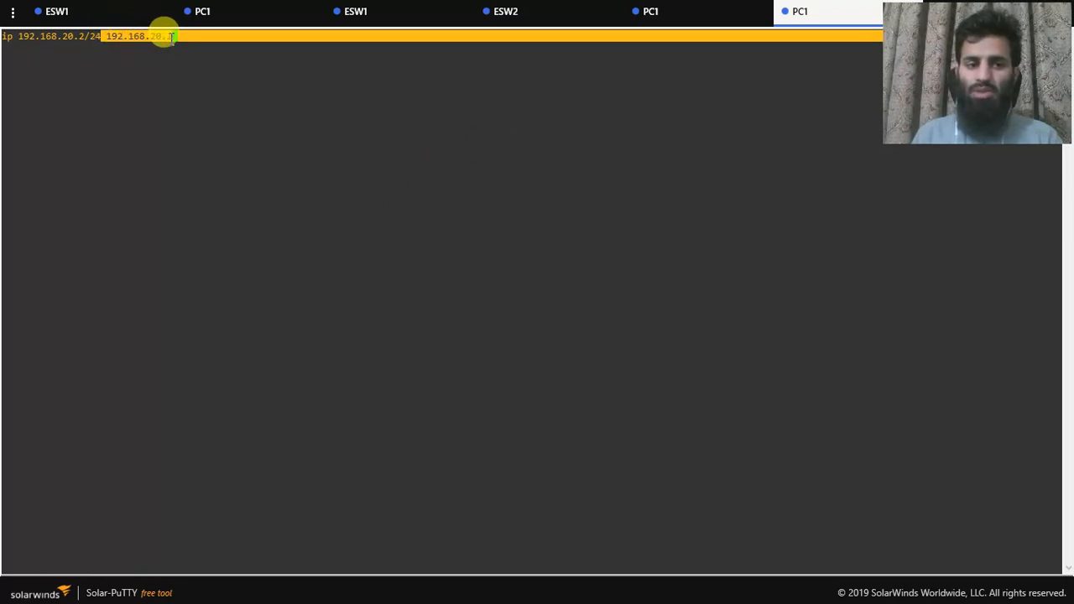
click(174, 40)
key(Return)
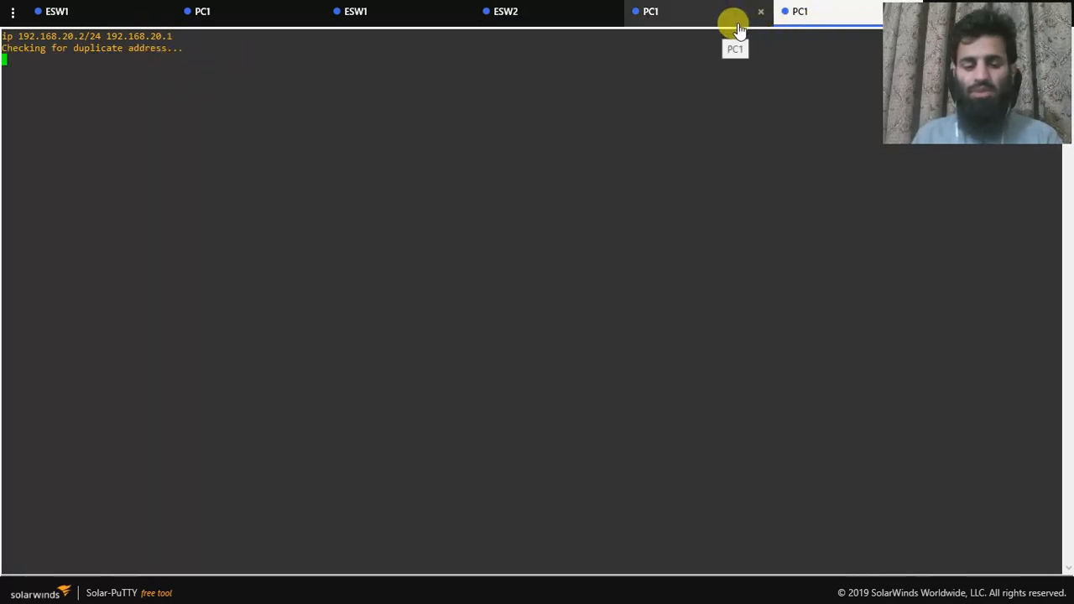
Switch back to the GNS3 topology and inspect the ESW1 switch
key(alt+Tab)
click(425, 245)
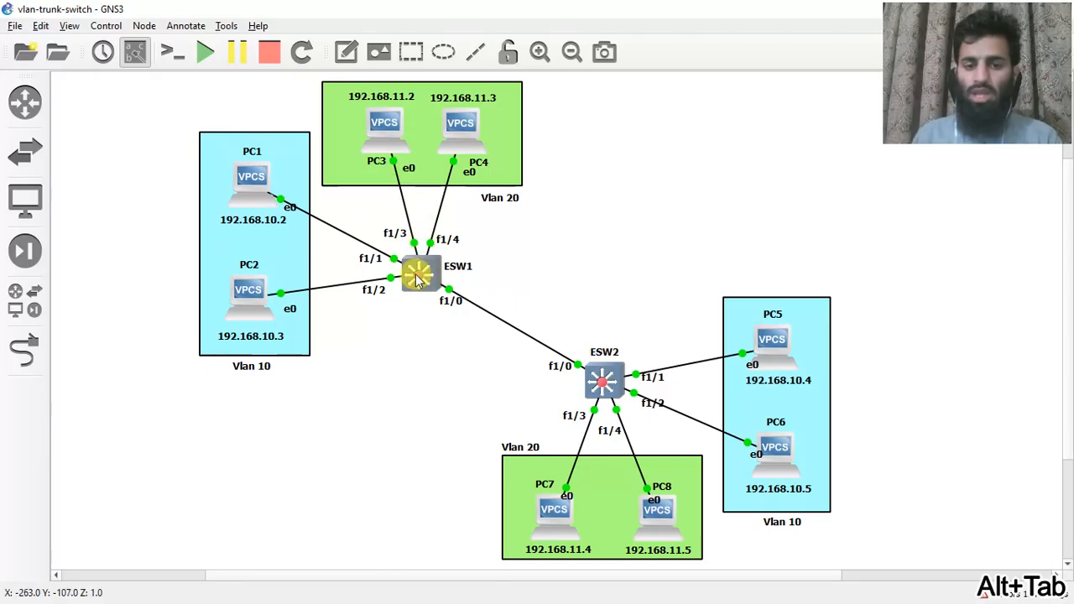
mouse_move(417, 280)
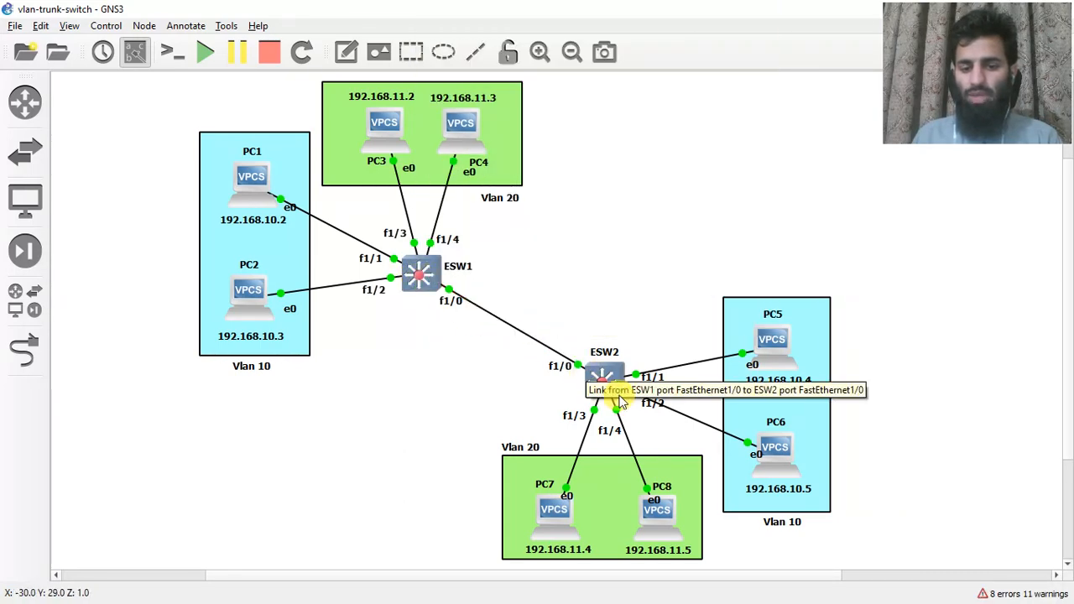
Examine ESW2's node details and view ESW1's FastEthernet port list using the link tool, without creating a link
mouse_move(603, 380)
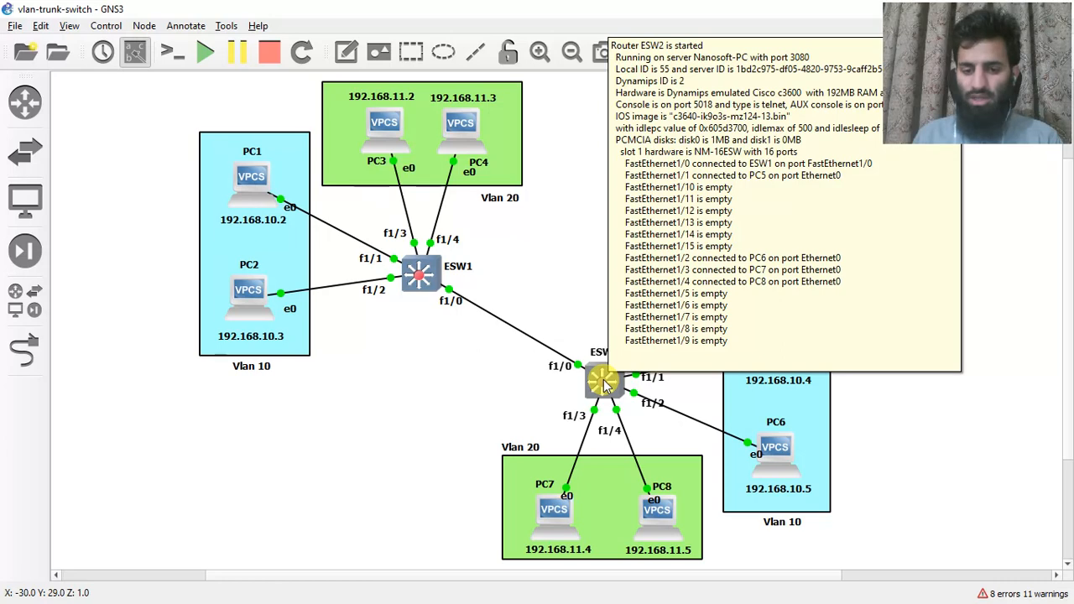
click(24, 350)
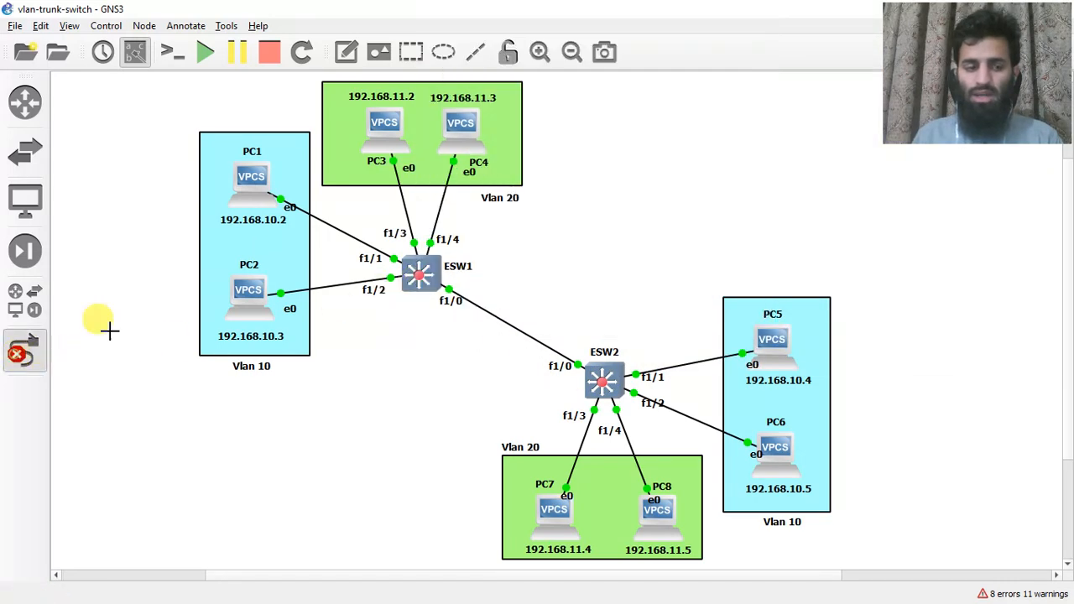
click(417, 285)
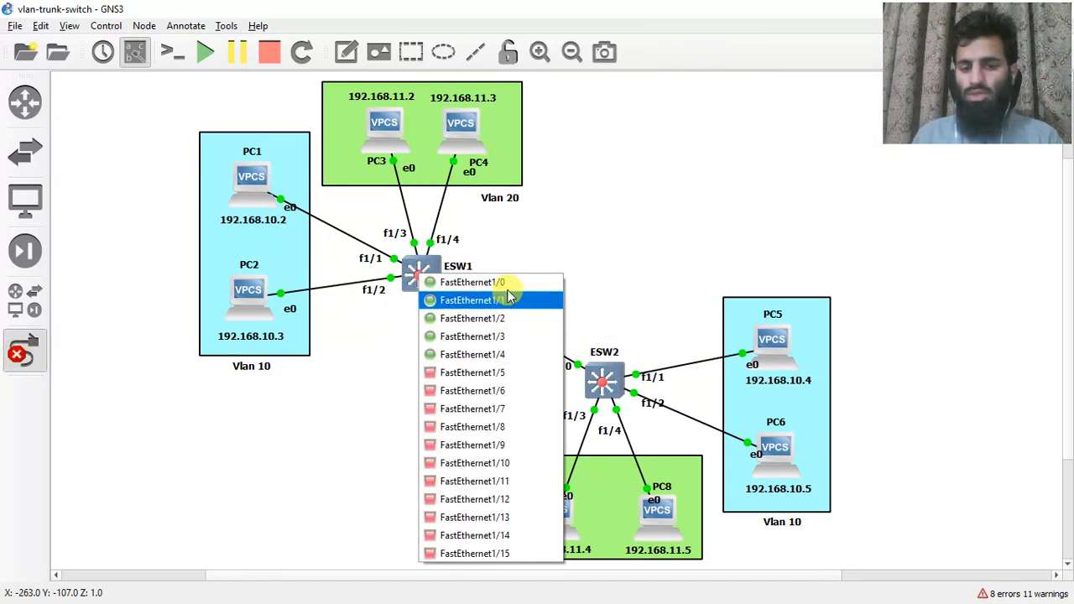
click(609, 385)
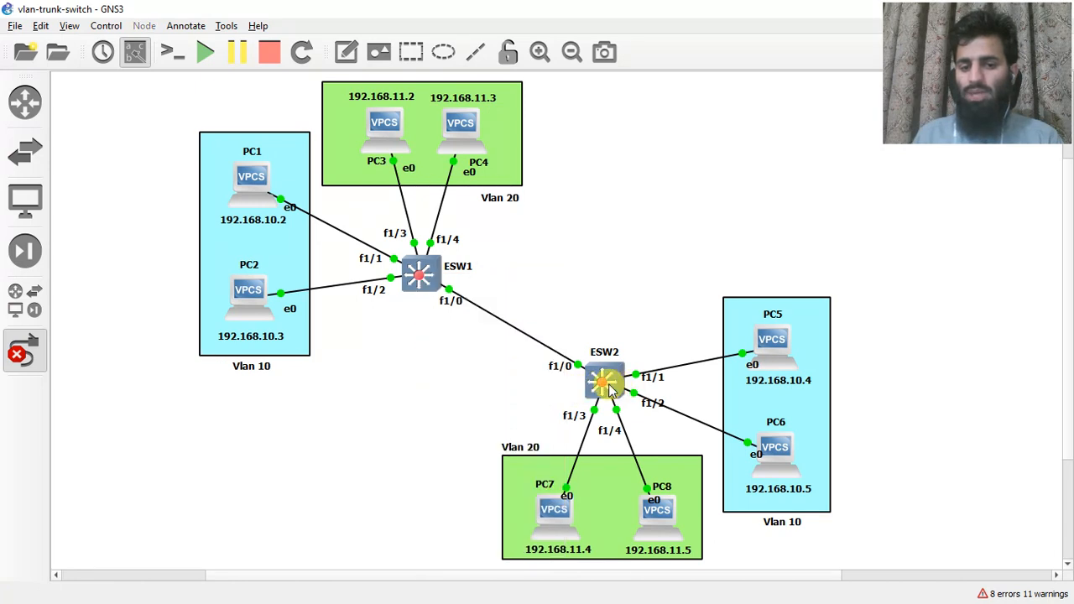
click(530, 308)
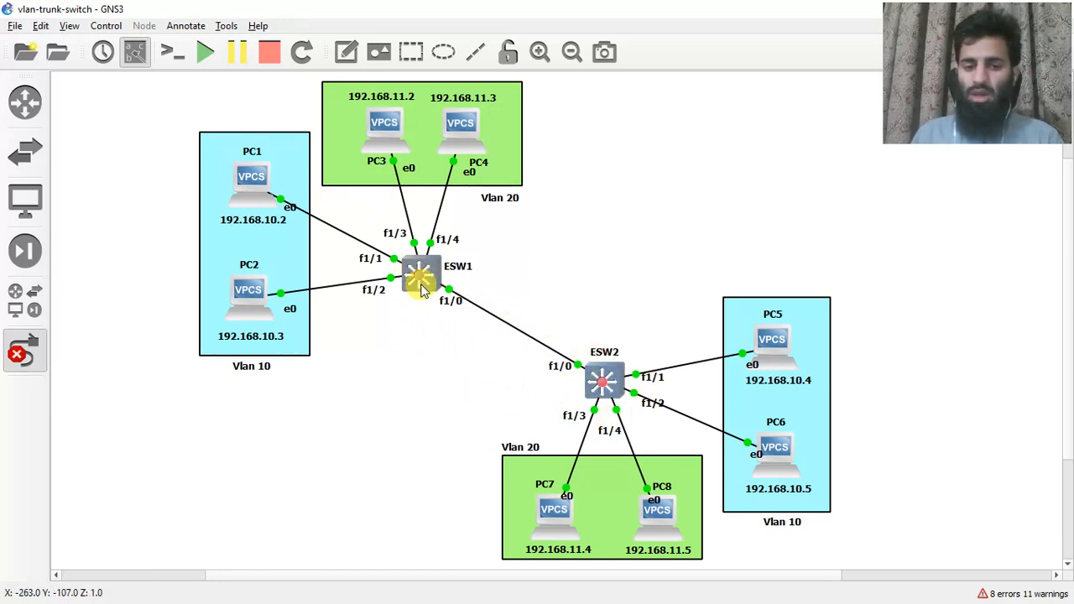
Open ESW1's console, switch to Solar-PuTTY and restore its window to a smaller size over the topology
mouse_move(423, 283)
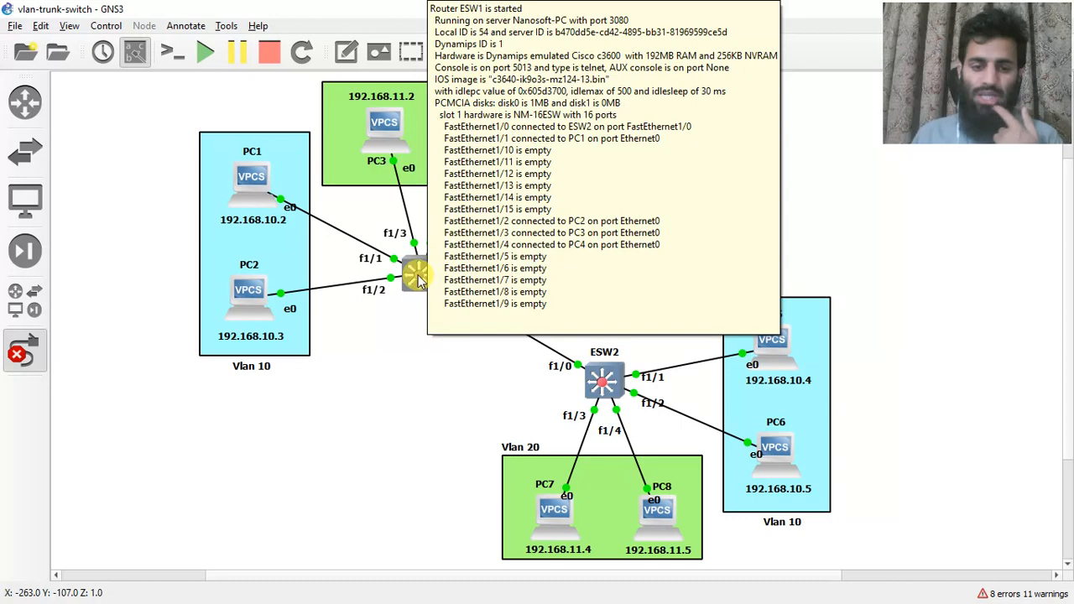
right_click(420, 281)
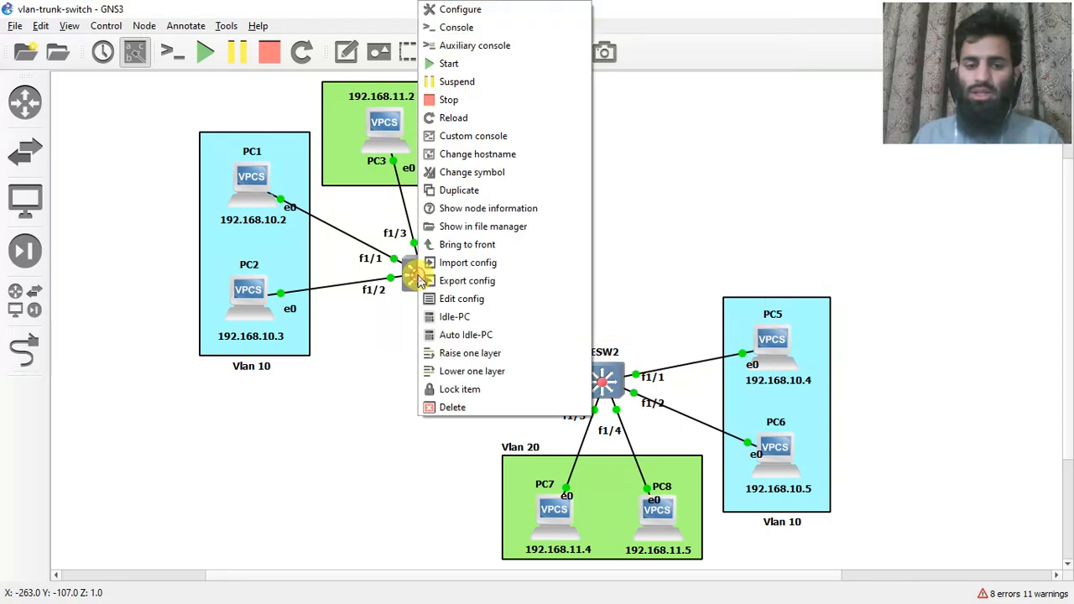
click(457, 28)
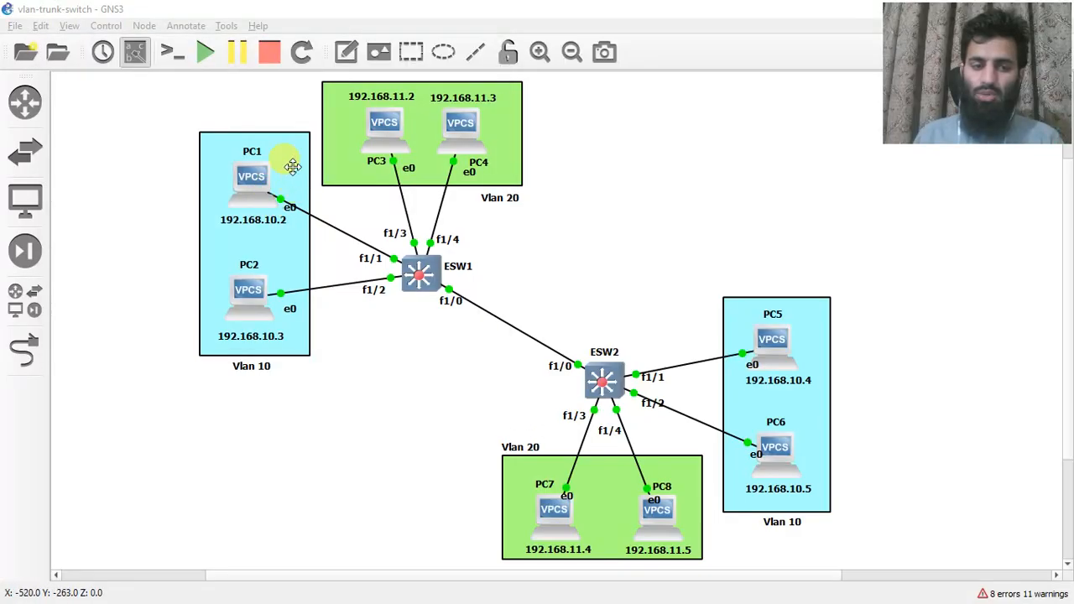
key(alt+Tab)
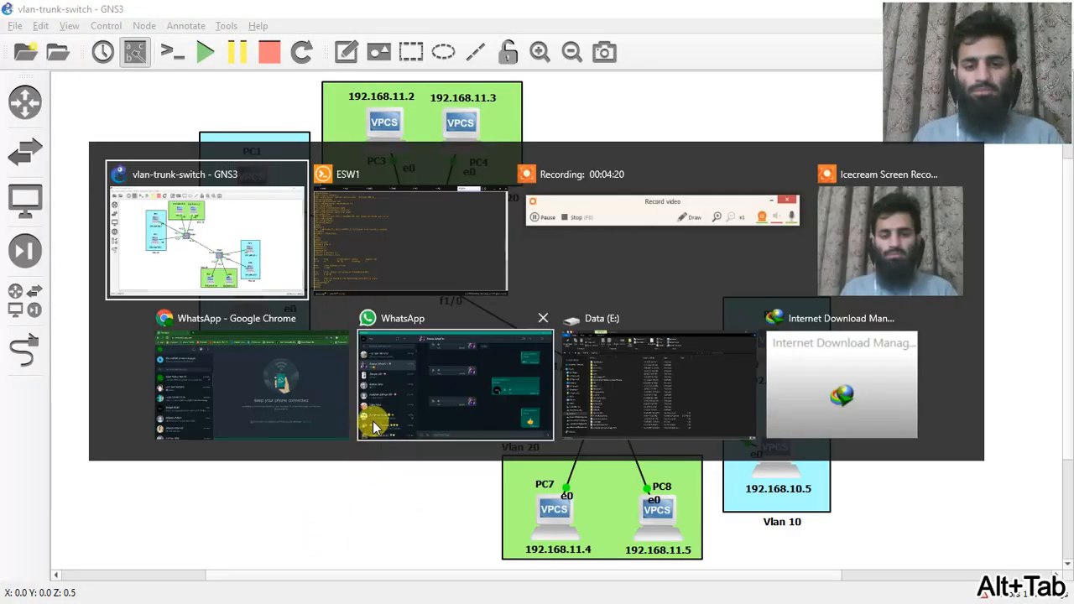
click(374, 268)
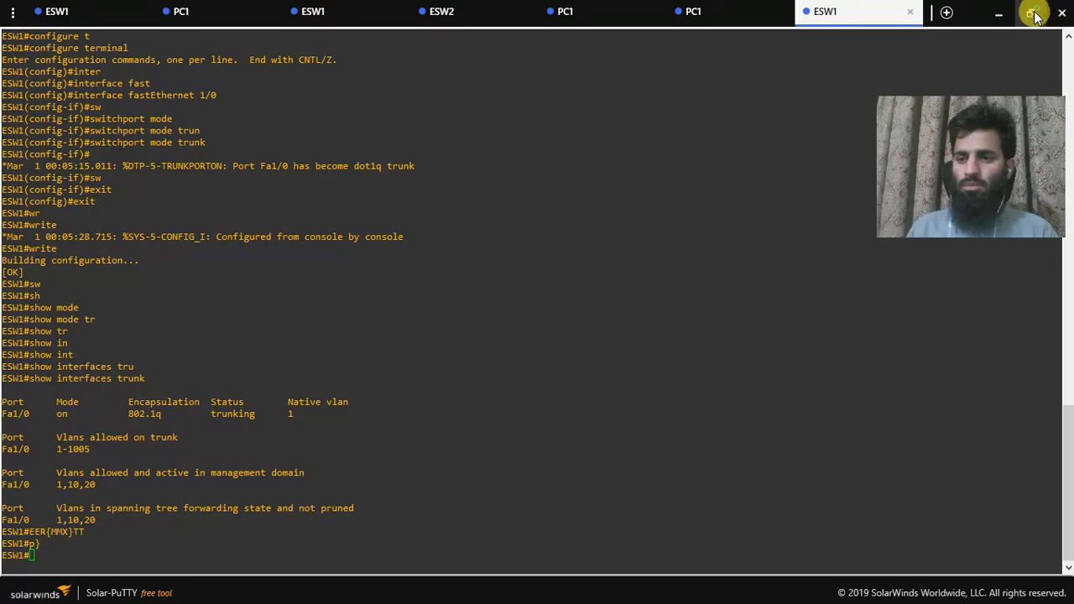
click(1034, 13)
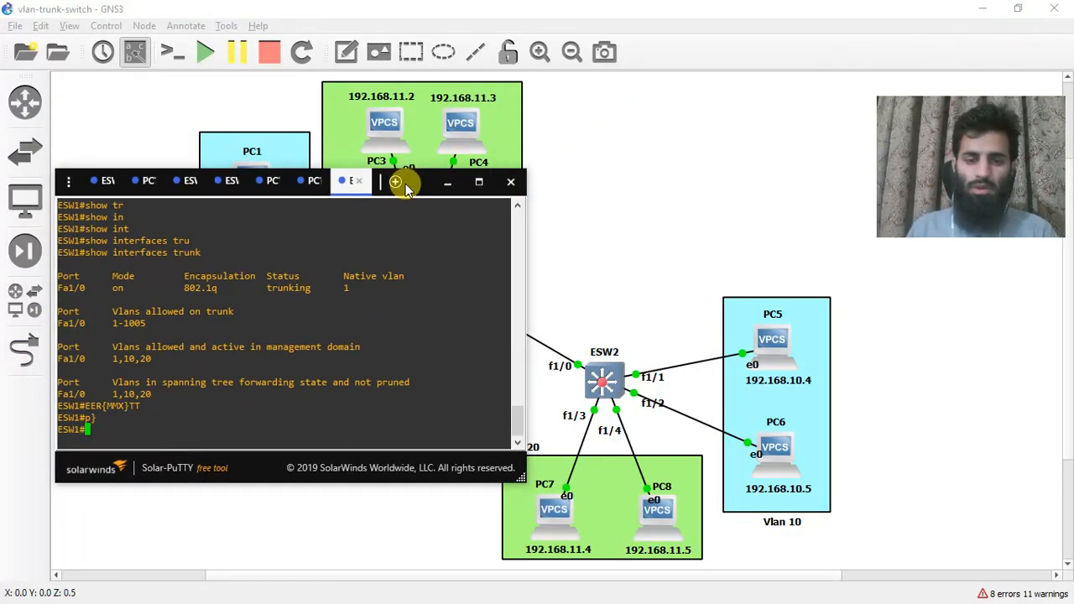
Close the extra PC1, ESW1 and ESW2 console sessions, keeping only one ESW1 session open
click(317, 182)
click(274, 183)
click(308, 182)
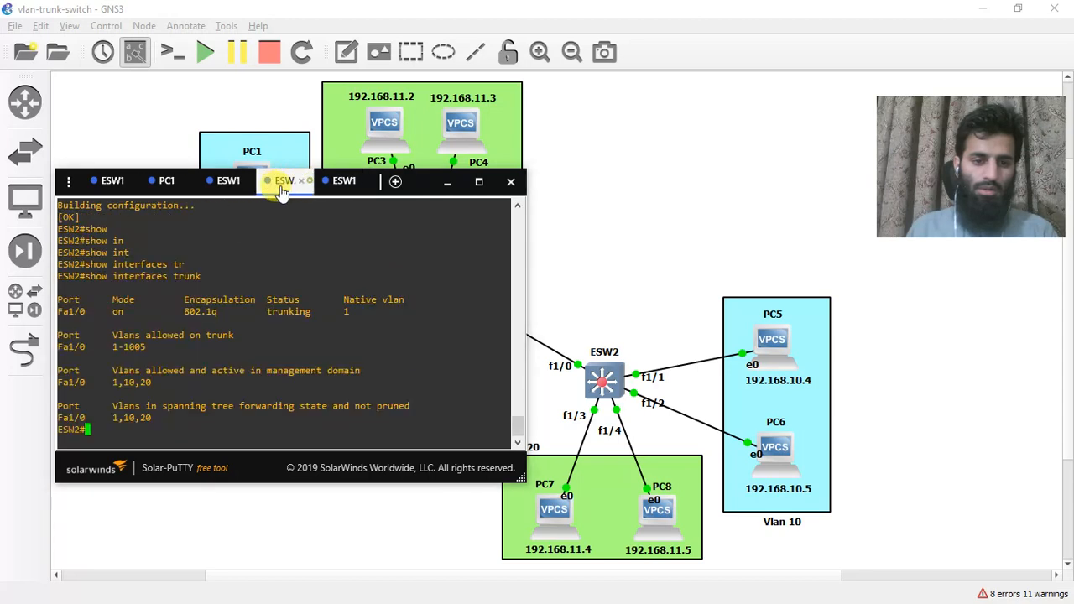
click(300, 181)
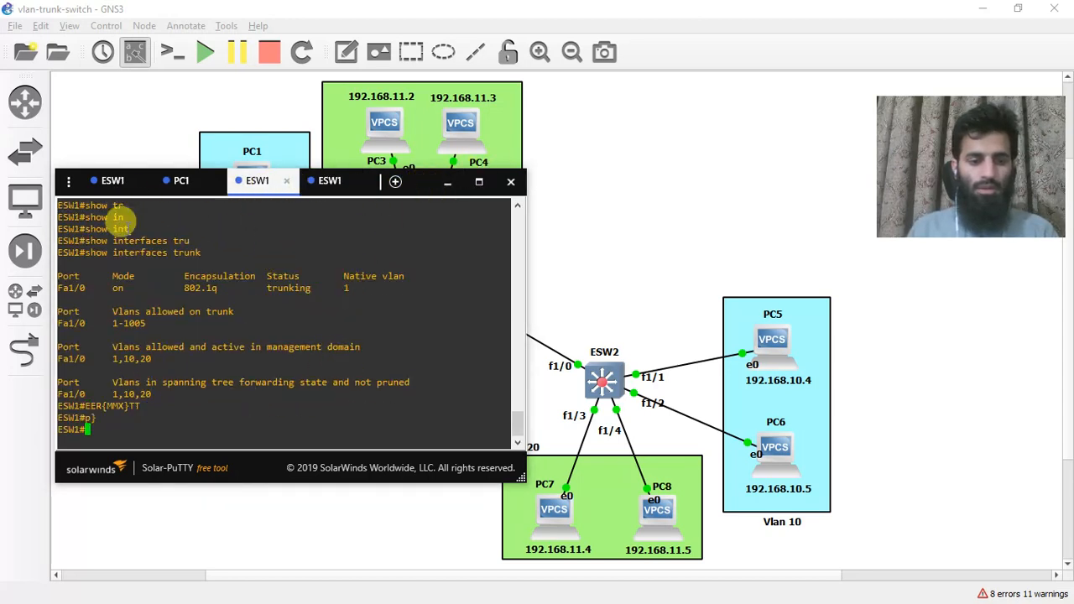
click(140, 180)
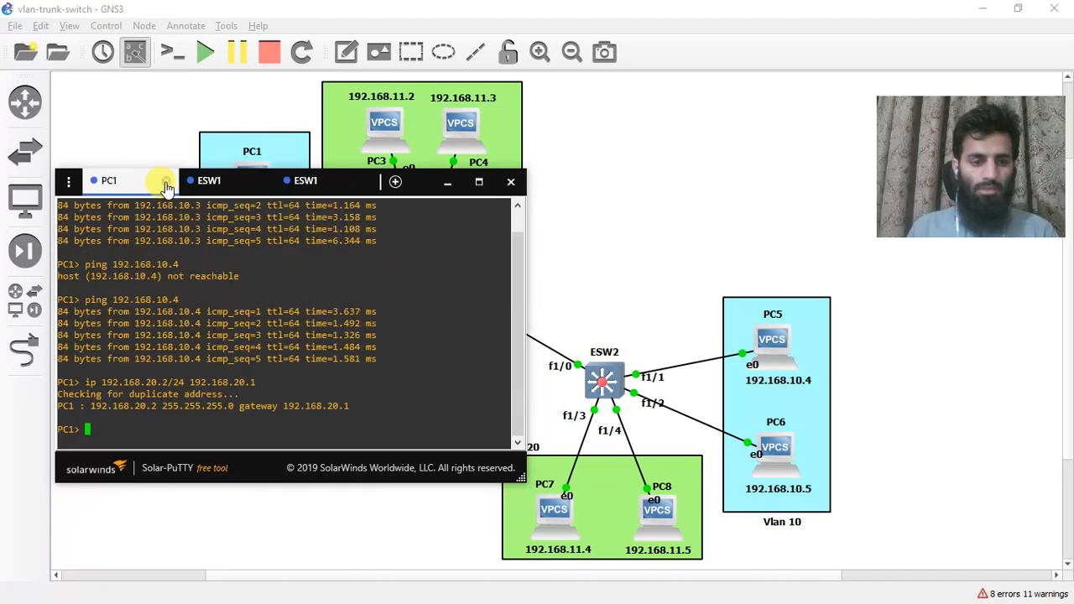
click(166, 181)
click(215, 181)
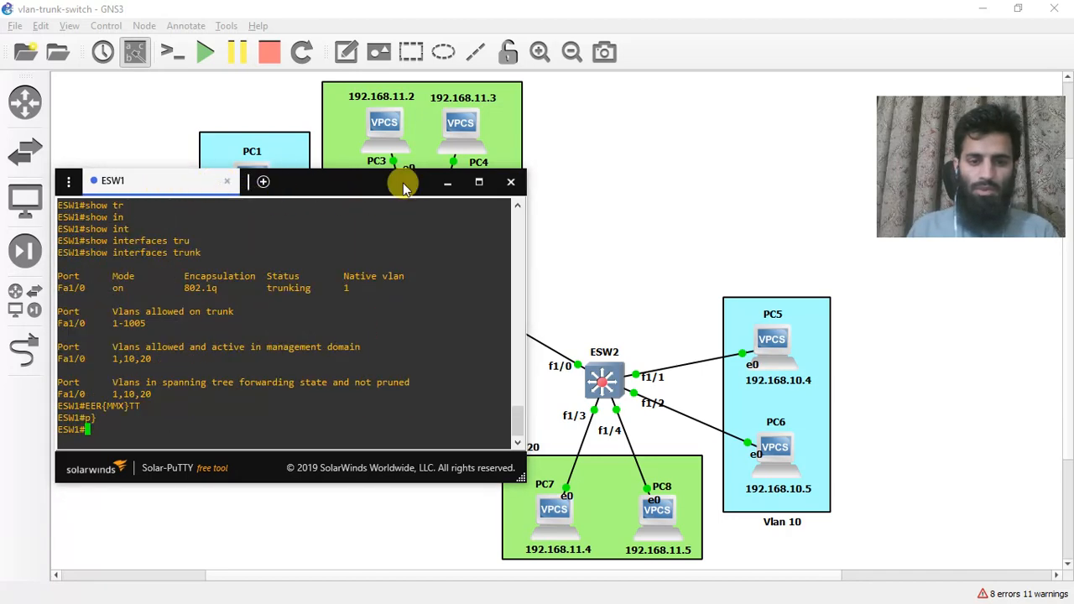
Reposition the ESW1 console window and run "show vlan-switch" to list the switch's VLANs and port assignments
drag(402, 187, 587, 136)
key(Return)
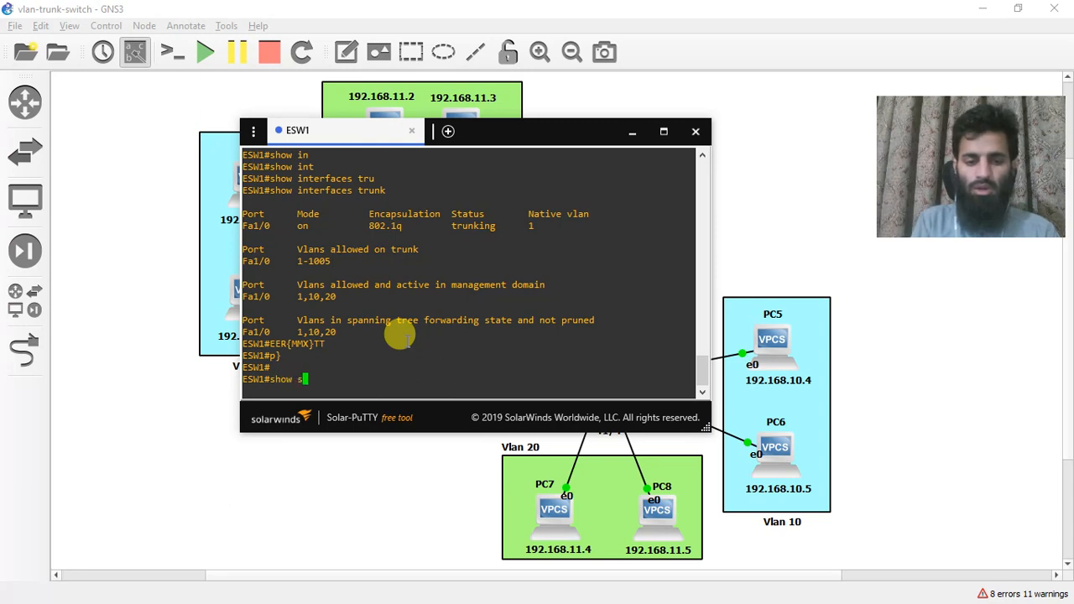
key(Tab)
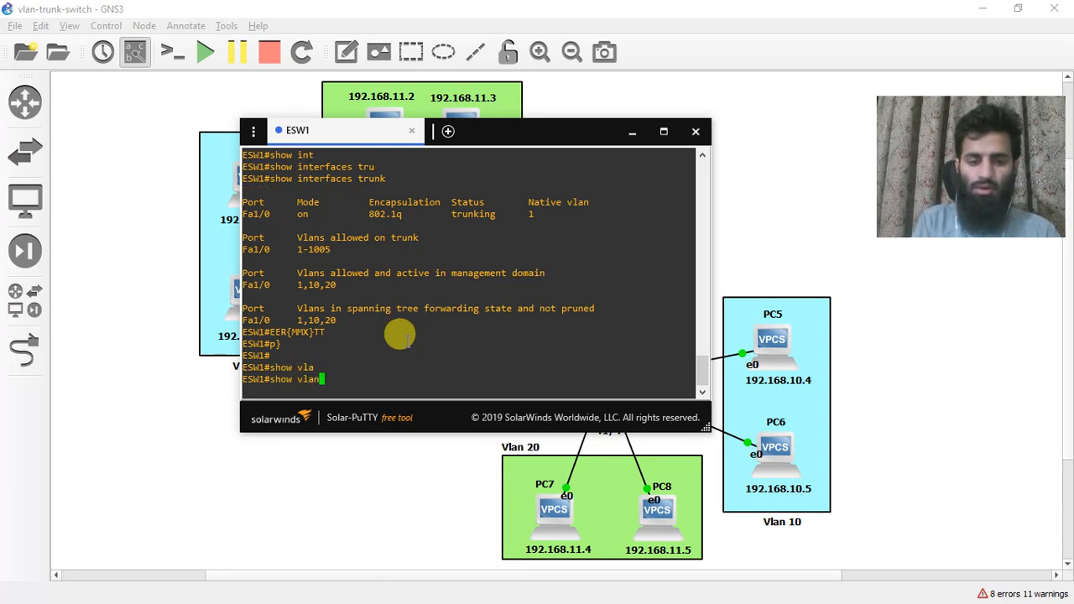
text(-s)
key(Tab)
key(Return)
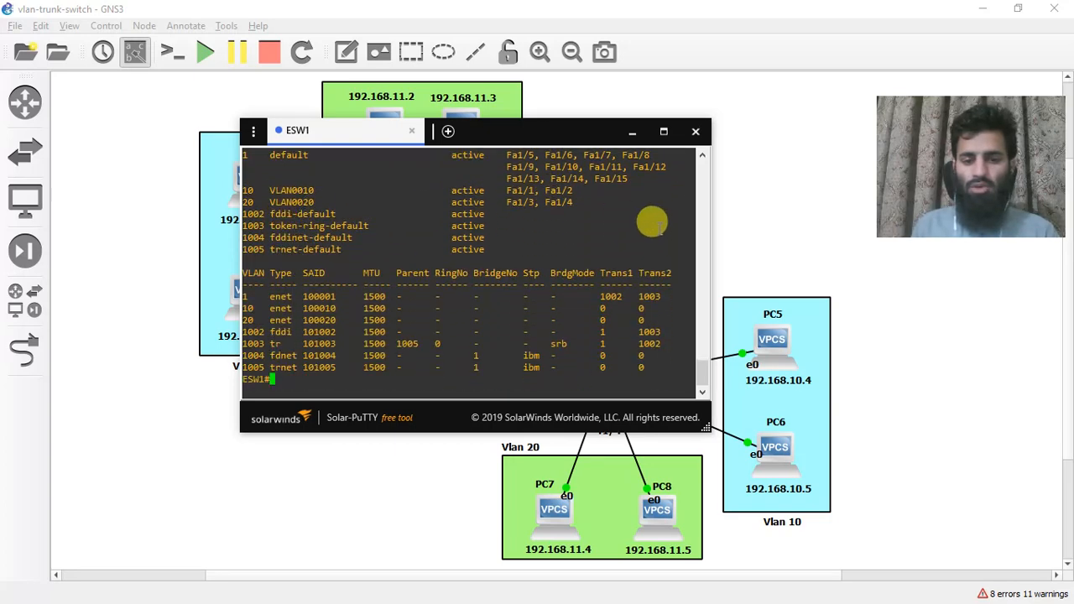
Highlight the ports assigned to VLANs 10 and 20, and reposition the console to compare them with the topology
drag(588, 202, 491, 190)
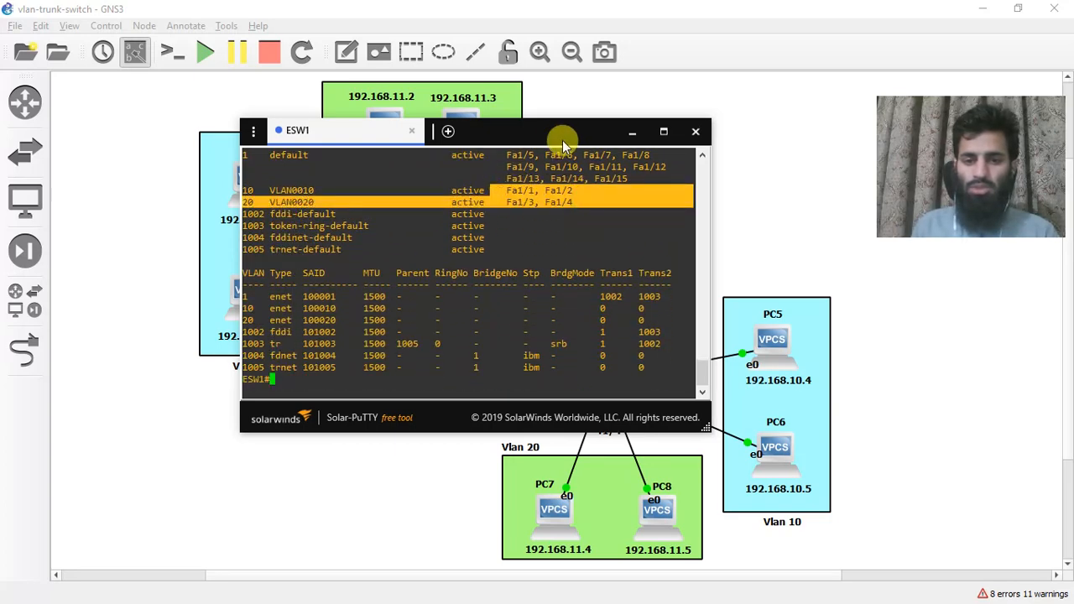
drag(554, 132, 689, 166)
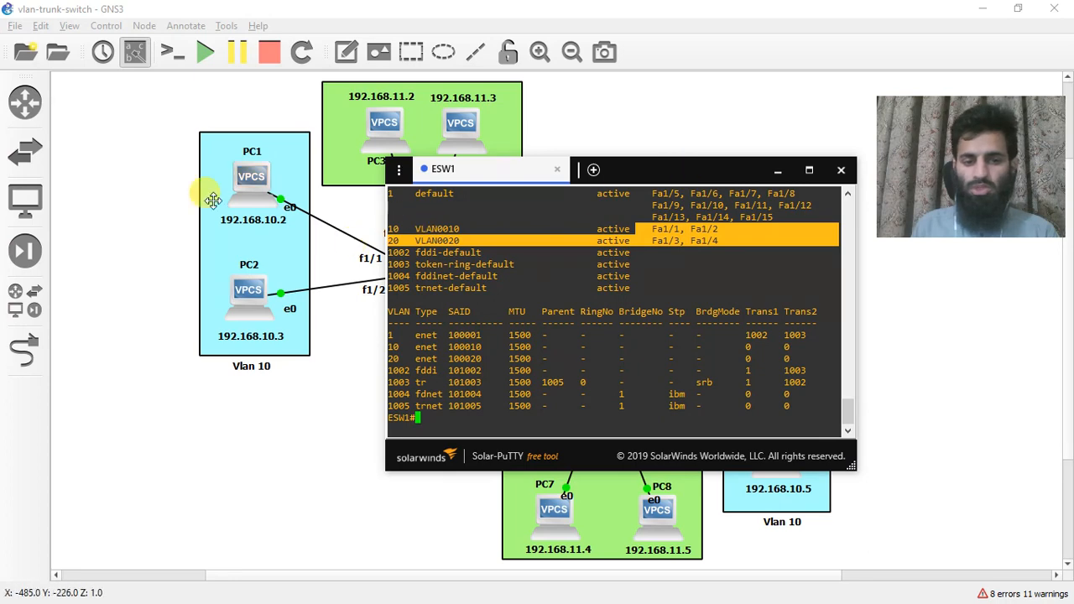
click(676, 387)
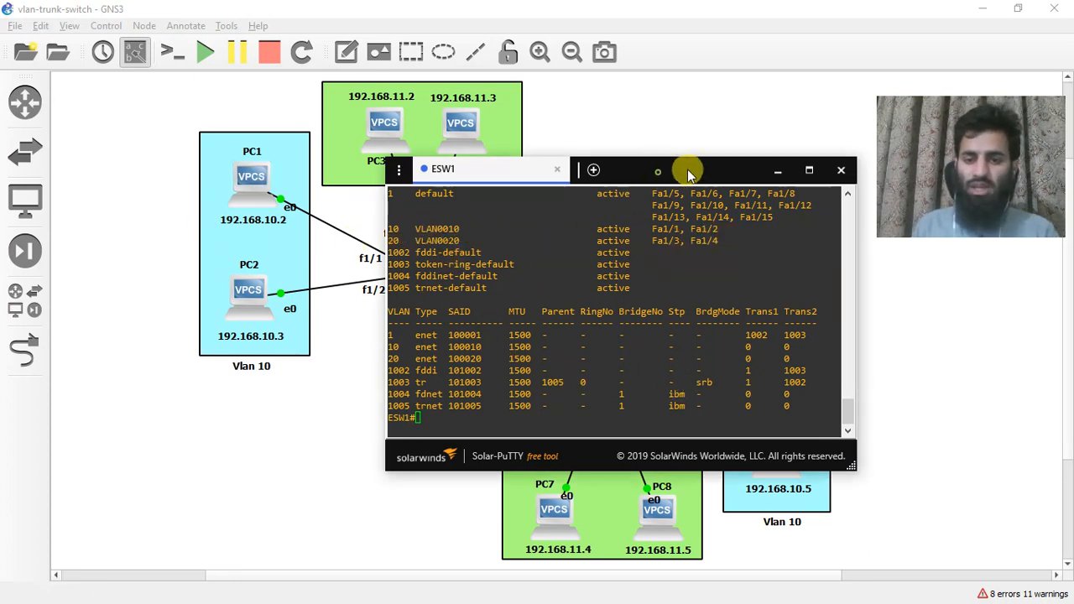
drag(690, 169, 725, 239)
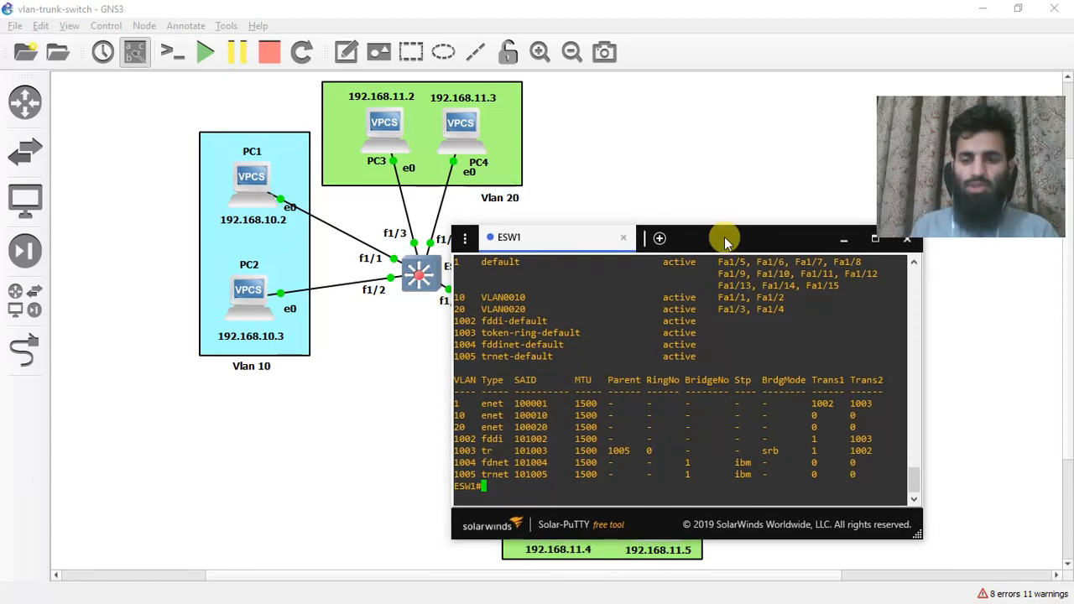
drag(733, 235, 742, 142)
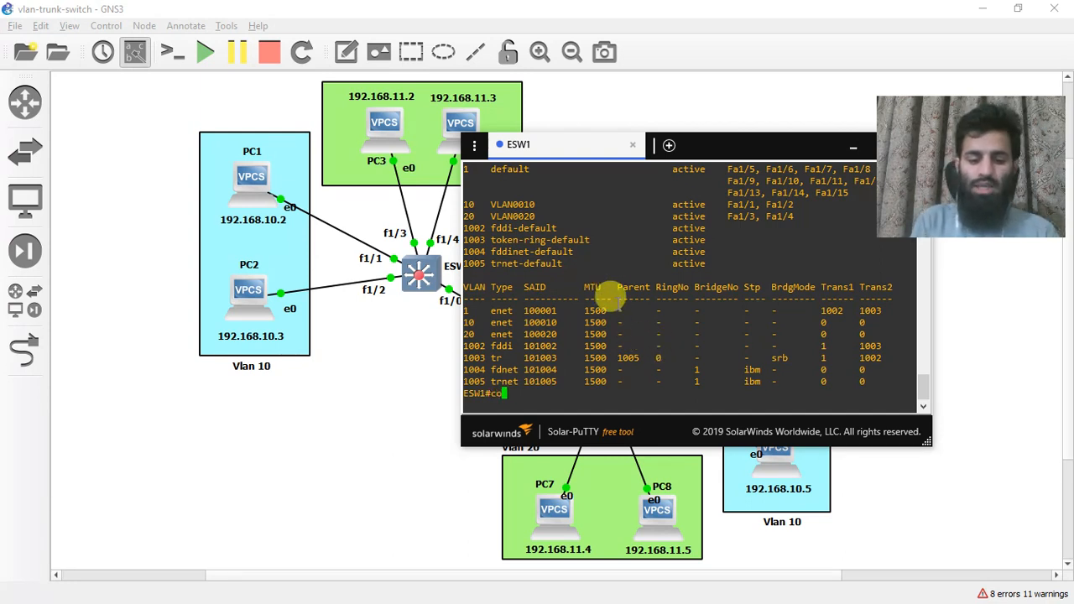
Enter ESW1's configuration mode with "conf terminal" and open "interface fastEthernet 1/1"
text(t)
key(Tab)
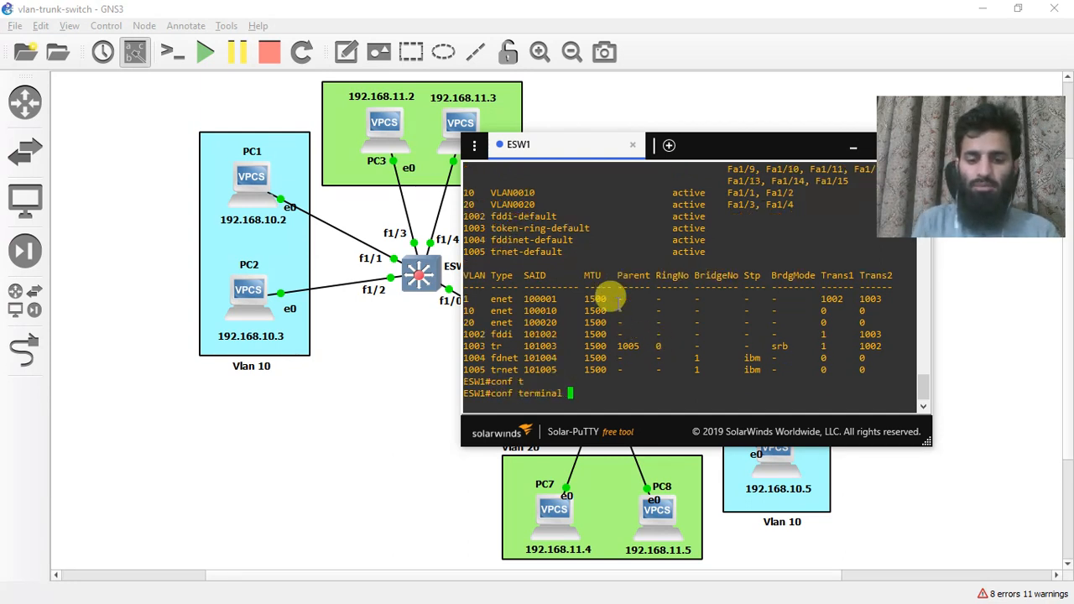
key(Return)
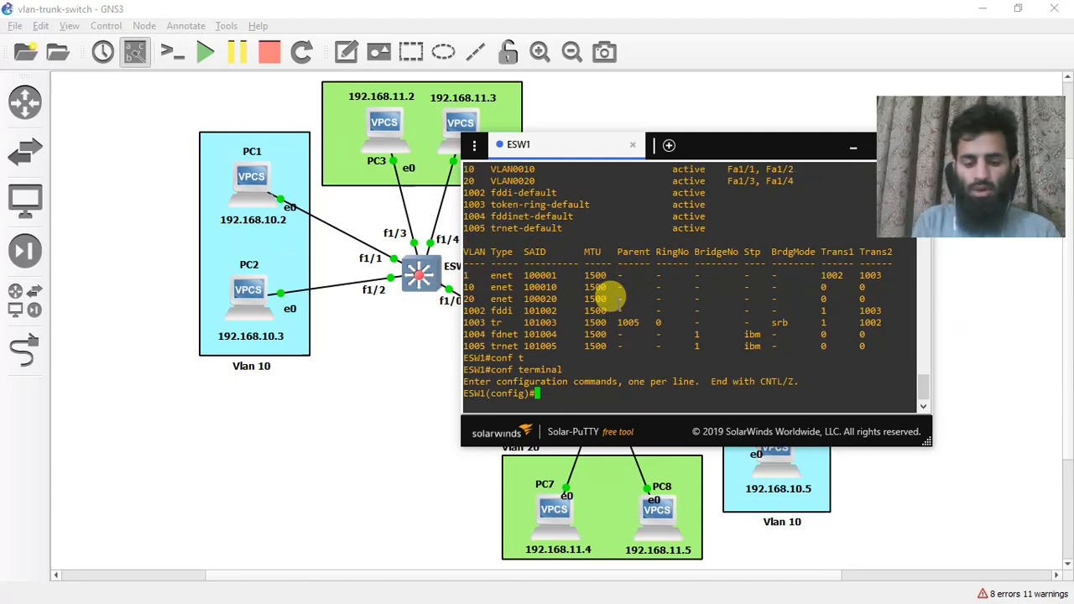
text(inter)
key(Tab)
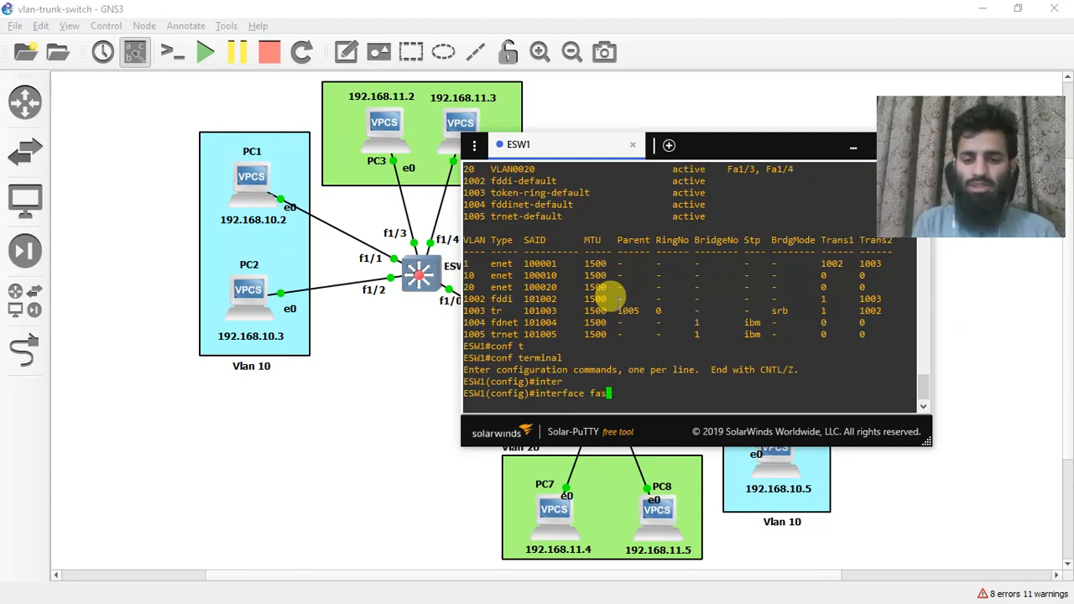
text(fas)
key(Tab)
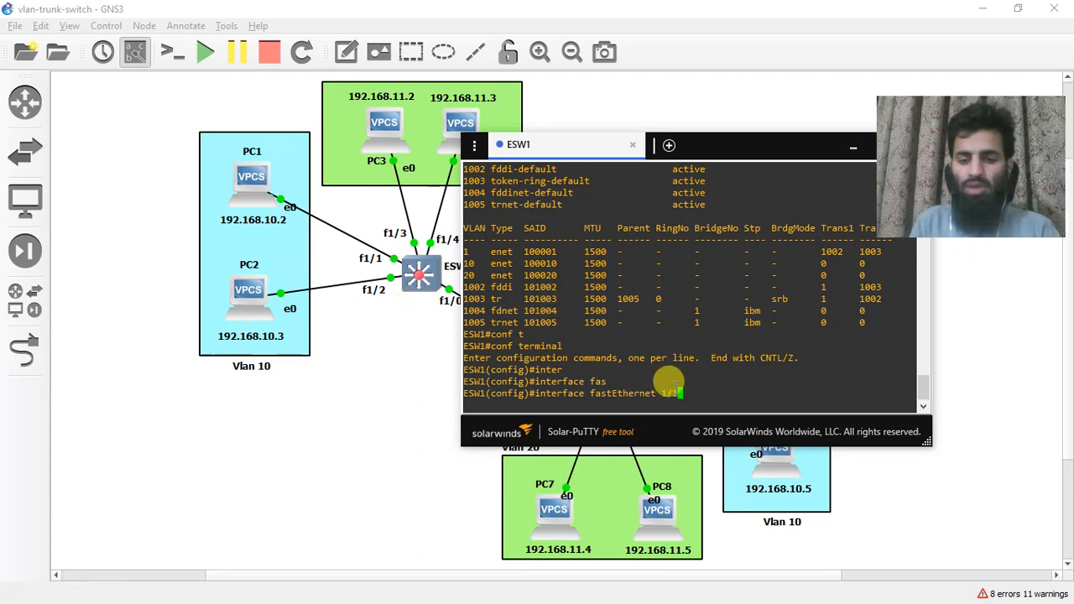
key(Return)
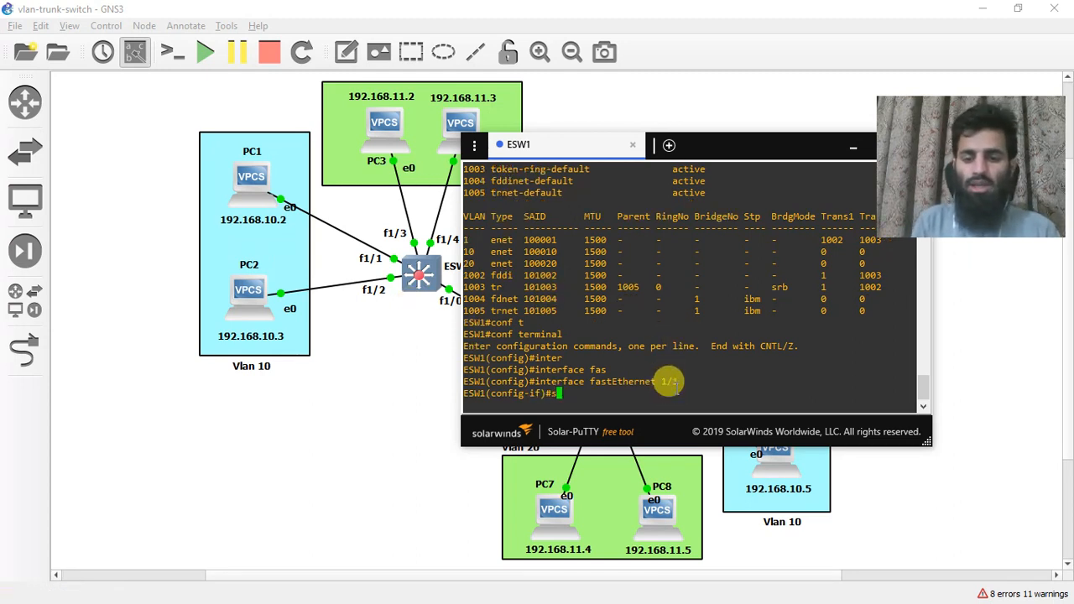
Set interface fastEthernet 1/1 to access mode with "switchport mode access"
text(sw)
key(Tab)
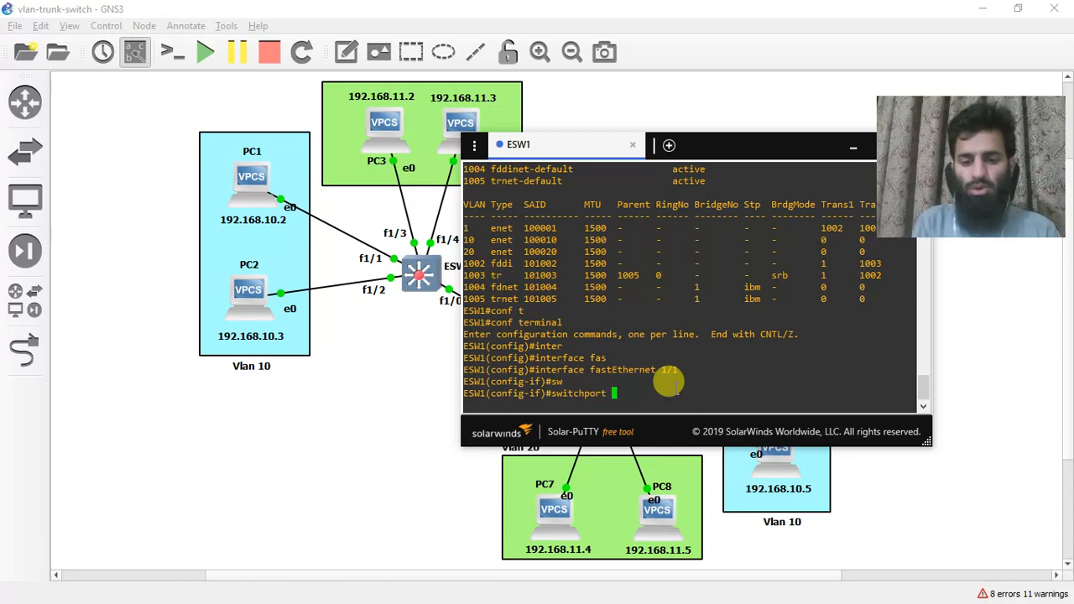
text(mode ac)
key(Tab)
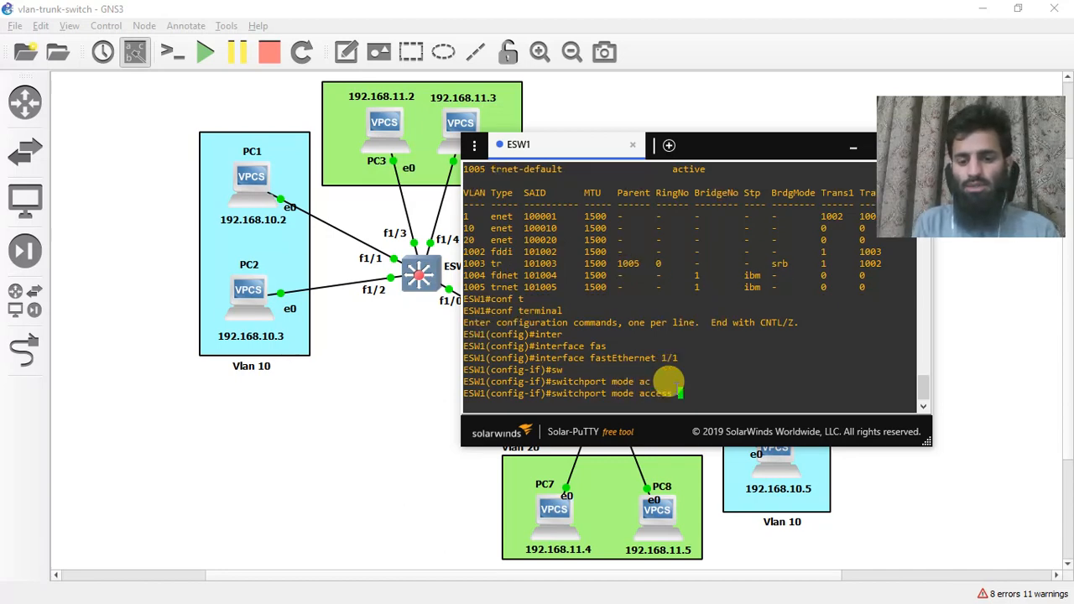
key(Return)
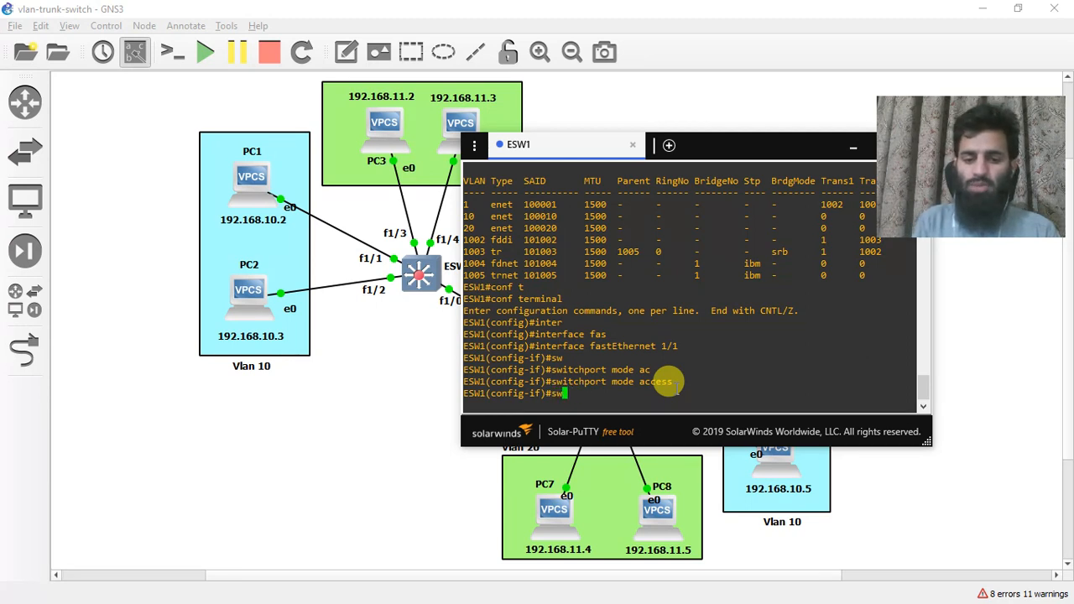
Assign interface fastEthernet 1/1 to VLAN 10 with "switchport access vlan 10" and exit interface configuration
text(sw)
key(Tab)
text(ac)
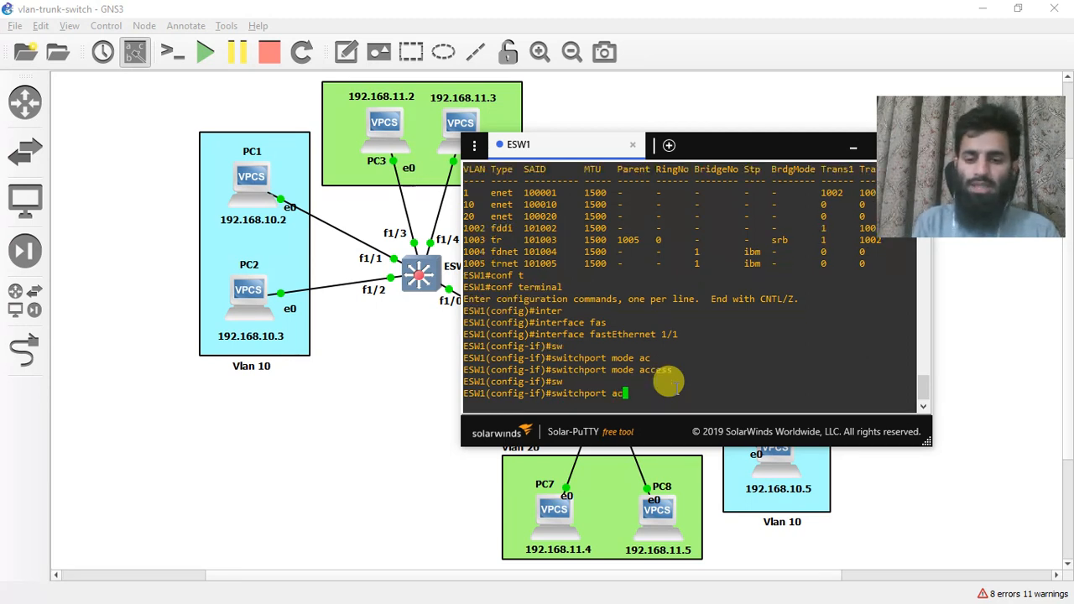
text(c)
key(Tab)
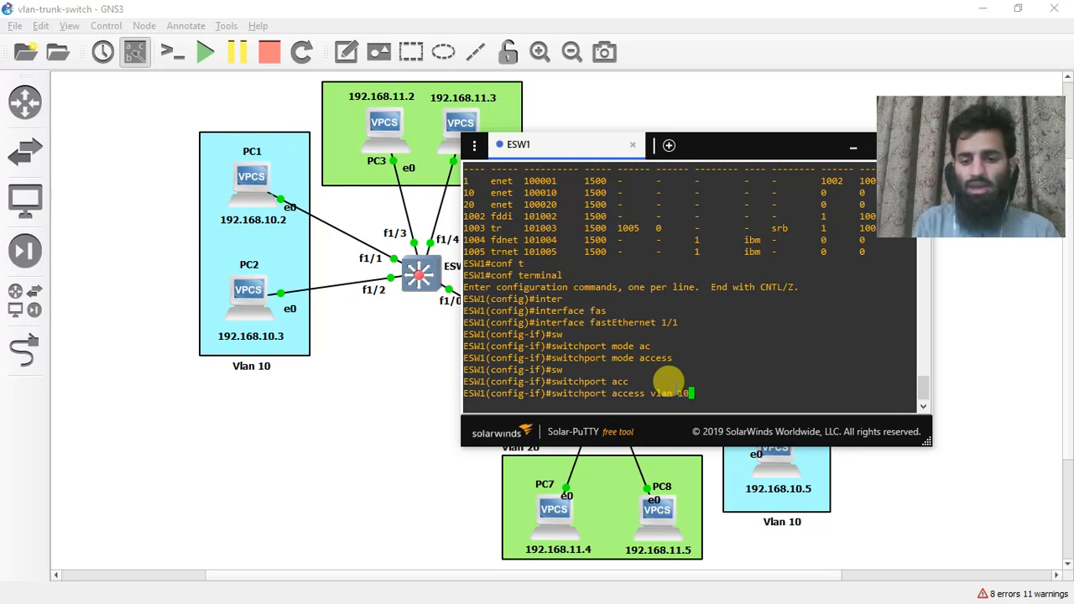
key(Return)
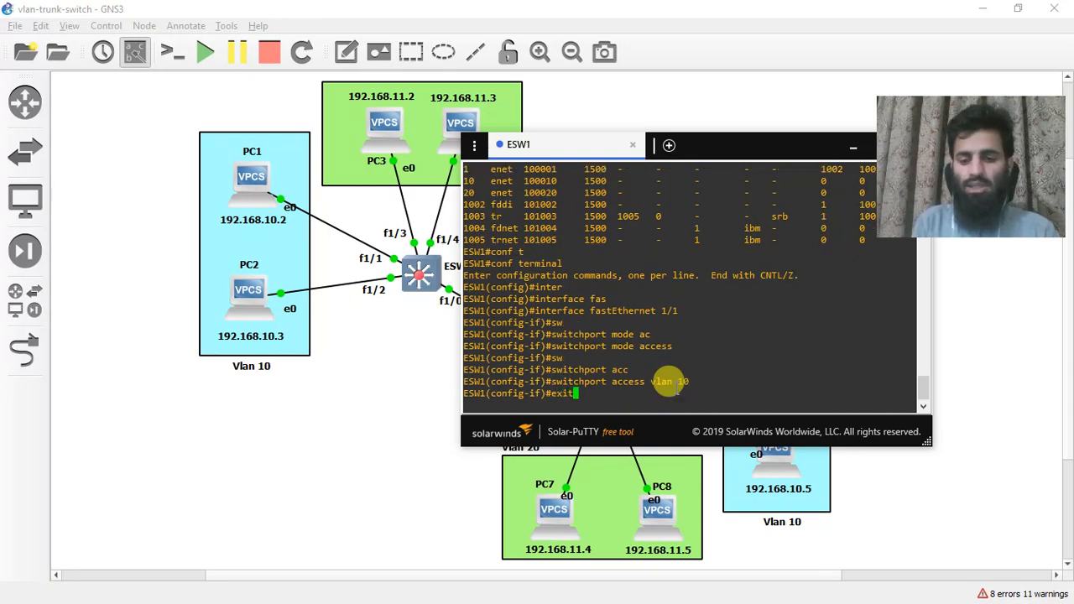
text(exit)
key(Return)
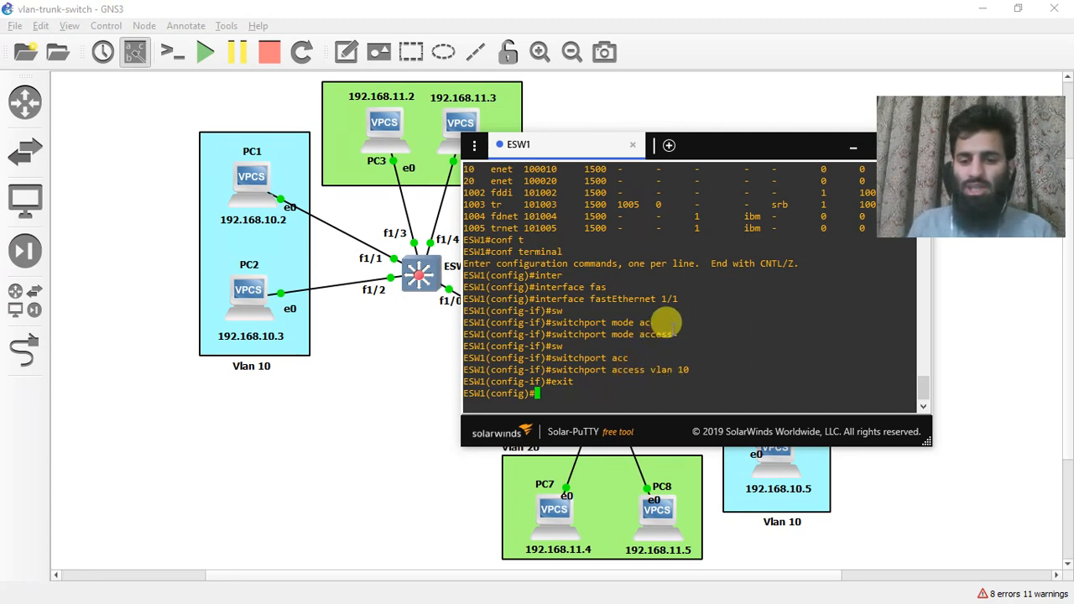
Highlight the "switchport mode access" command in ESW1's console and reposition the console to compare it with the switch links in the topology
drag(678, 334, 562, 335)
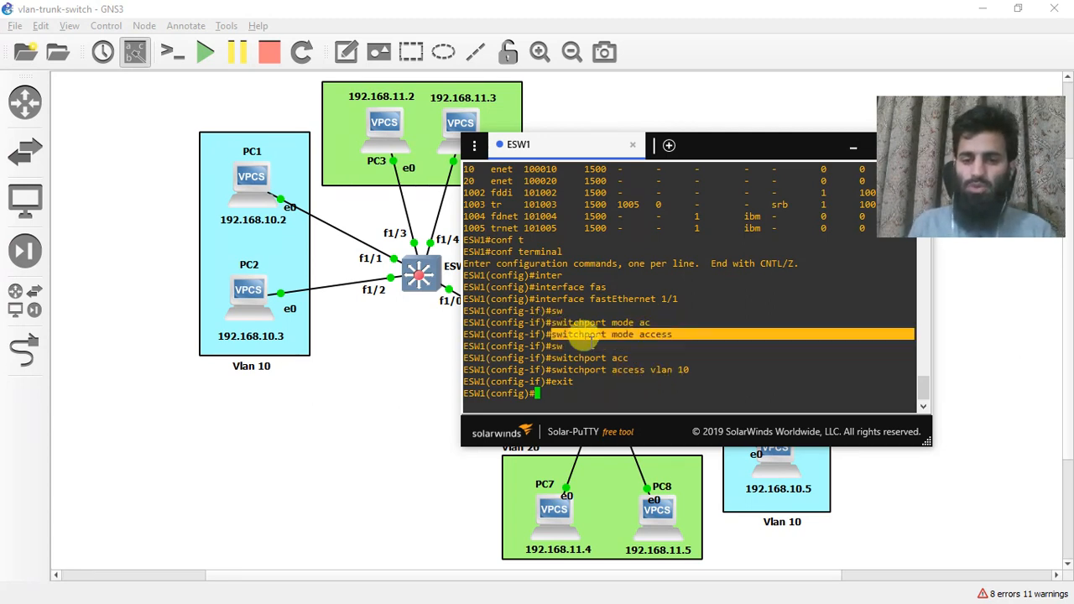
drag(741, 149, 316, 341)
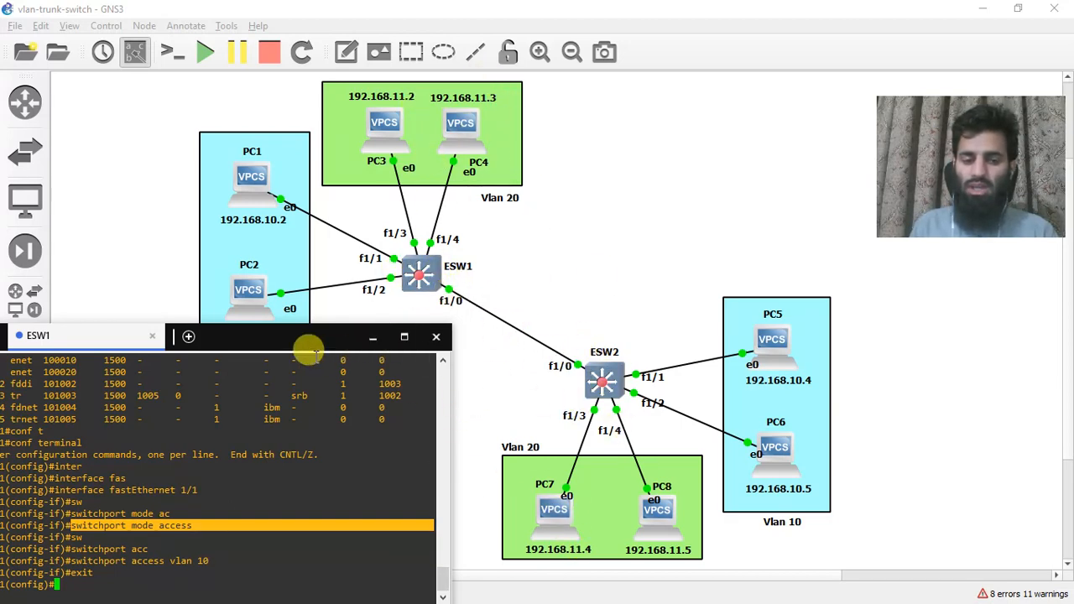
drag(301, 336, 570, 141)
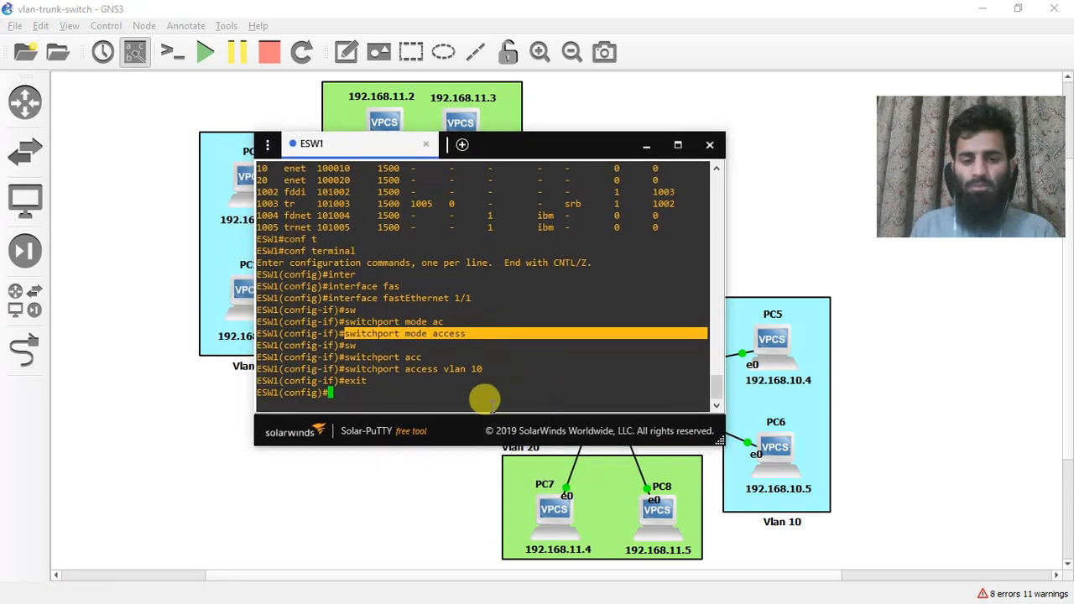
click(482, 392)
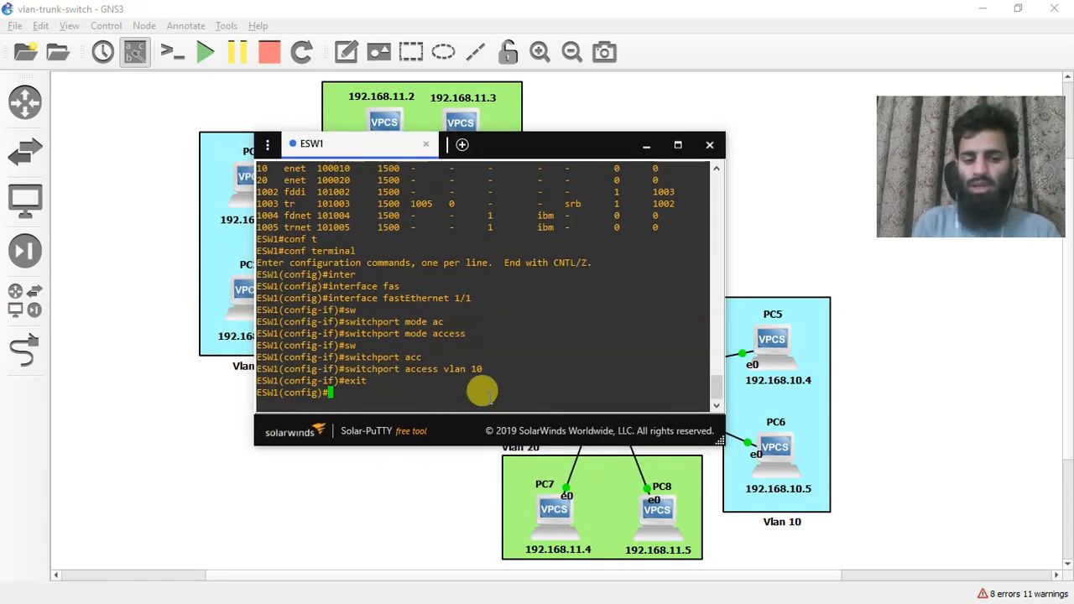
drag(285, 391, 327, 391)
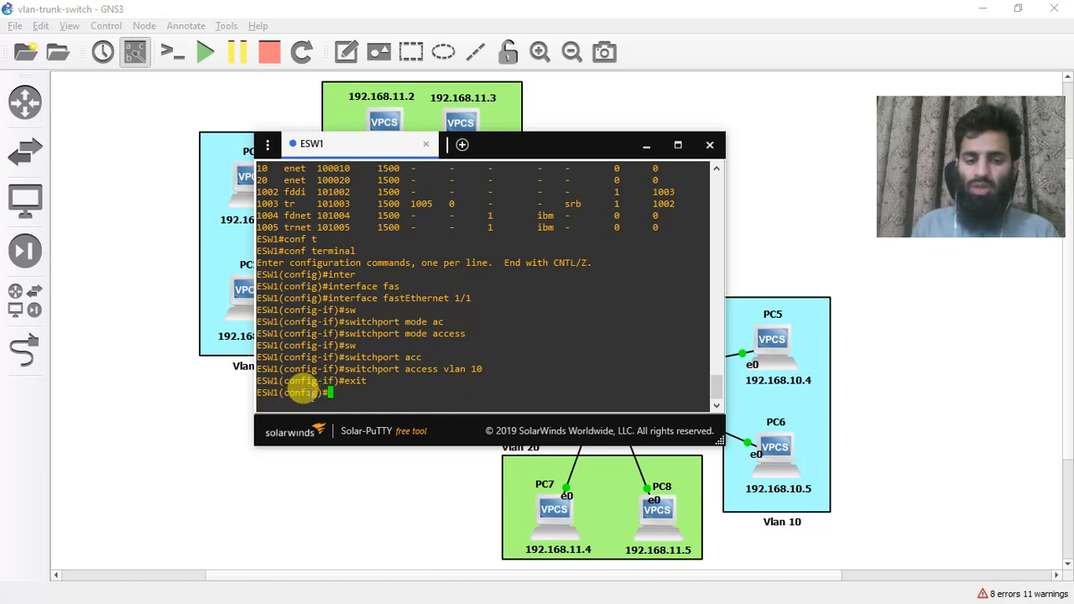
drag(554, 148, 419, 336)
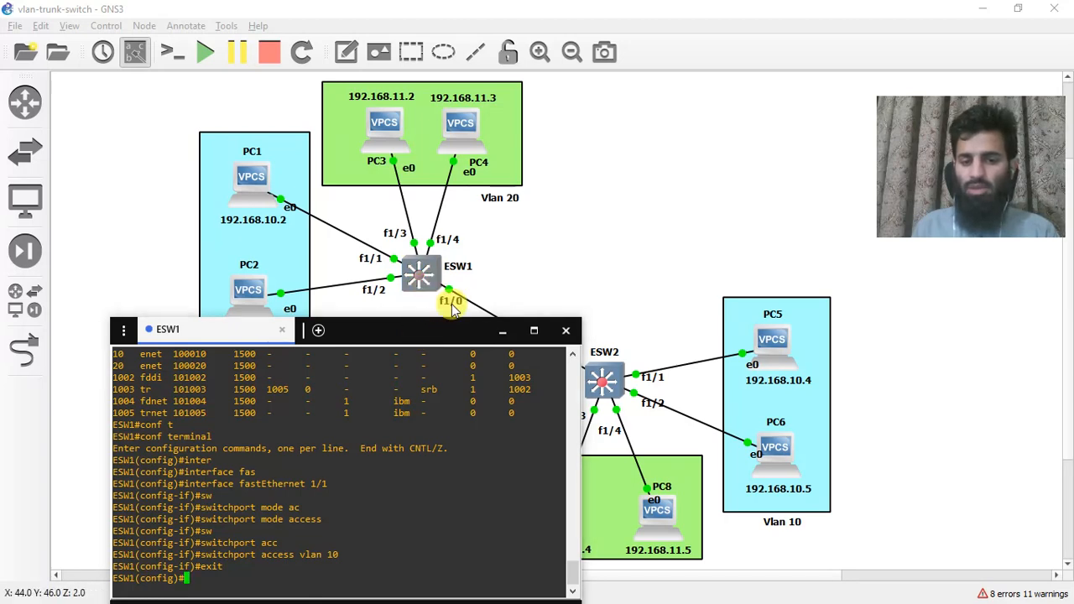
drag(411, 340, 684, 267)
drag(935, 234, 949, 134)
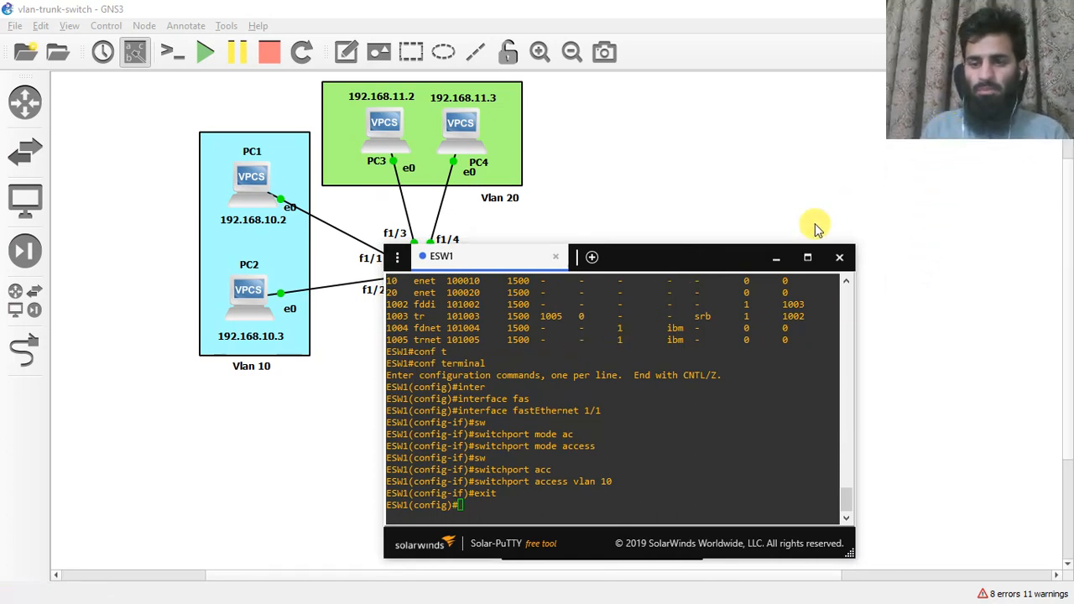
drag(702, 259, 892, 213)
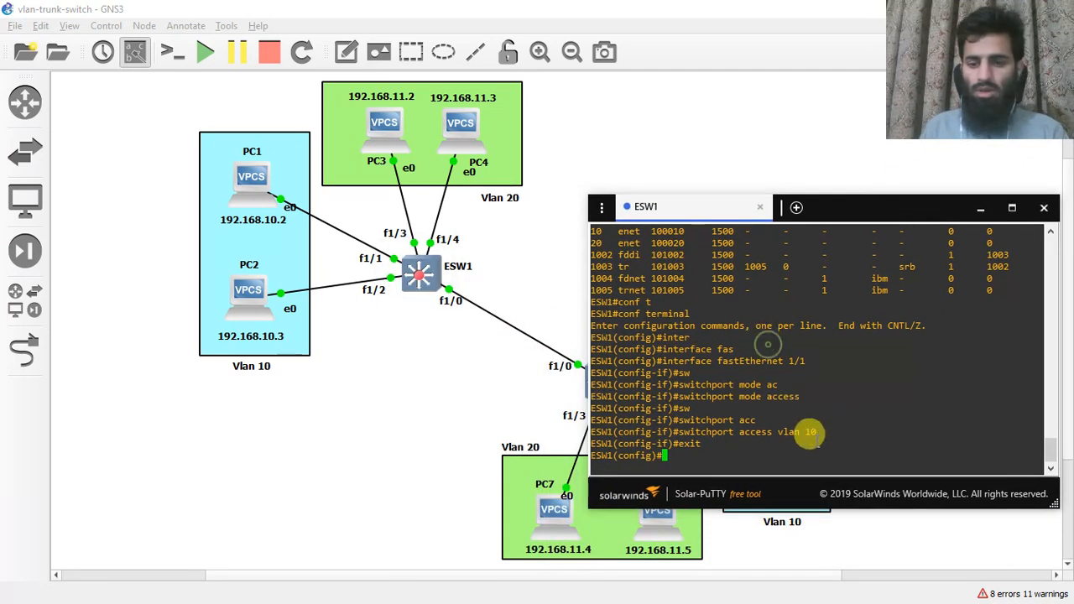
Open ESW1's trunk-side port for configuration with "interface fastEthernet 1/0"
text(inter)
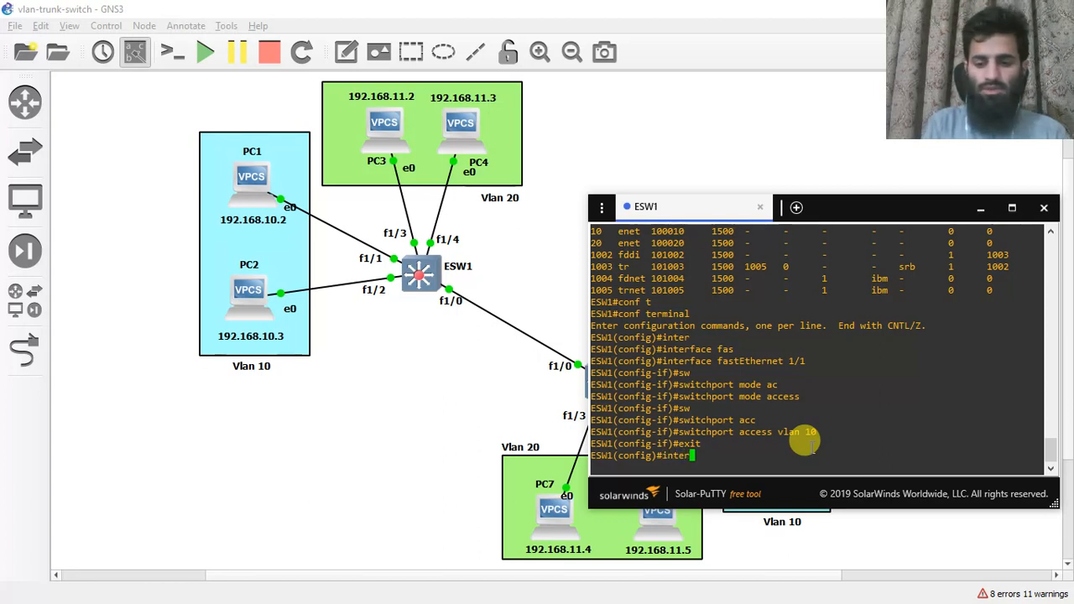
key(Tab)
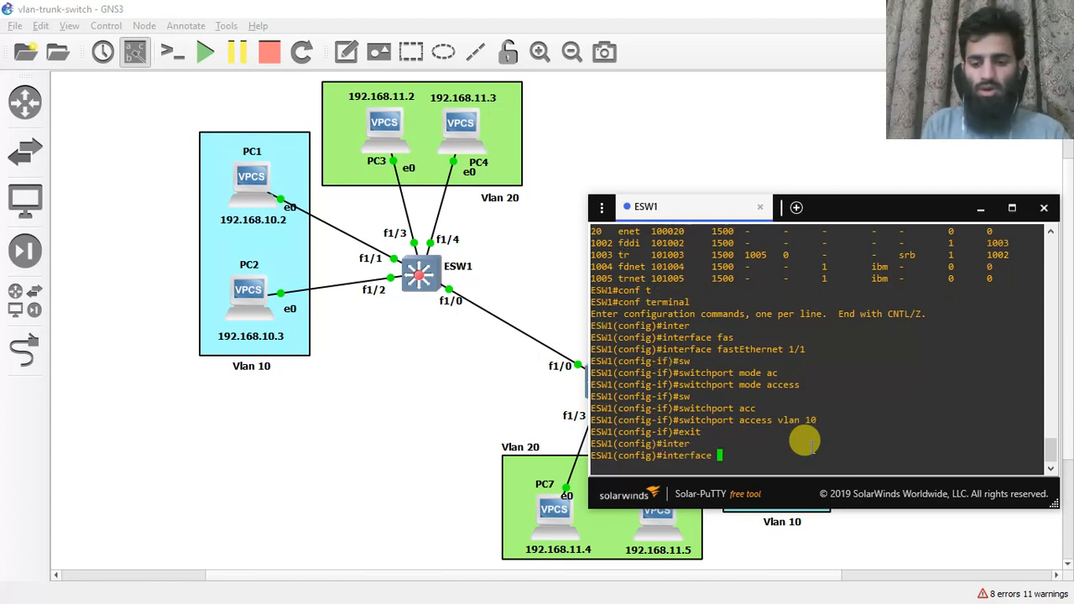
text(fas)
key(Tab)
text(1/)
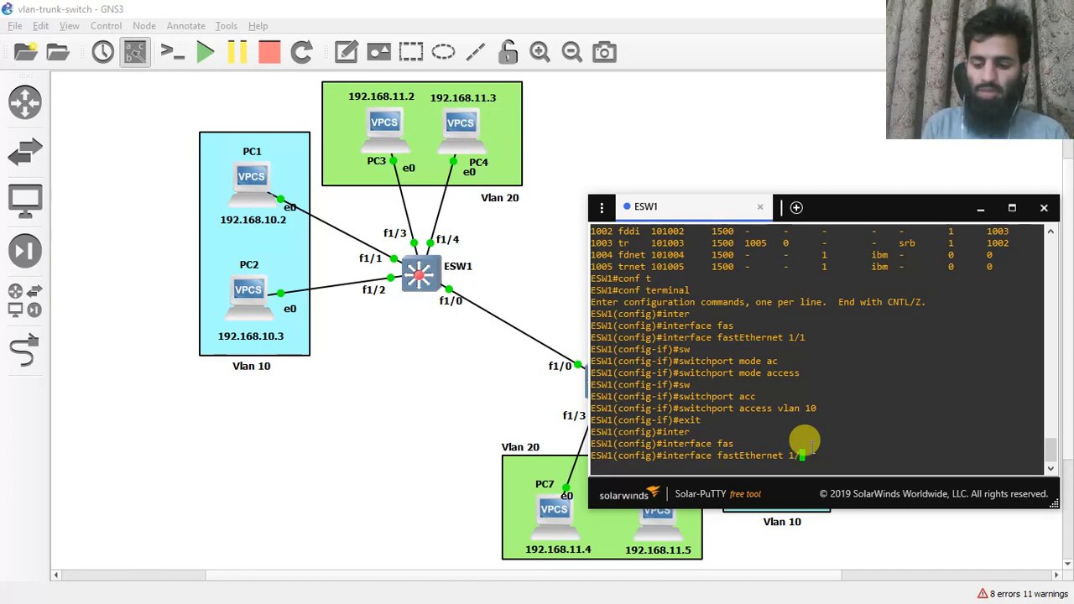
scroll(804, 441, up, 3)
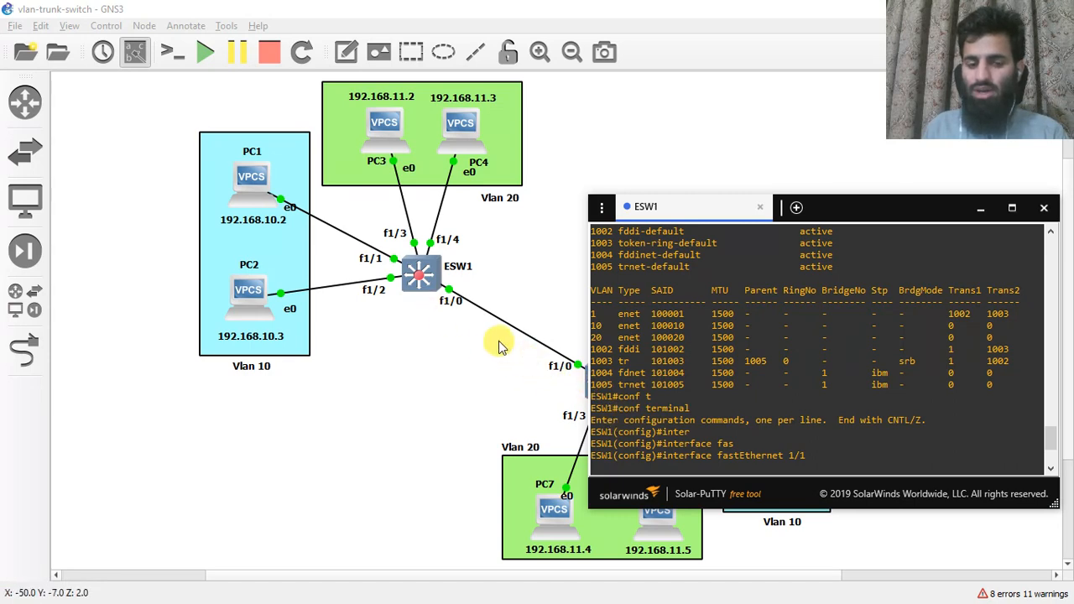
scroll(853, 448, down, 4)
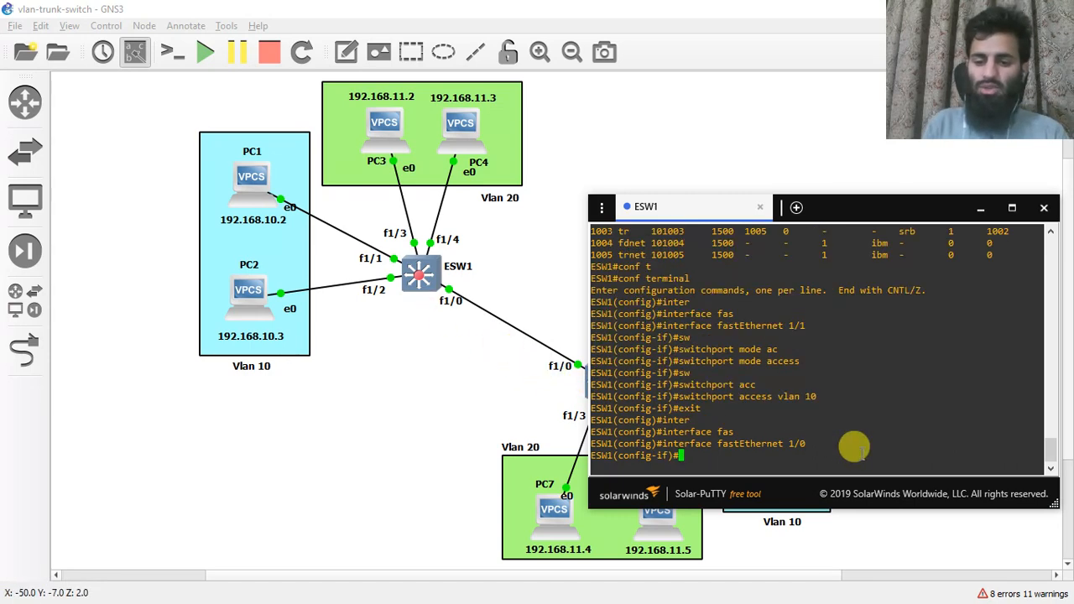
Set ESW1's interface fastEthernet 1/0 to trunk mode with "switchport mode trunk"
key(Tab)
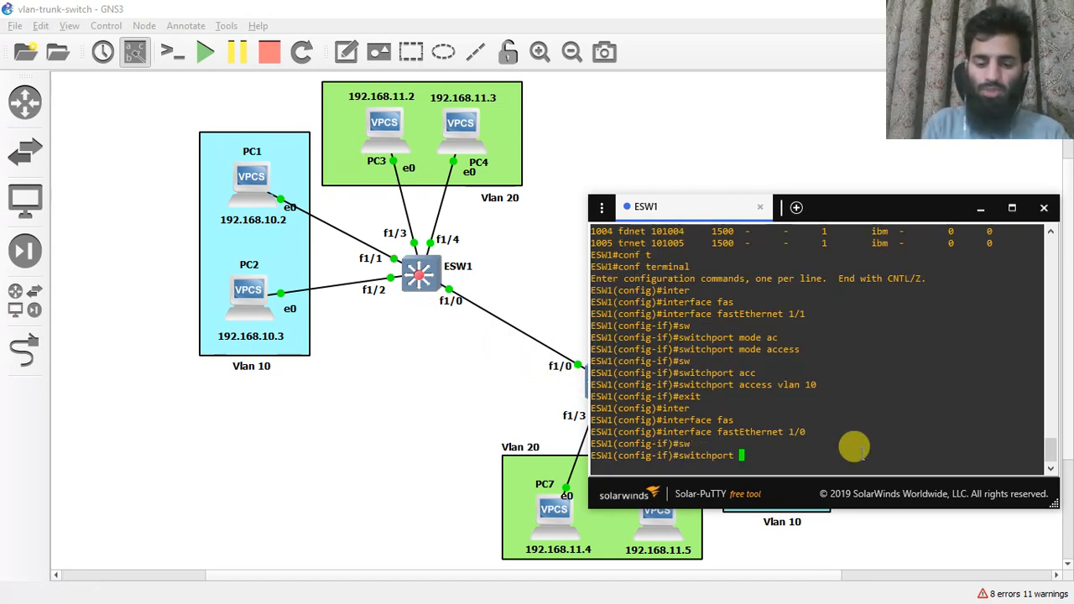
text(mod)
key(Tab)
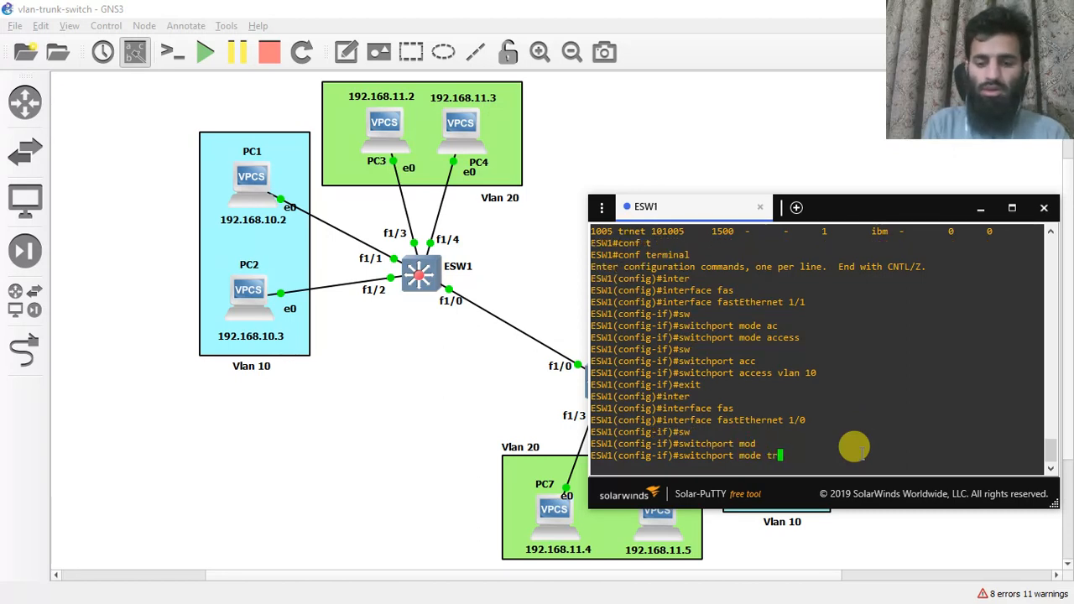
text(trunk)
key(Return)
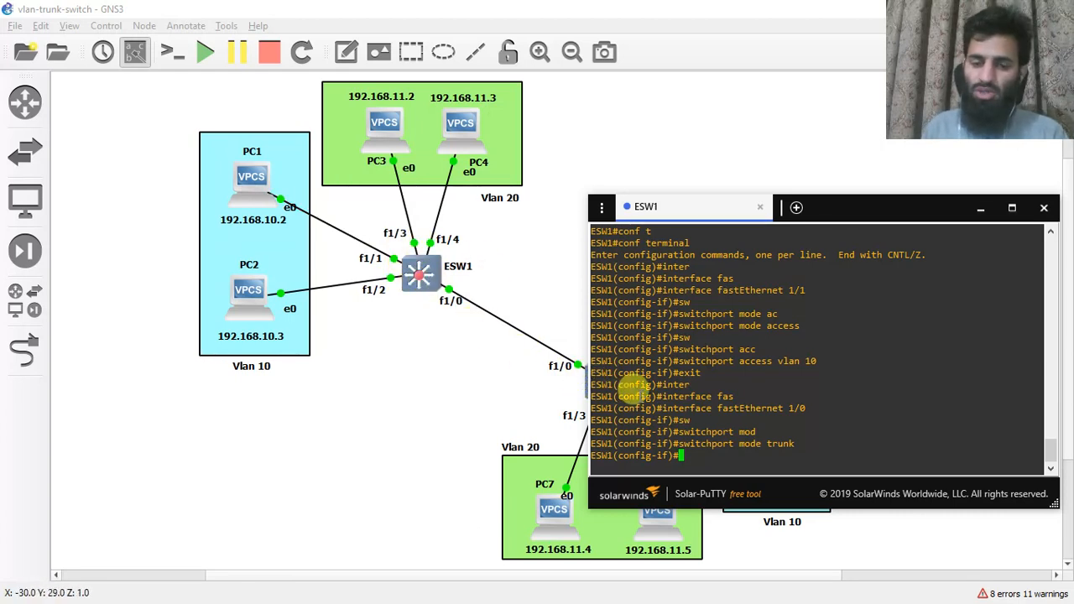
Exit ESW1's configuration modes back to the privileged prompt and save the configuration with "write"
text(exit)
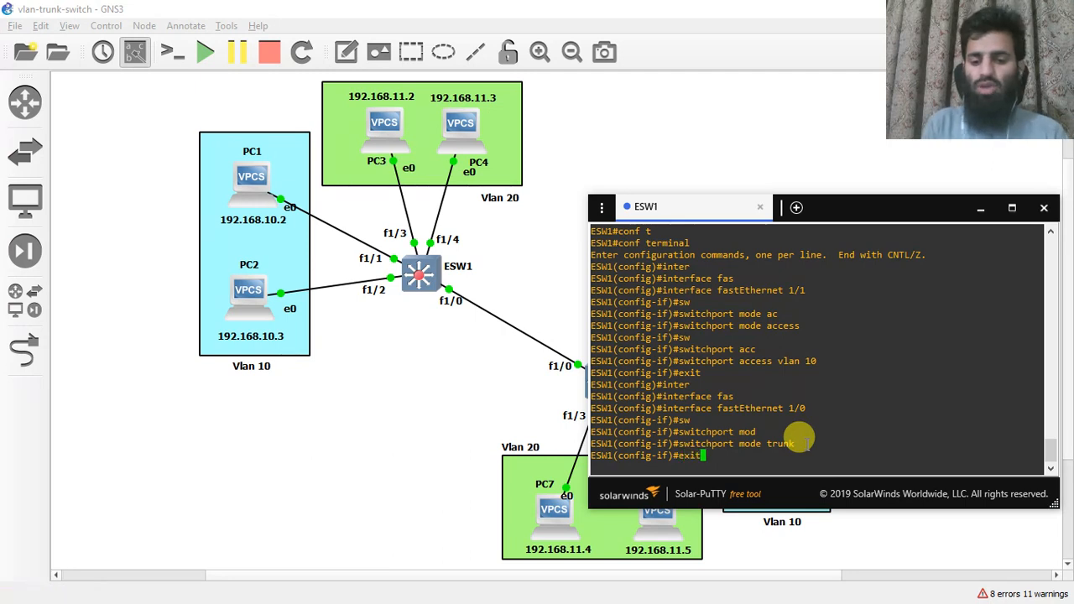
key(Return)
text(exit)
key(Return)
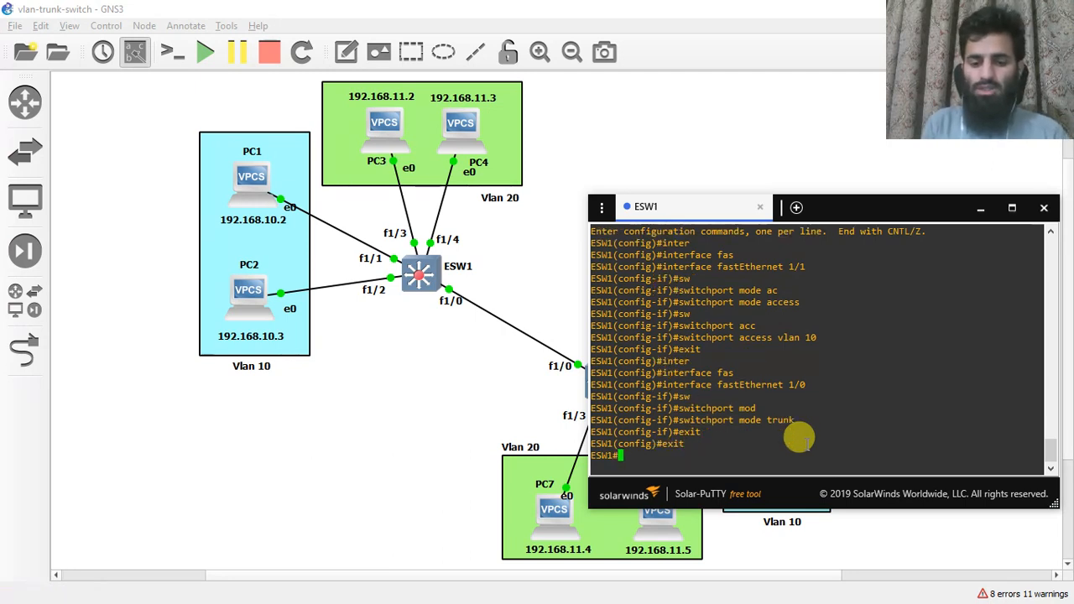
text(wr)
key(Tab)
key(Return)
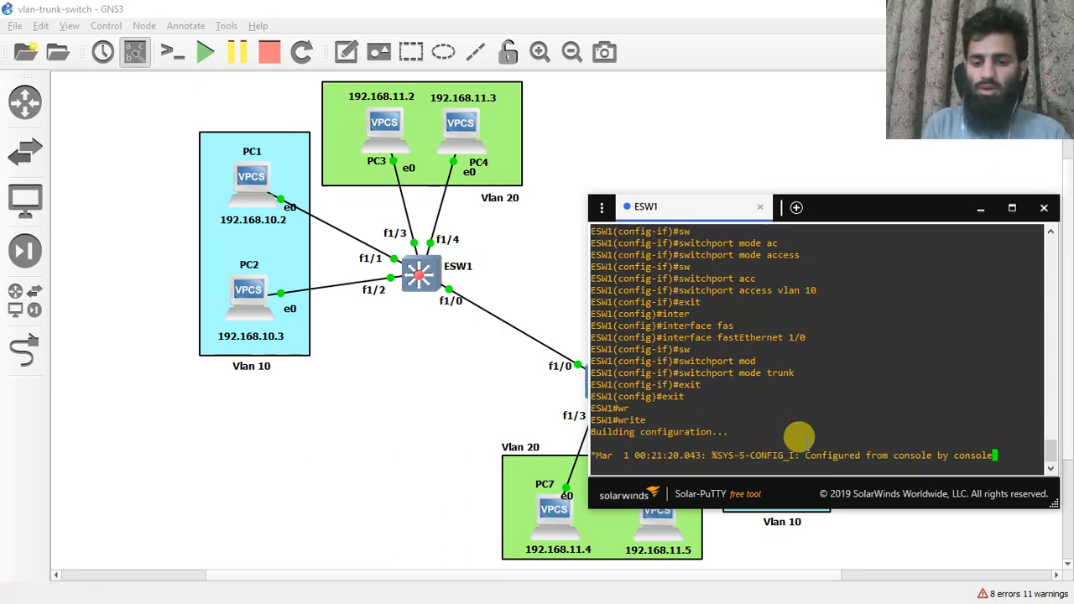
Minimize the ESW1 console, open ESW2's console and enter terminal configuration mode with "configure"
click(979, 207)
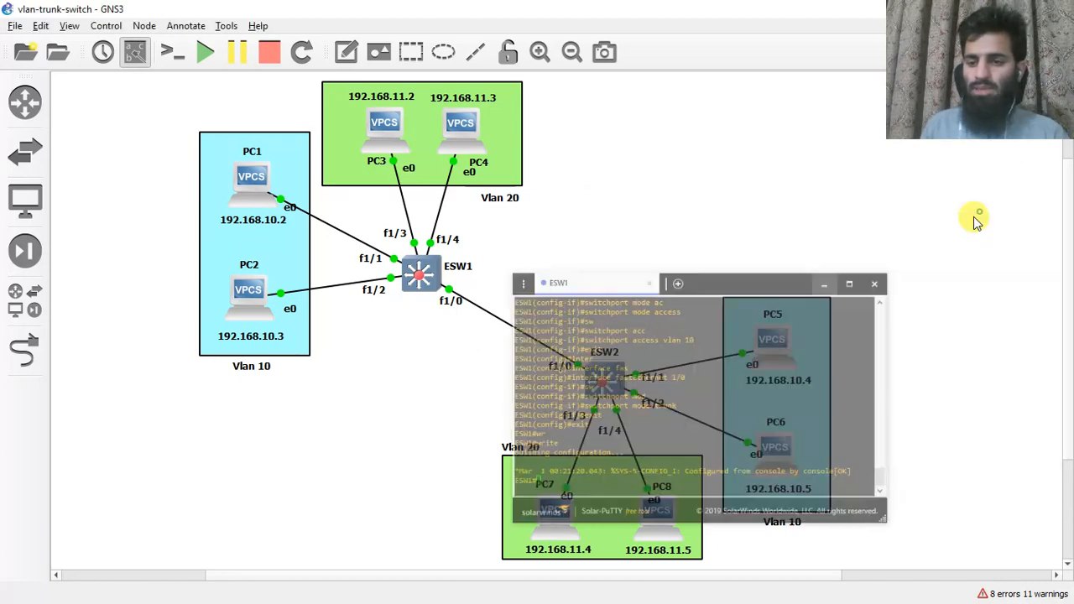
right_click(614, 390)
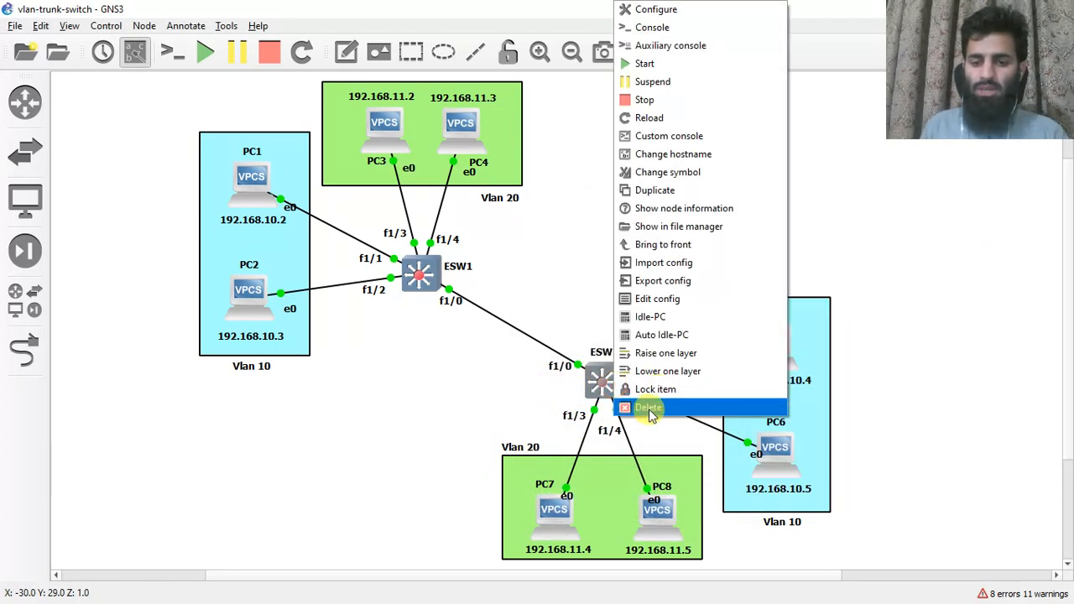
click(659, 27)
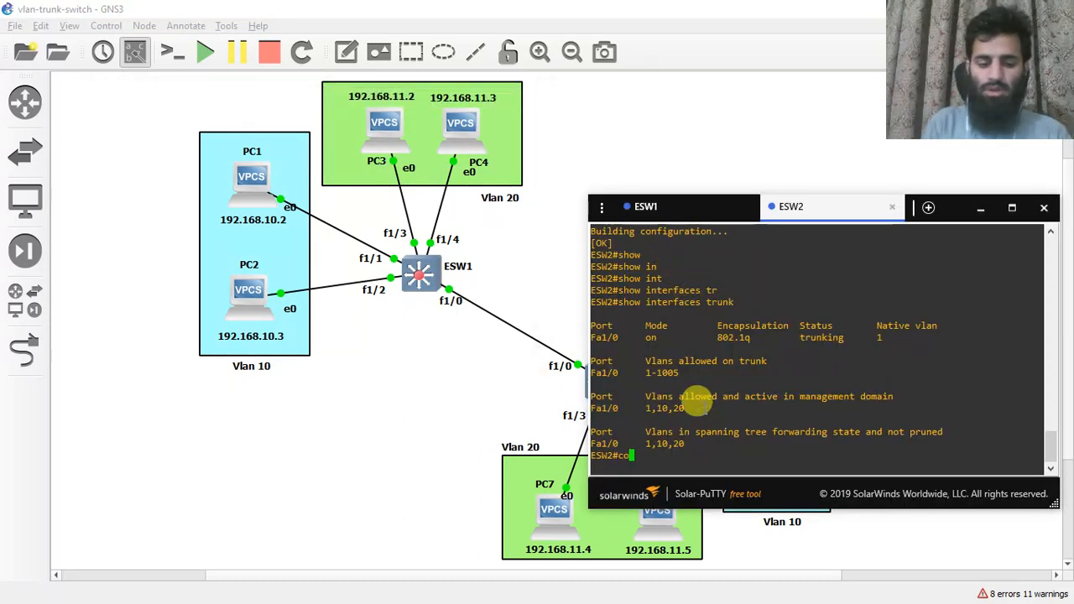
text(nf)
key(Tab)
key(Return)
key(Return)
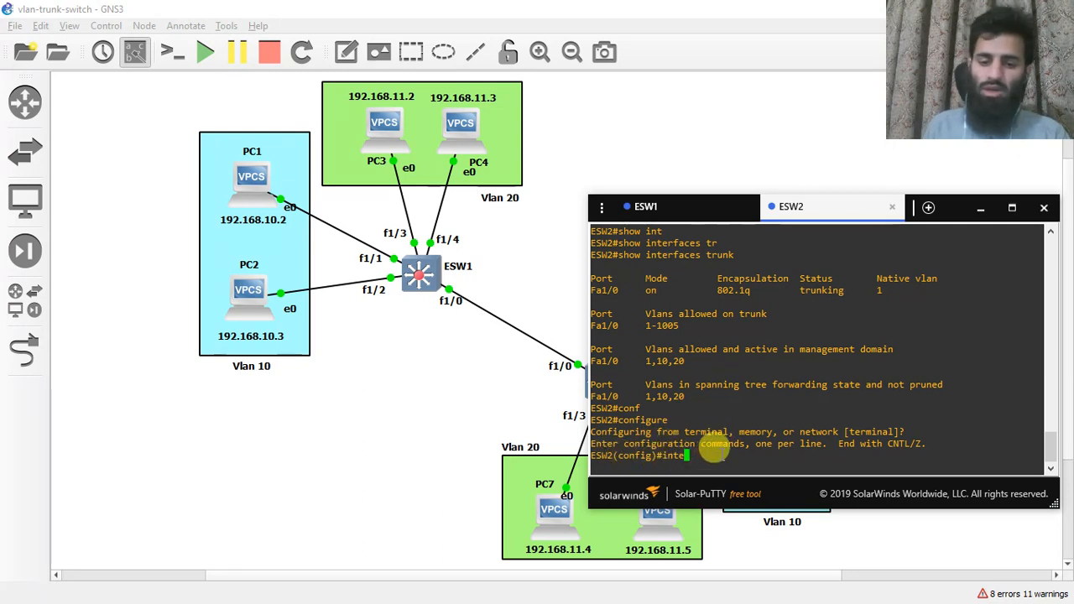
Open "interface fastEthernet 1/0" on ESW2, checking the port number against the f1/0 label in the topology
key(Tab)
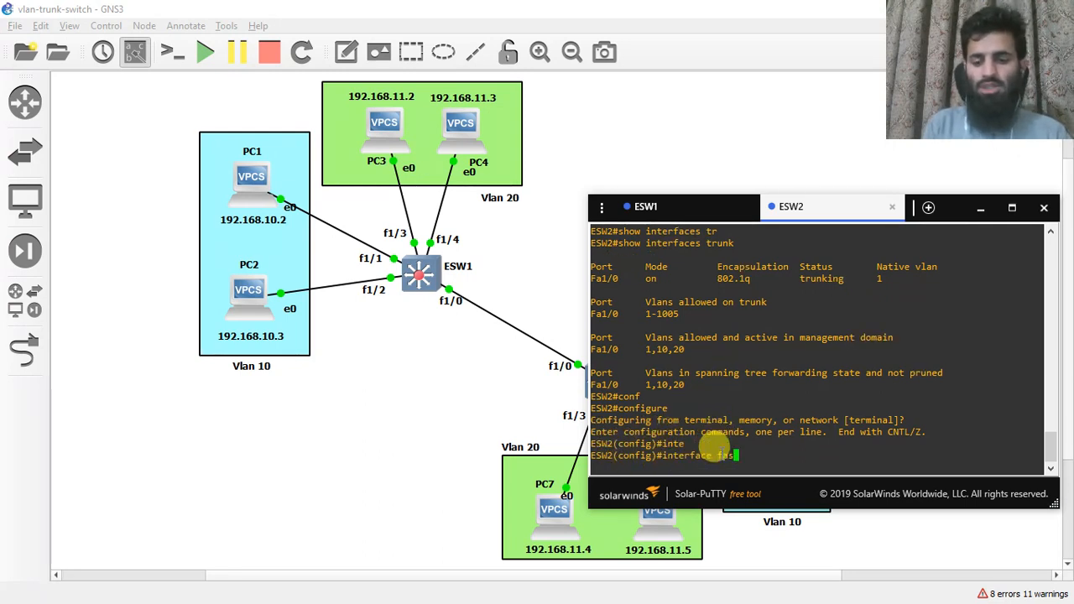
text(fas)
key(Tab)
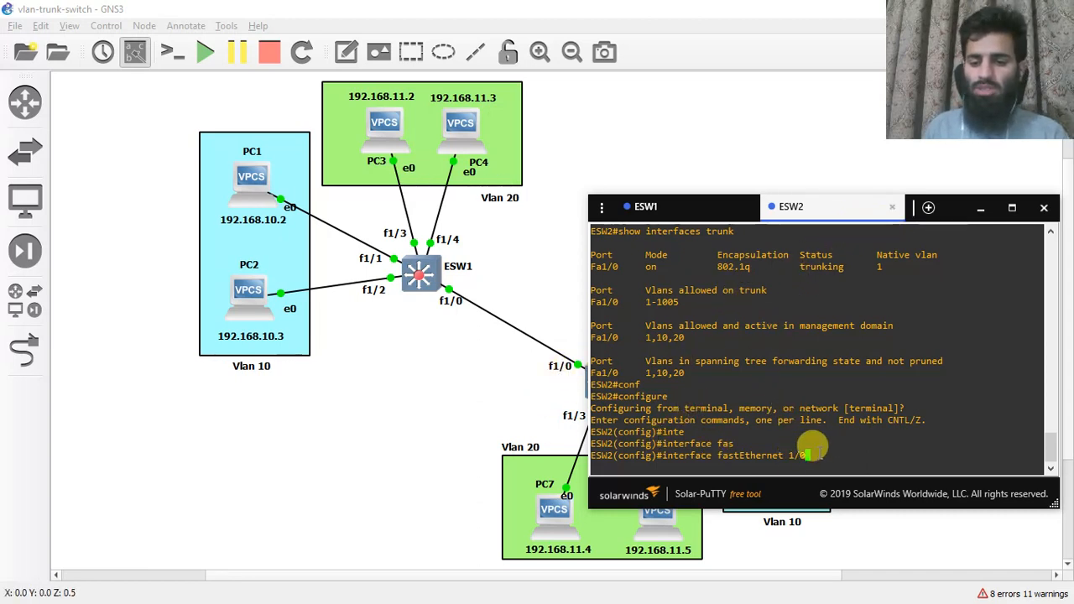
drag(808, 455, 789, 454)
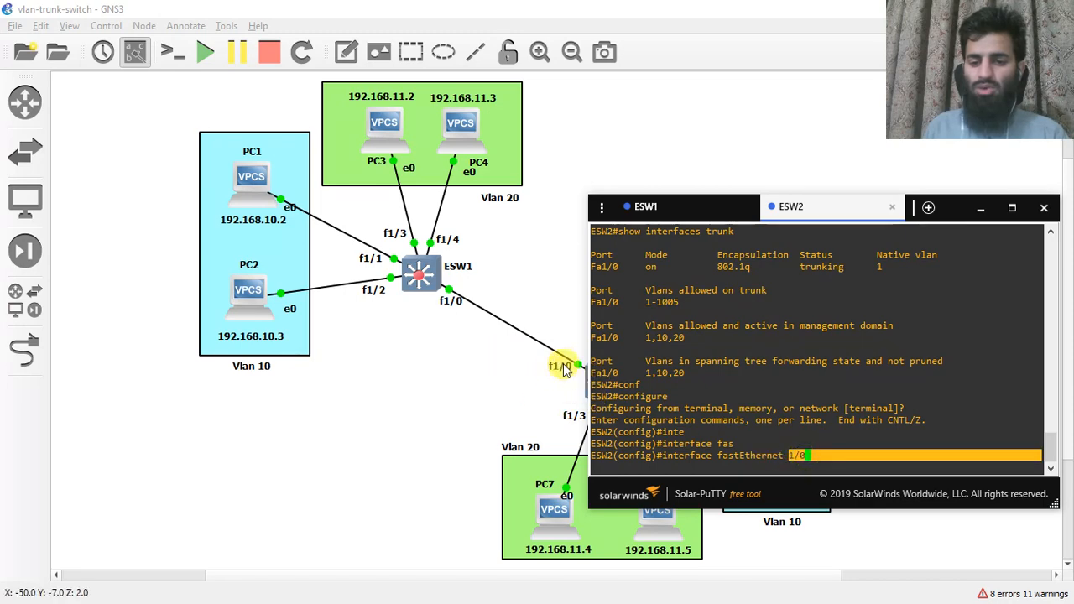
click(562, 370)
key(alt+Tab)
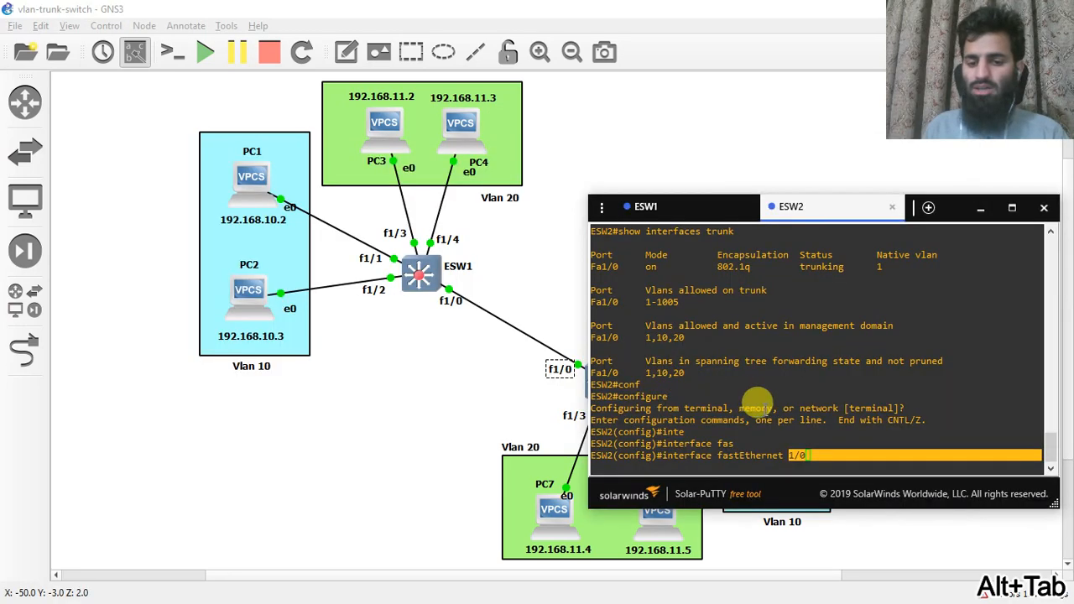
key(Return)
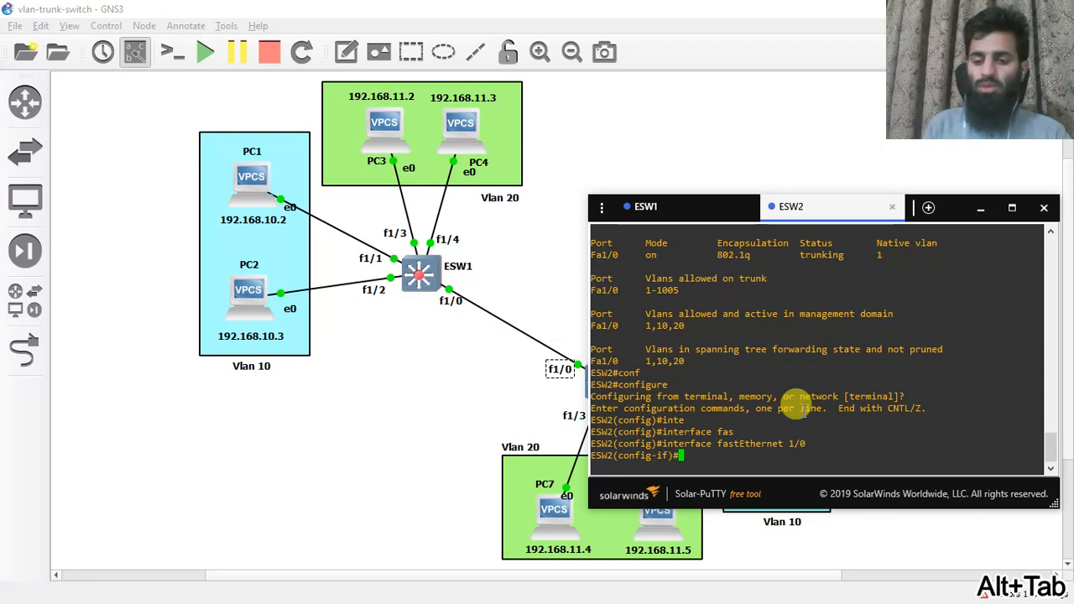
Set ESW2's interface fastEthernet 1/0 to trunk mode with "switchport mode trunk"
text(sw)
key(Tab)
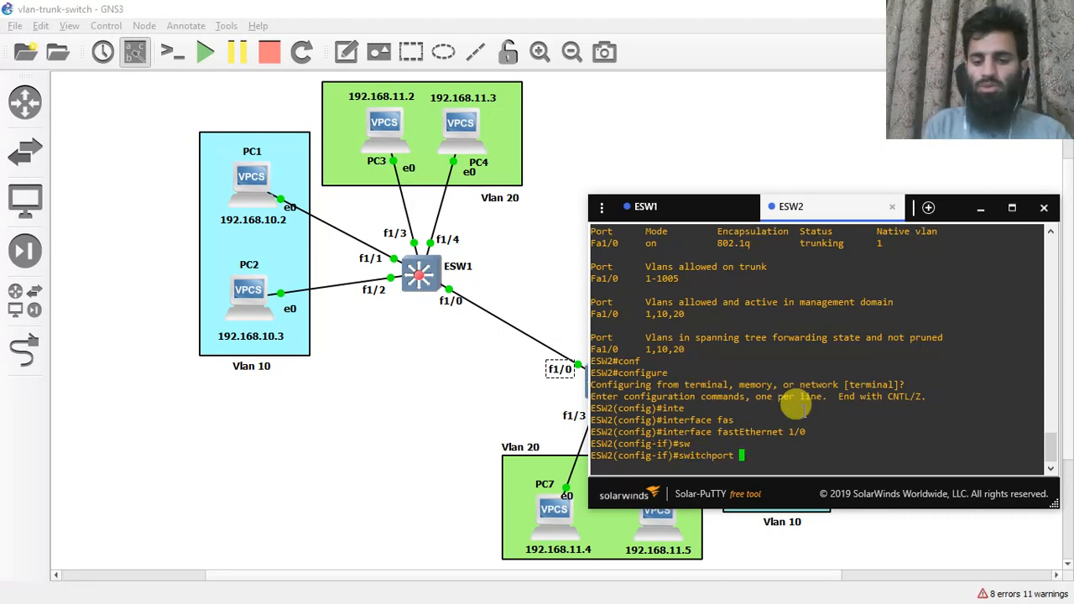
text(mode)
key(Tab)
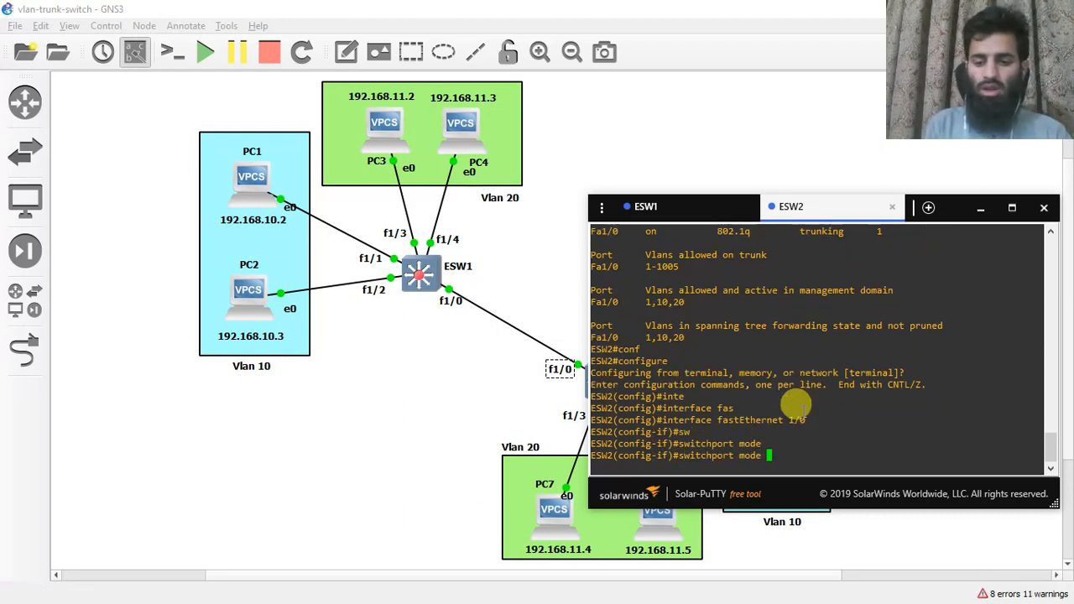
text(trunkl)
key(Tab)
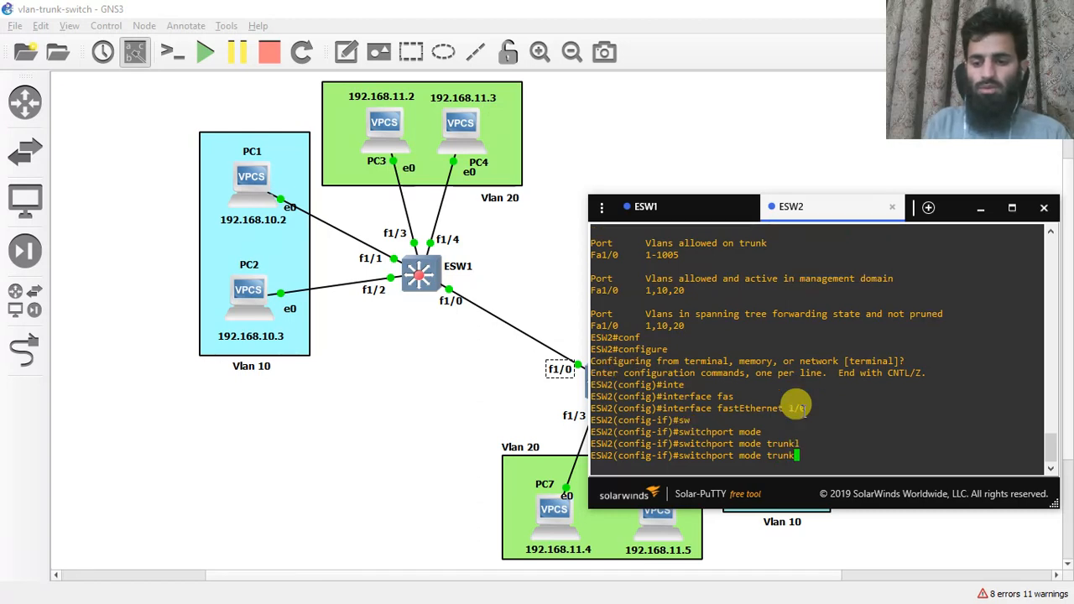
key(Return)
key(Return)
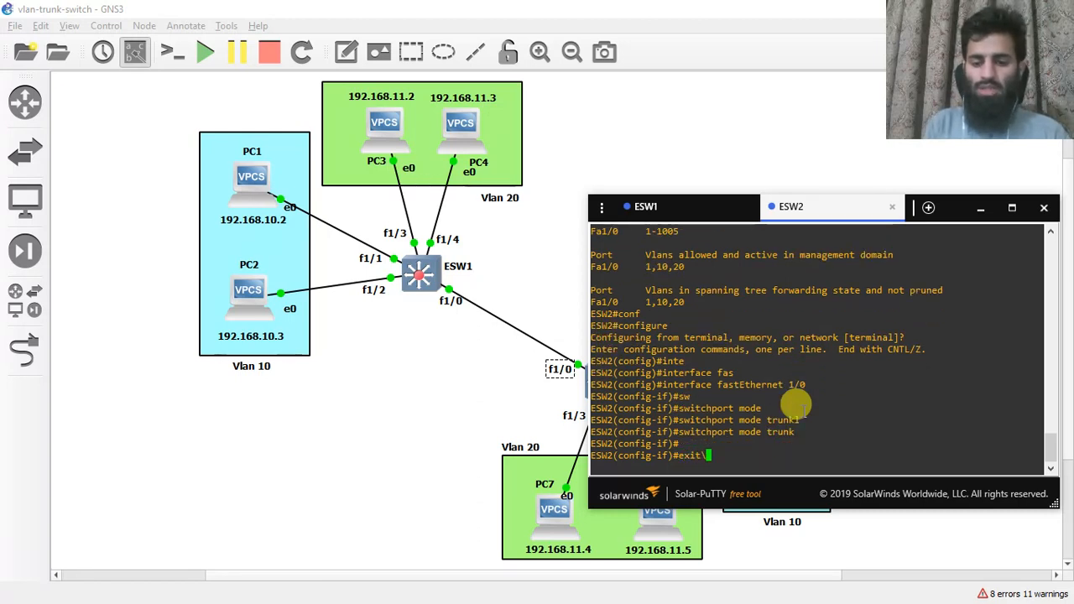
Exit ESW2's interface and global configuration modes back to the privileged prompt
text(exit)
key(Return)
text(exiot)
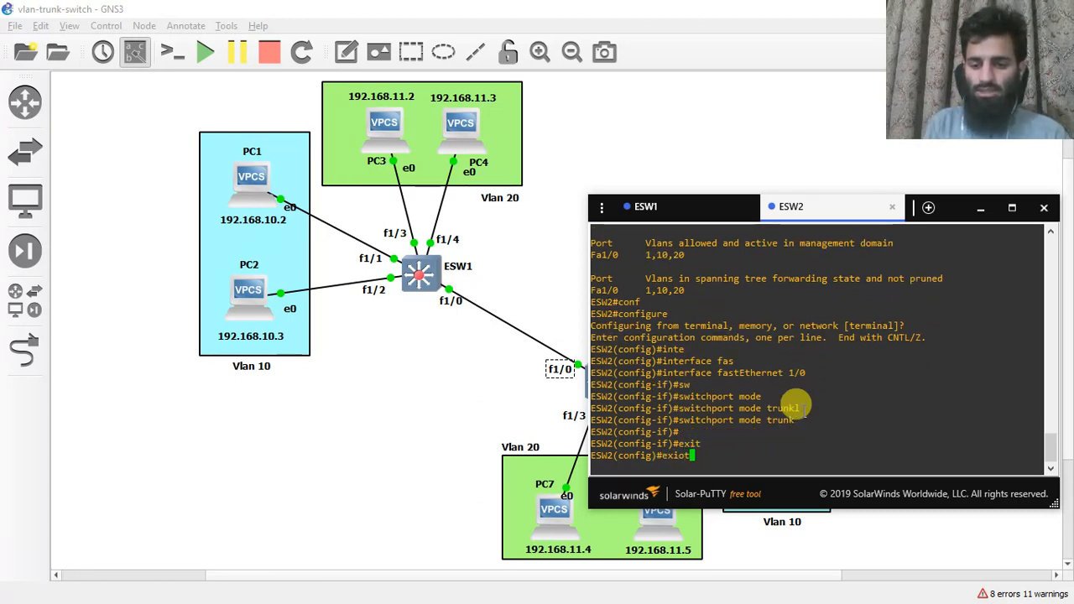
key(Return)
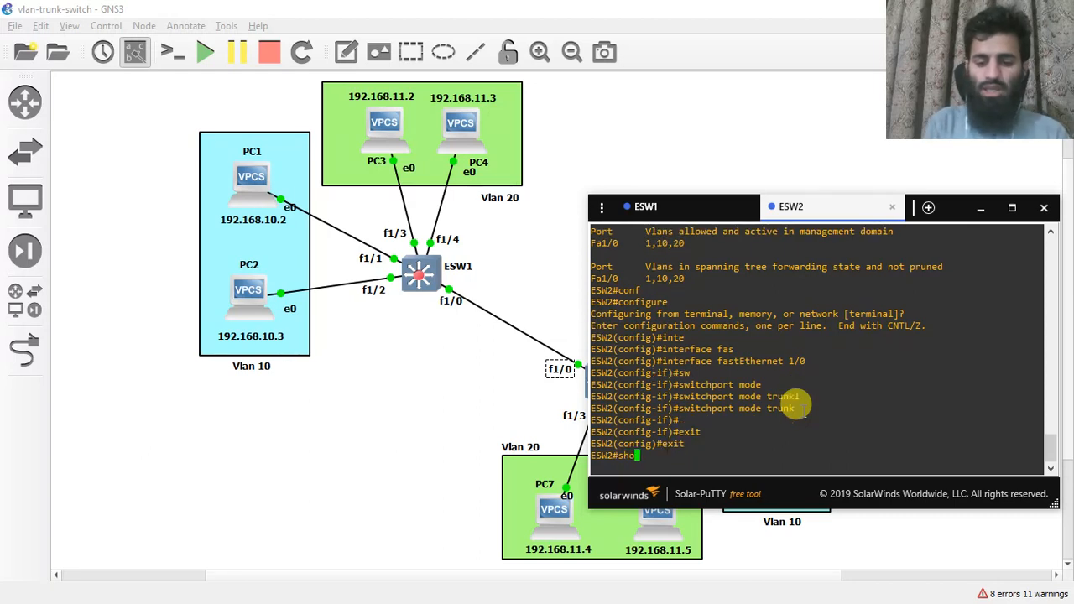
List ESW2's trunk interfaces with "show interfaces trunk"
key(Tab)
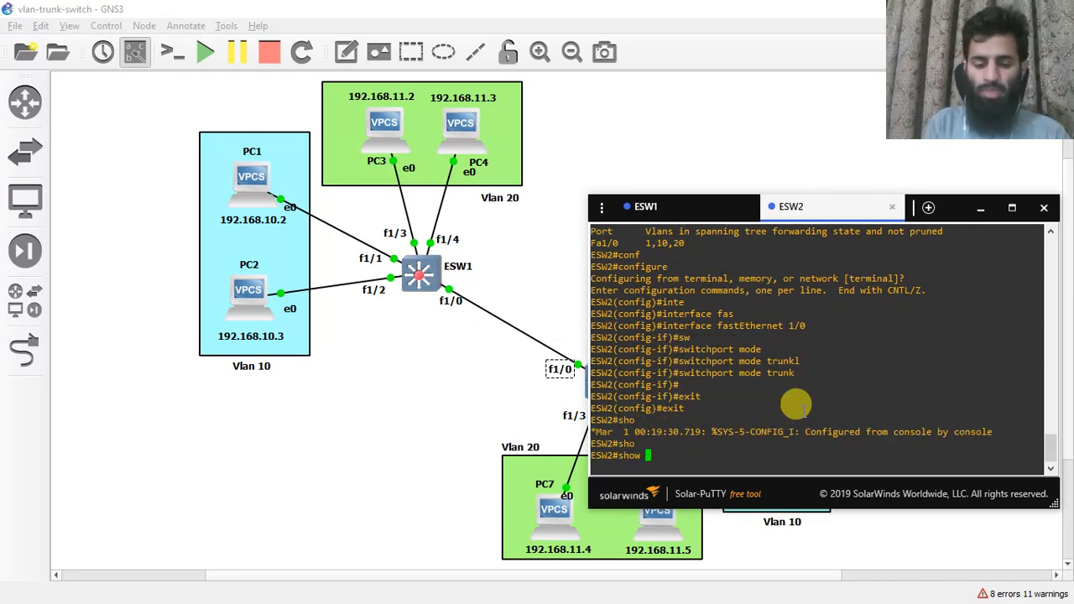
text(in)
key(Tab)
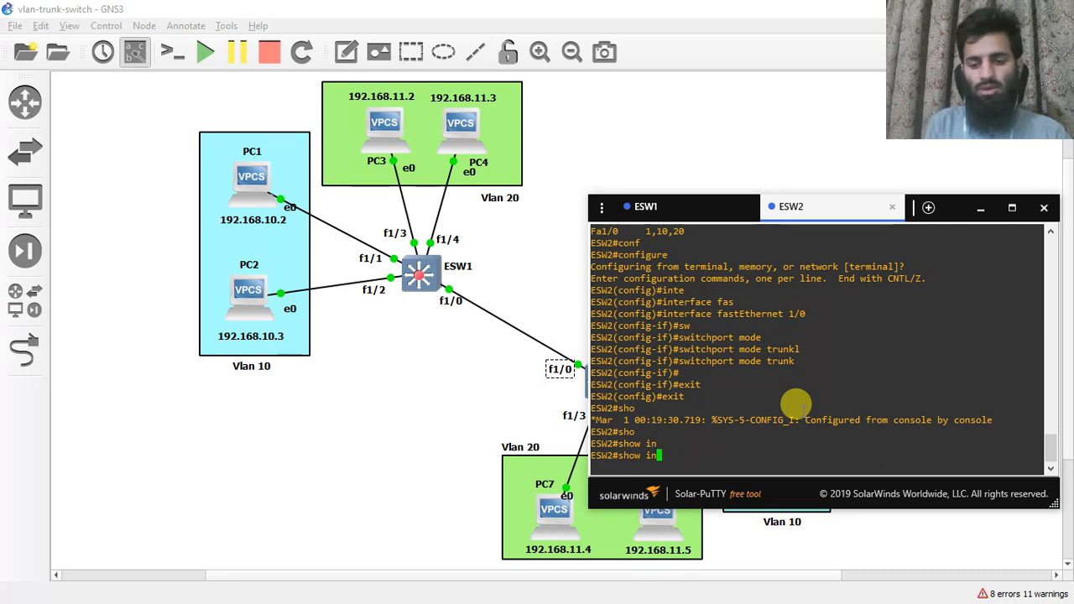
text(ter)
key(Tab)
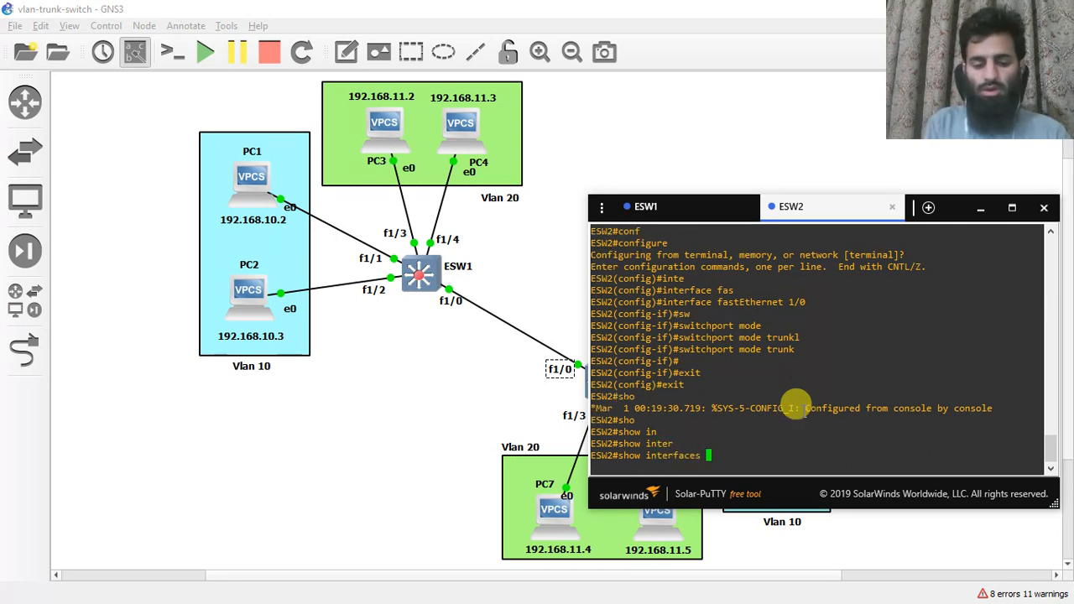
text(tr)
key(Tab)
key(Return)
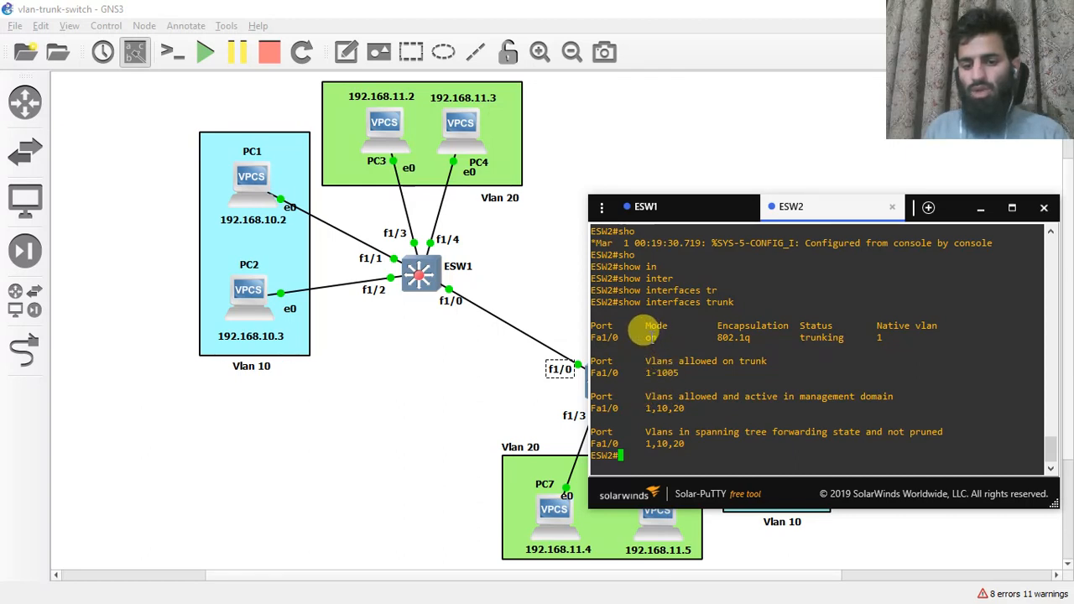
Examine the port, encapsulation, status and allowed active VLANs in ESW2's trunk listing
drag(597, 329, 590, 335)
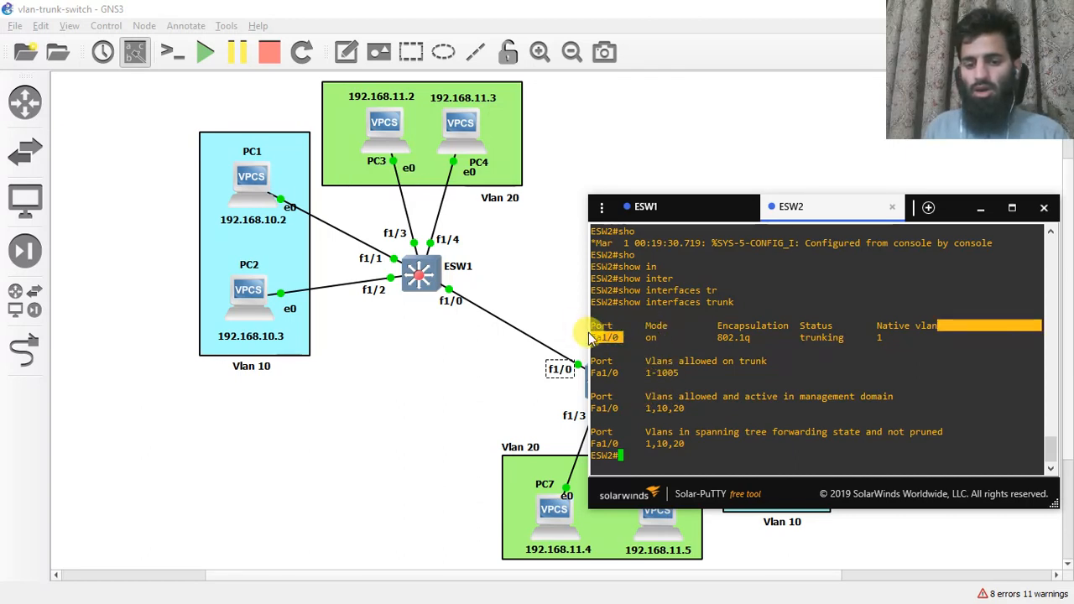
click(590, 336)
double_click(730, 337)
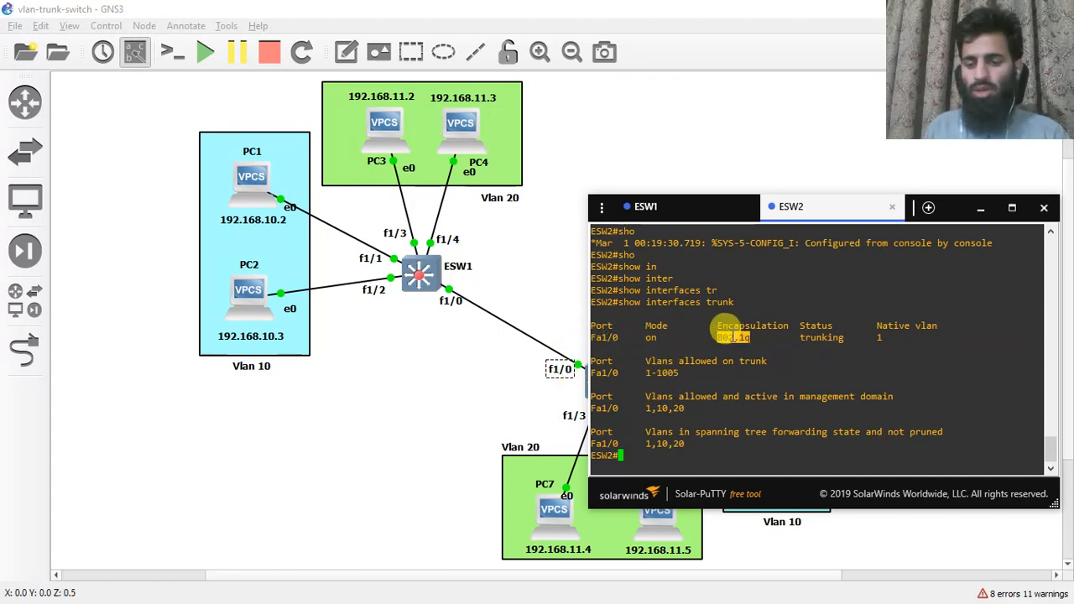
double_click(817, 338)
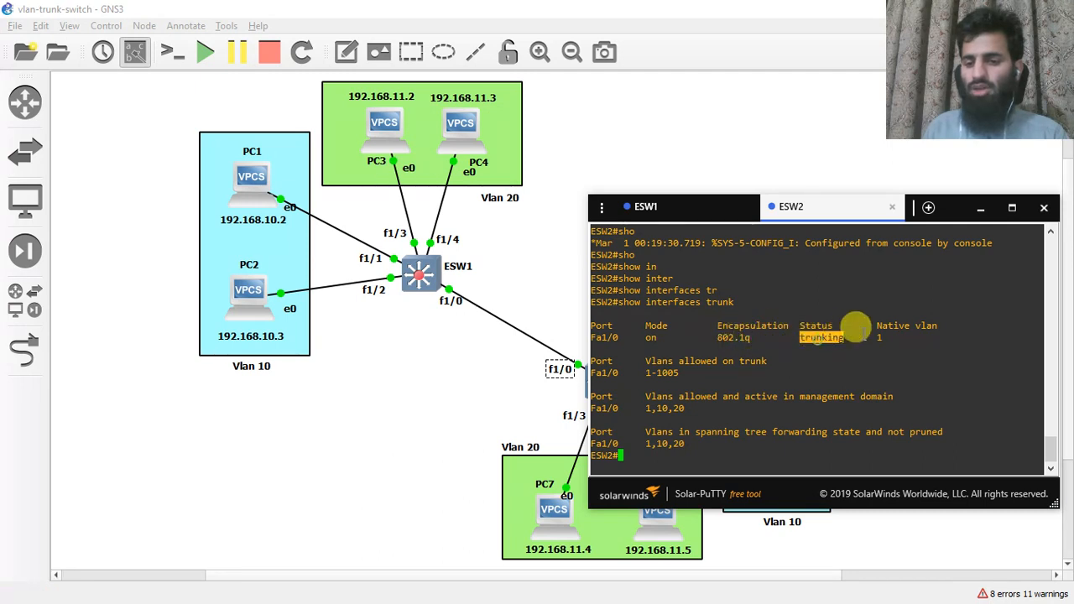
drag(687, 409, 648, 407)
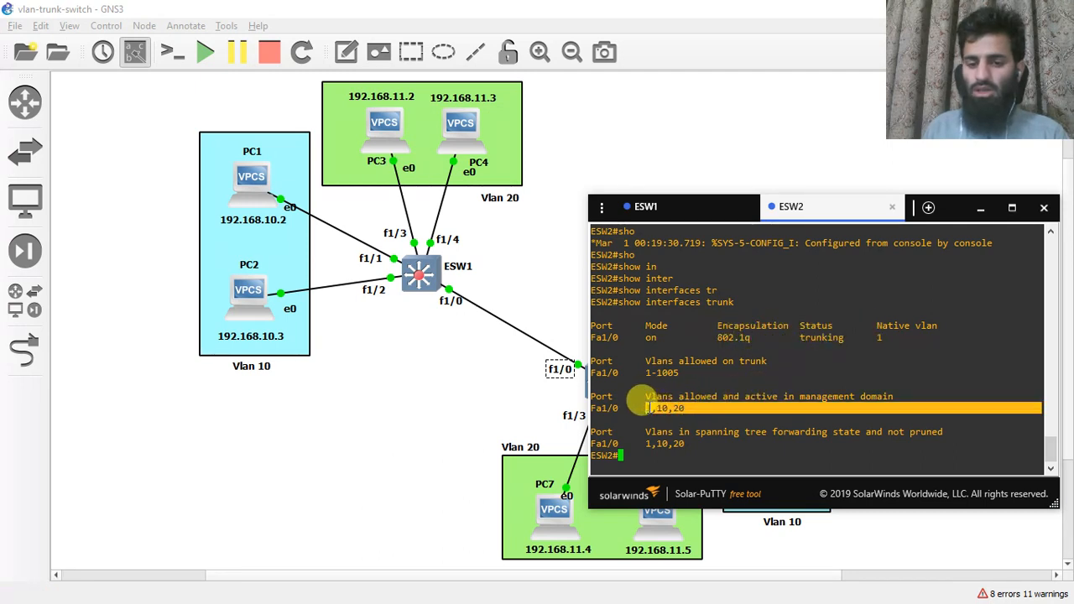
double_click(659, 396)
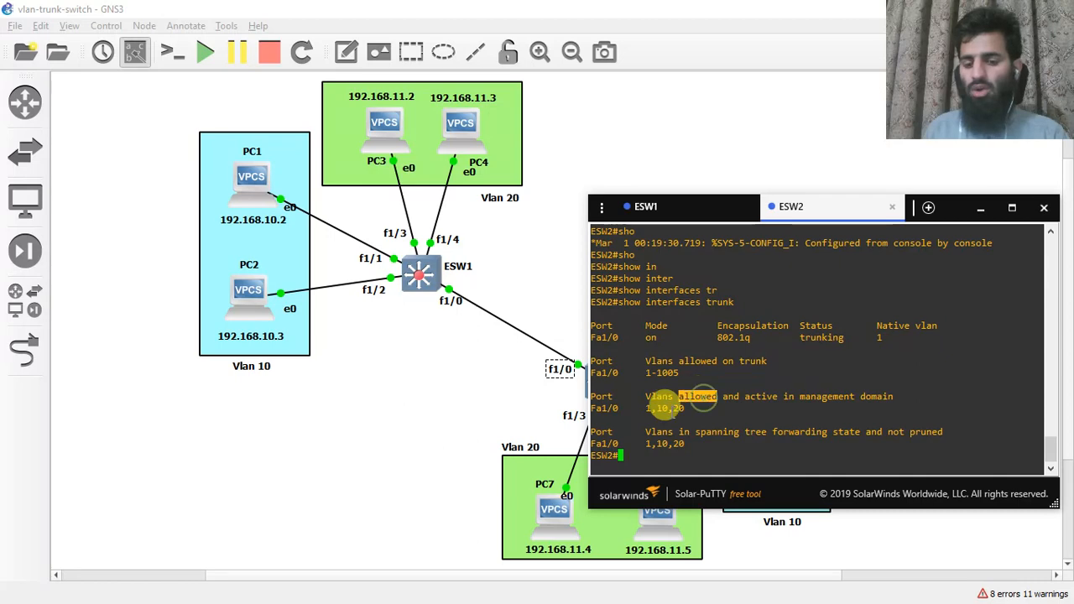
triple_click(662, 408)
scroll(661, 396, up, 3)
scroll(661, 395, down, 3)
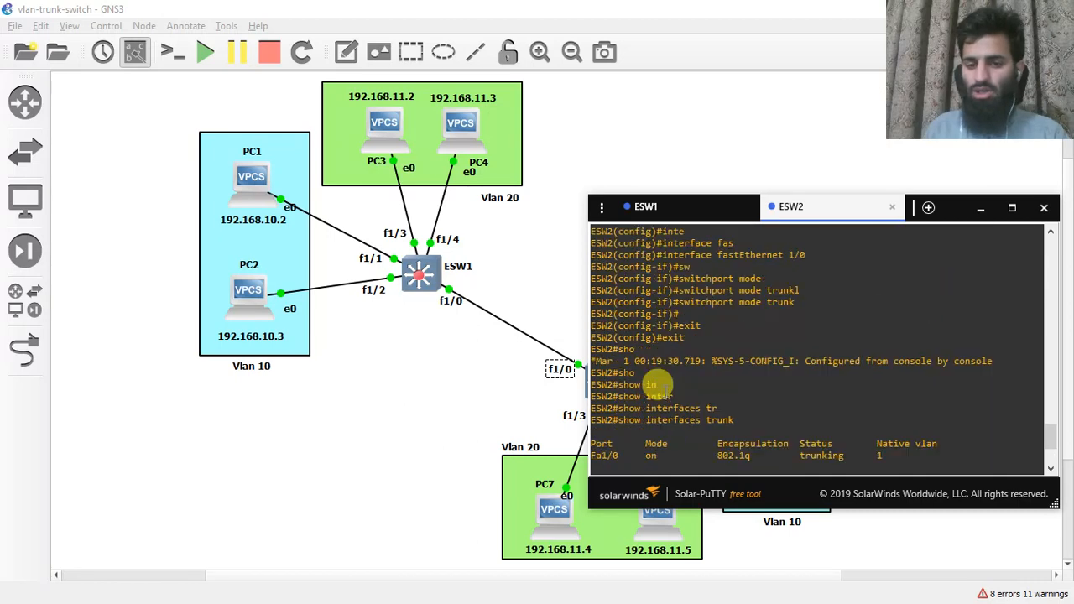
Switch to ESW1's console, run "show interfaces trunk" and check the VLANs allowed and active in the management domain
right_click(423, 267)
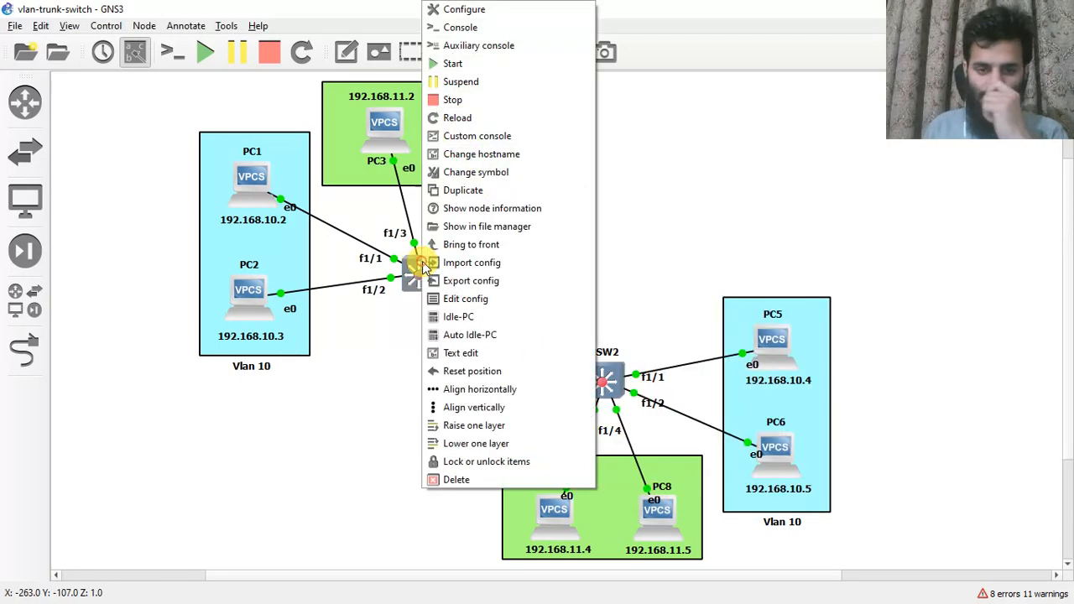
click(640, 283)
key(alt+Tab)
click(635, 208)
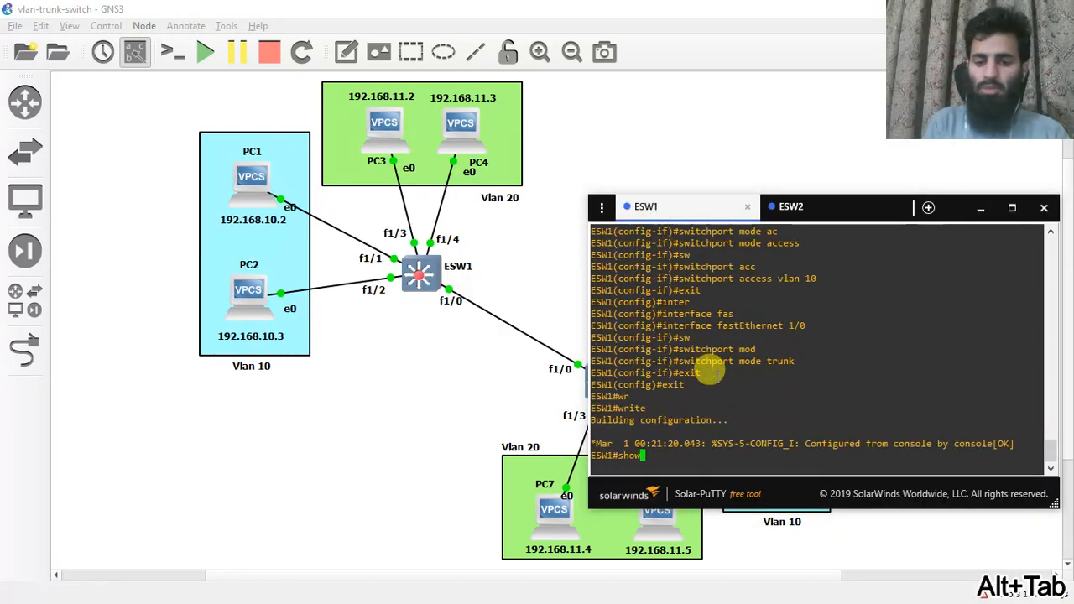
text(show)
key(Tab)
text(inter)
key(Tab)
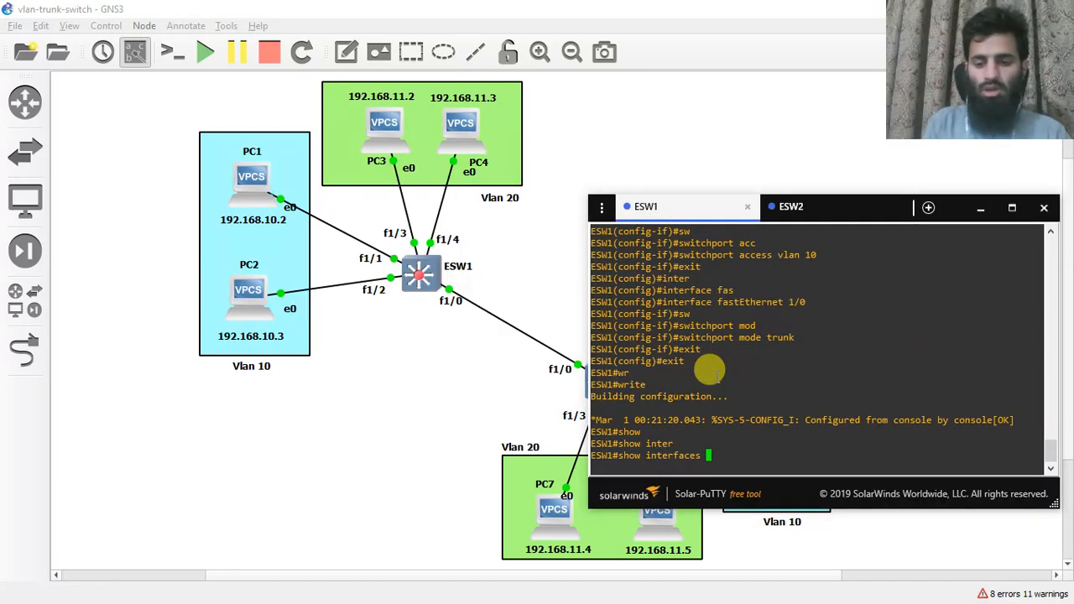
text(tr)
key(Tab)
key(Return)
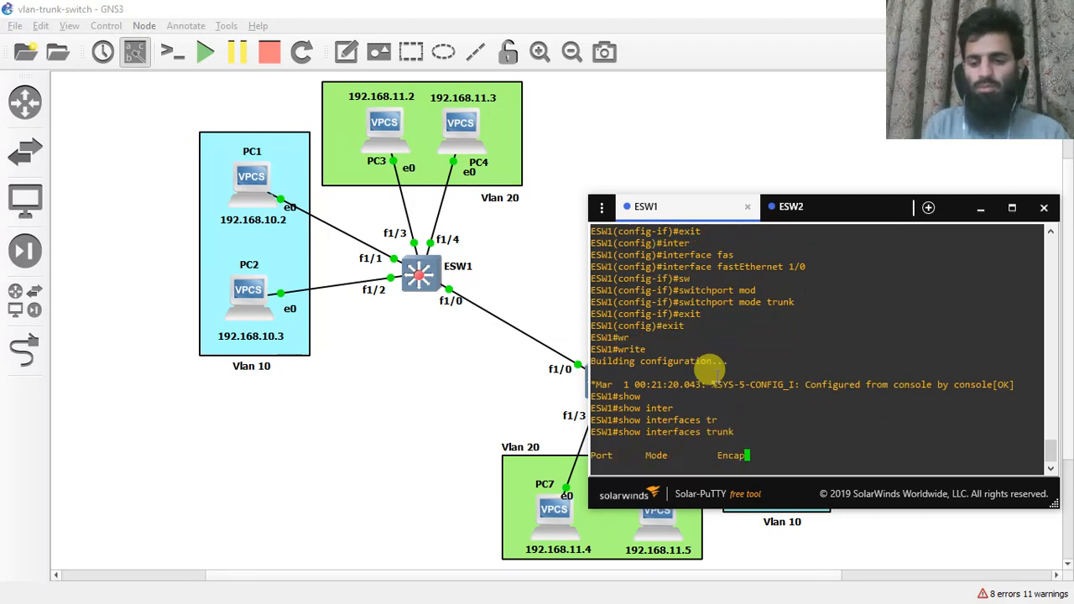
click(676, 407)
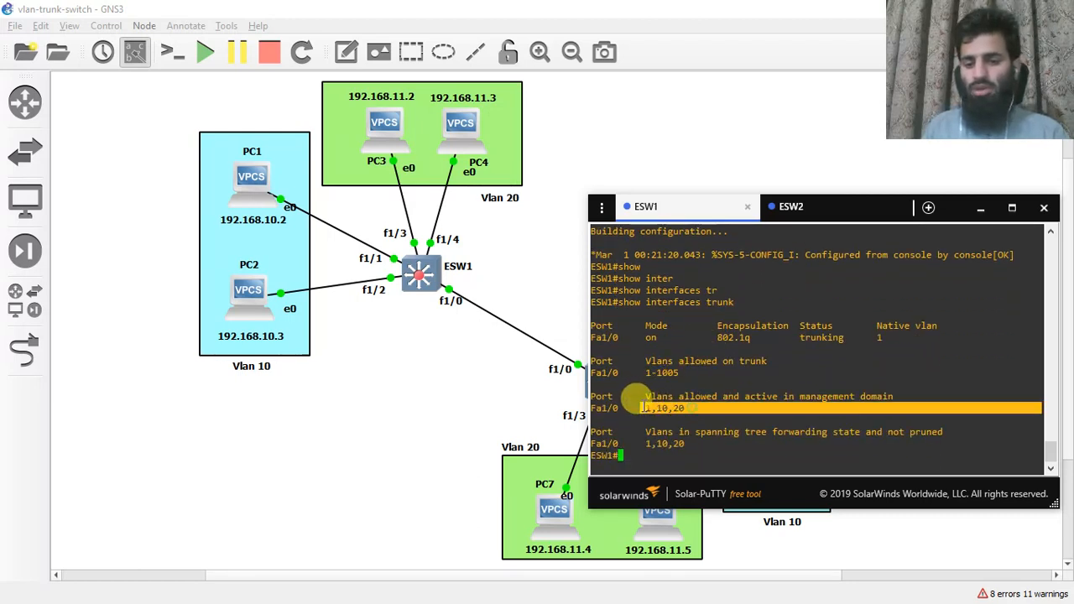
text(s)
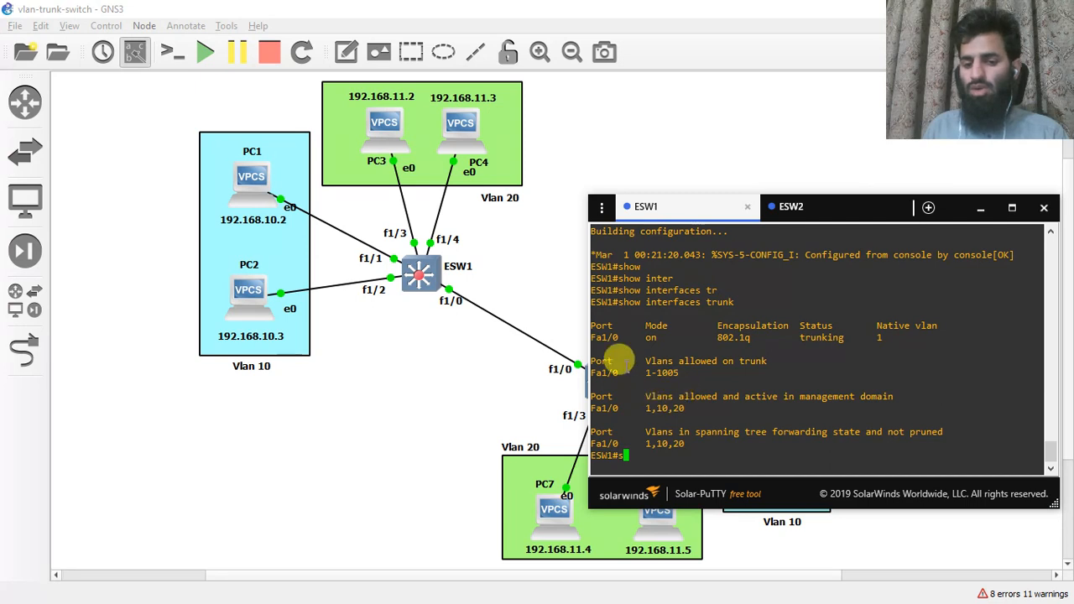
Open PC3's console and ping PC7 at the labelled address with "ping 192.168.11.4"
click(377, 130)
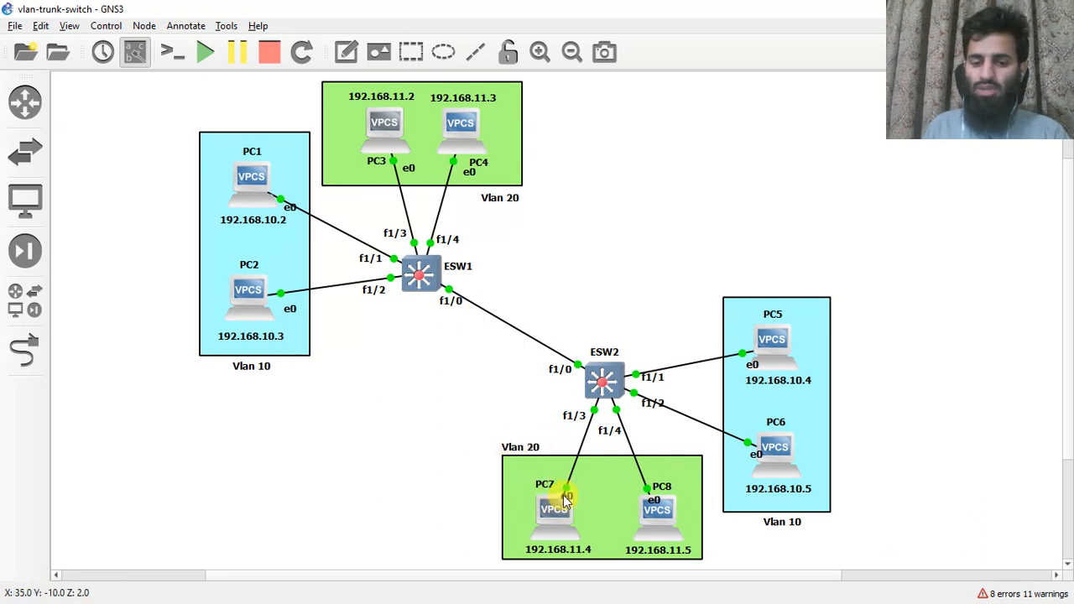
mouse_move(564, 507)
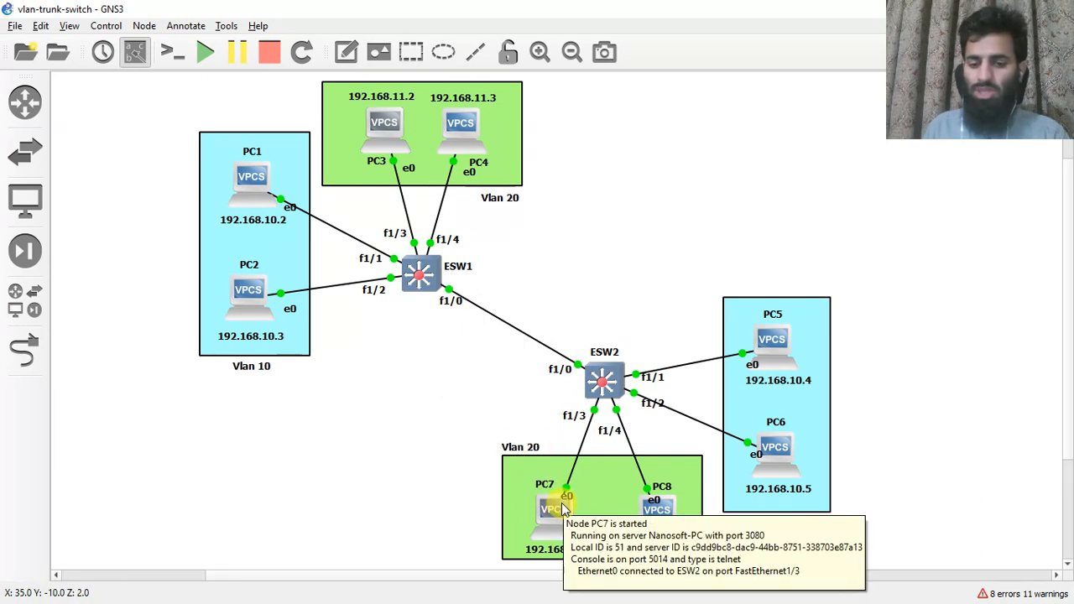
right_click(376, 124)
click(432, 152)
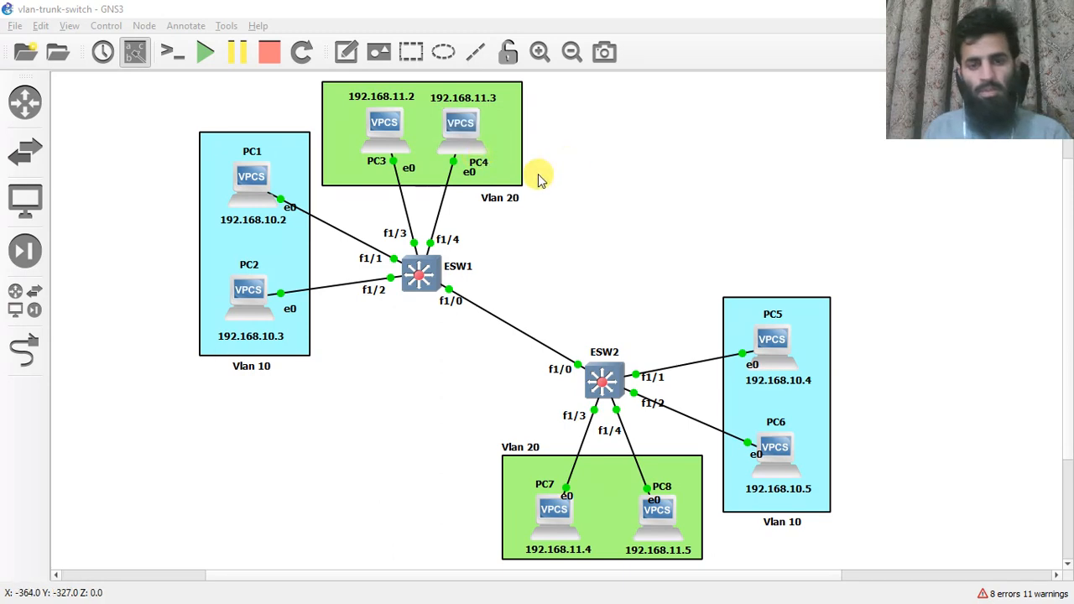
key(alt+Tab)
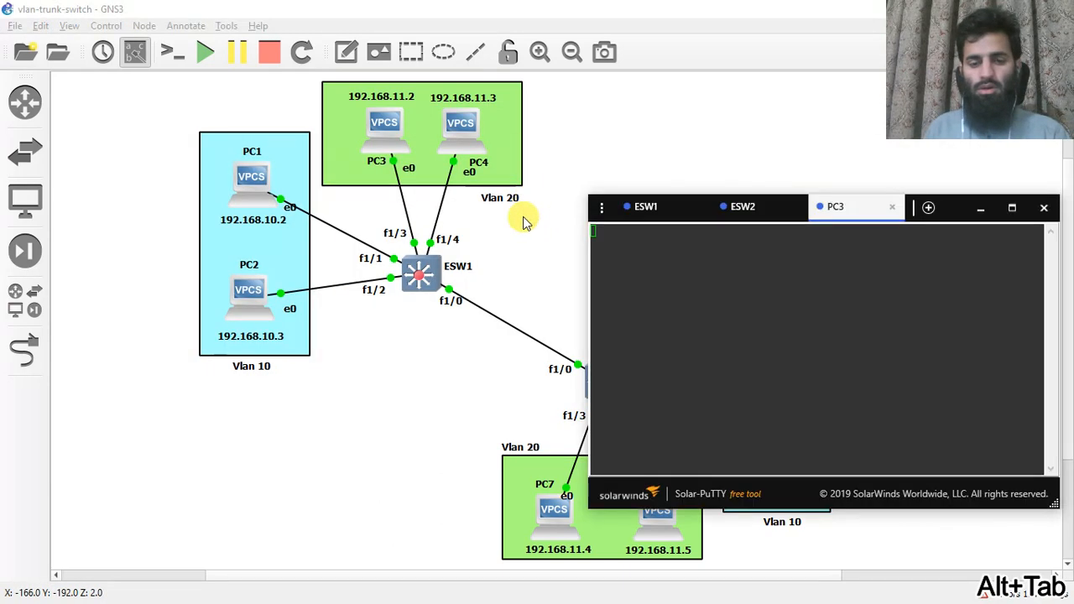
click(755, 272)
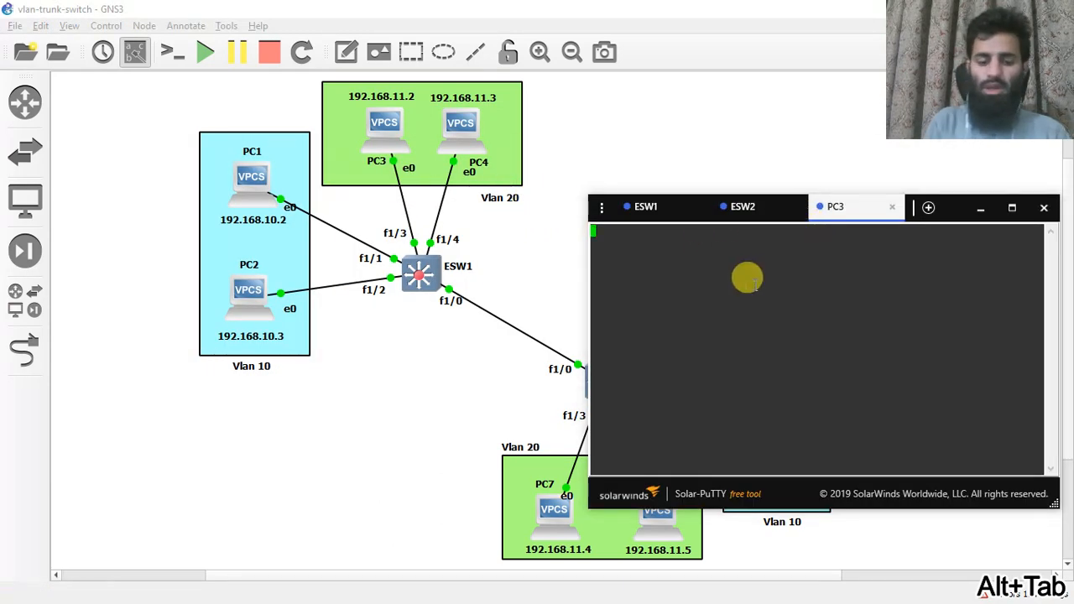
text(ping )
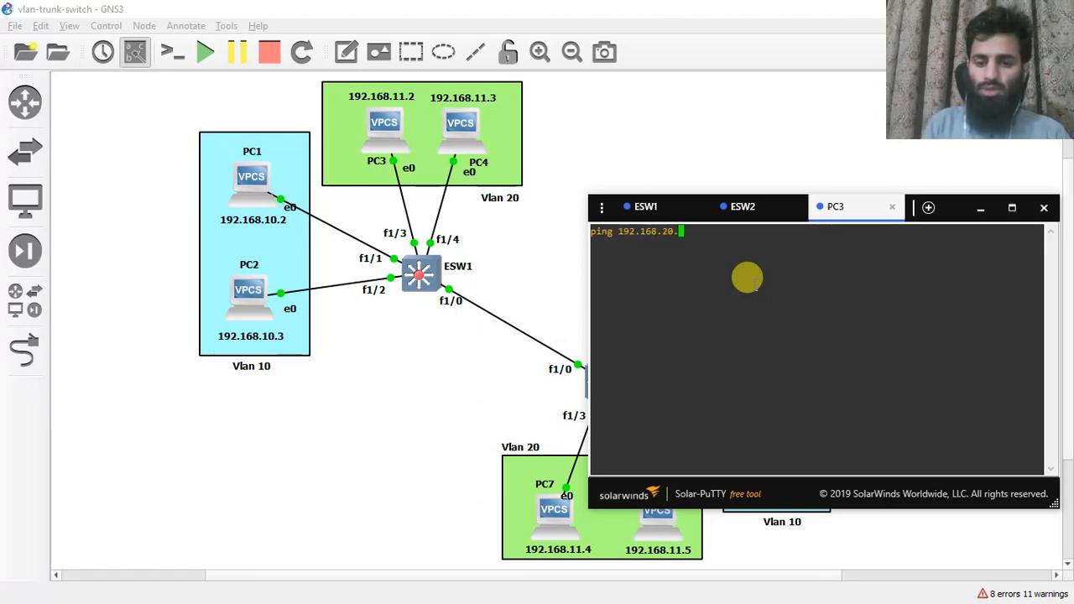
text(192.168.)
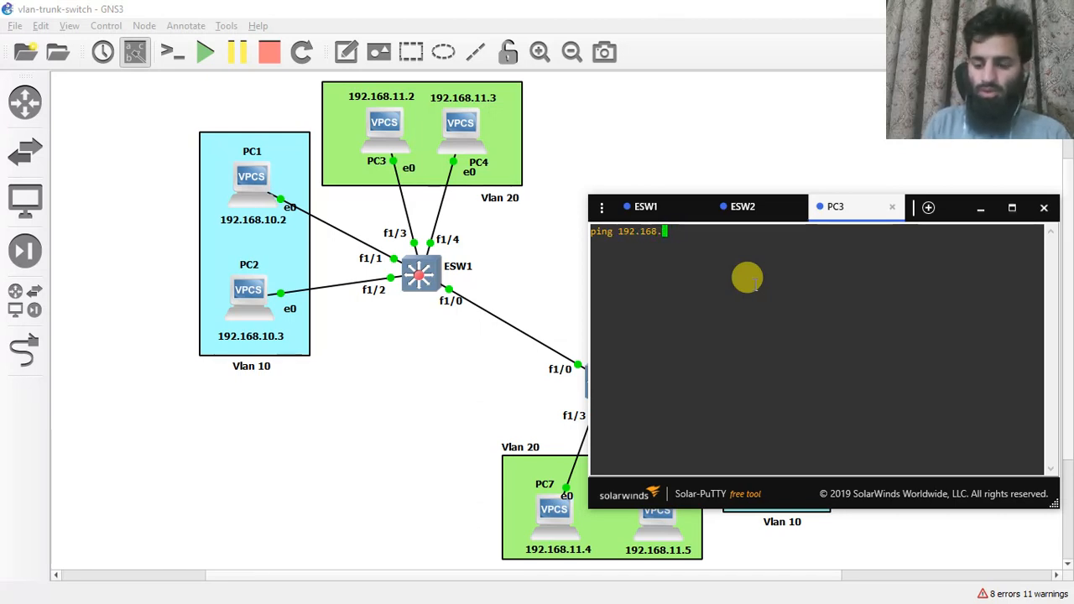
text(11.4)
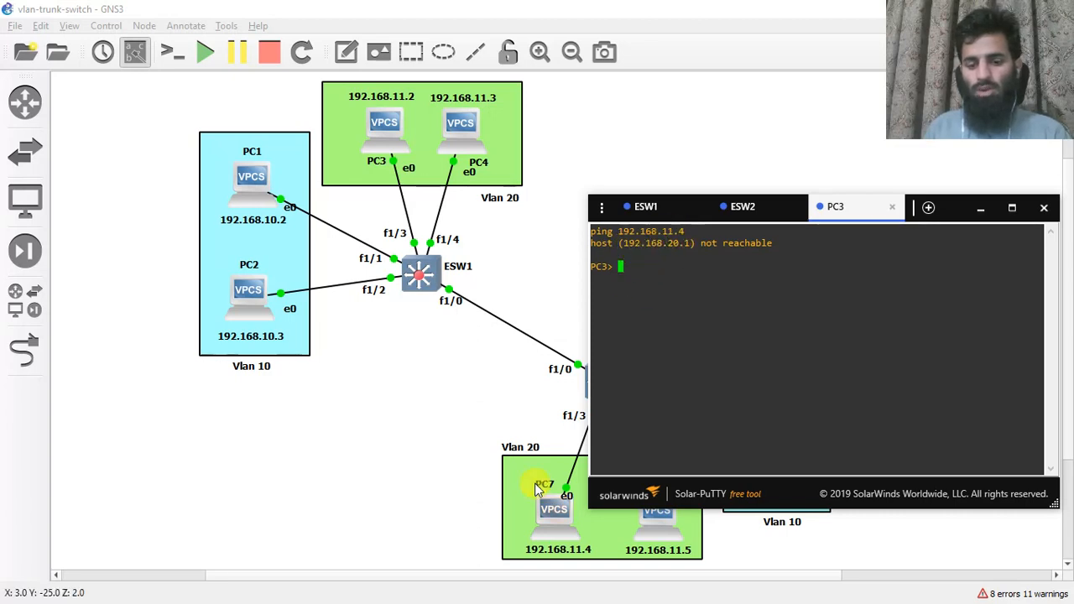
Open PC7's console and display its actual IP configuration with "show ip" to compare with its 192.168.11.4 label
double_click(590, 550)
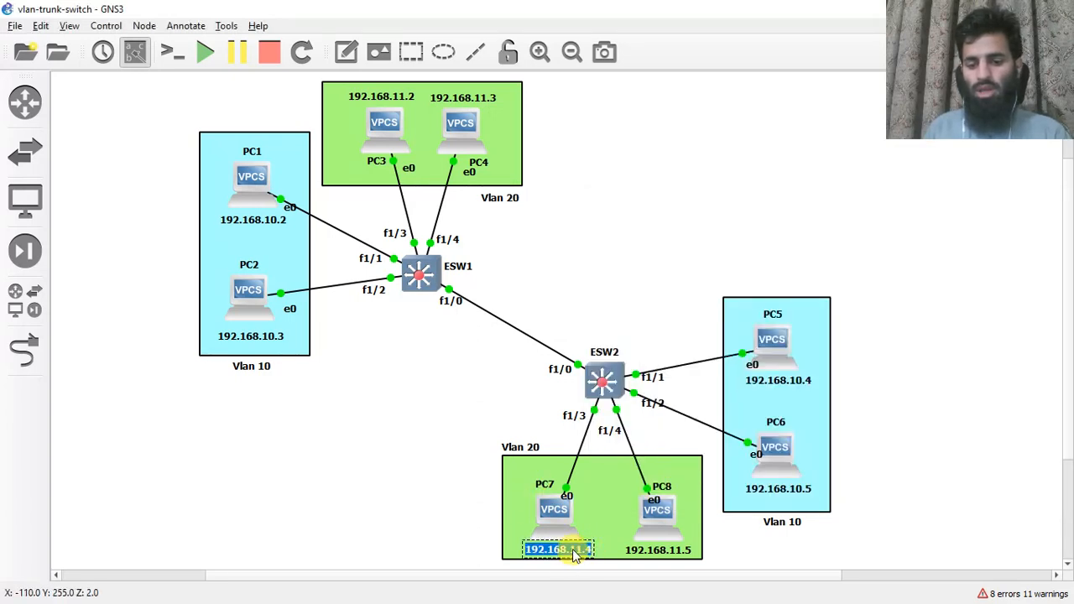
right_click(555, 510)
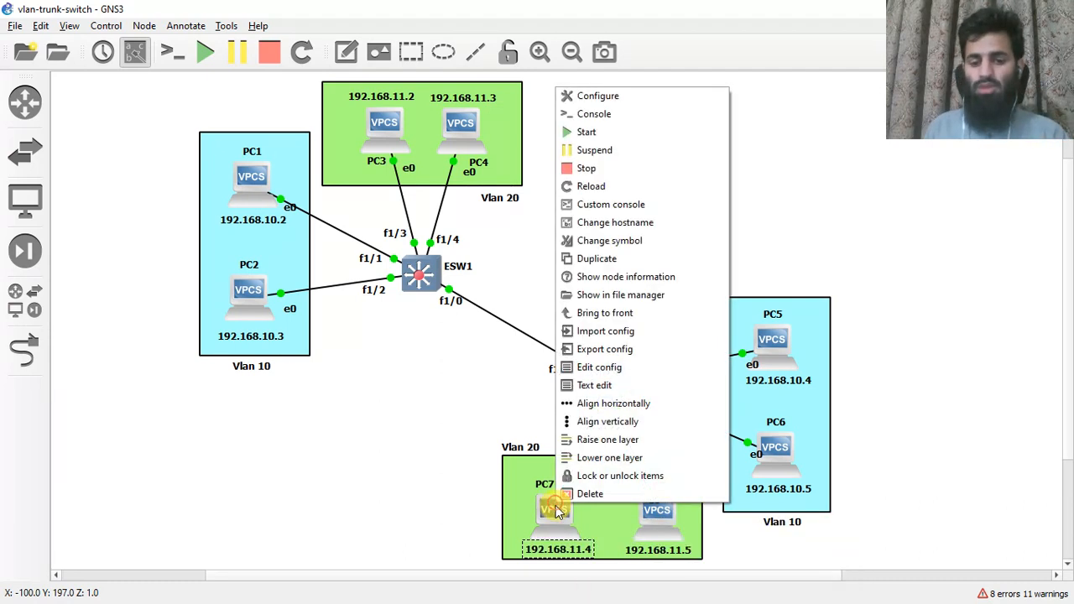
click(634, 114)
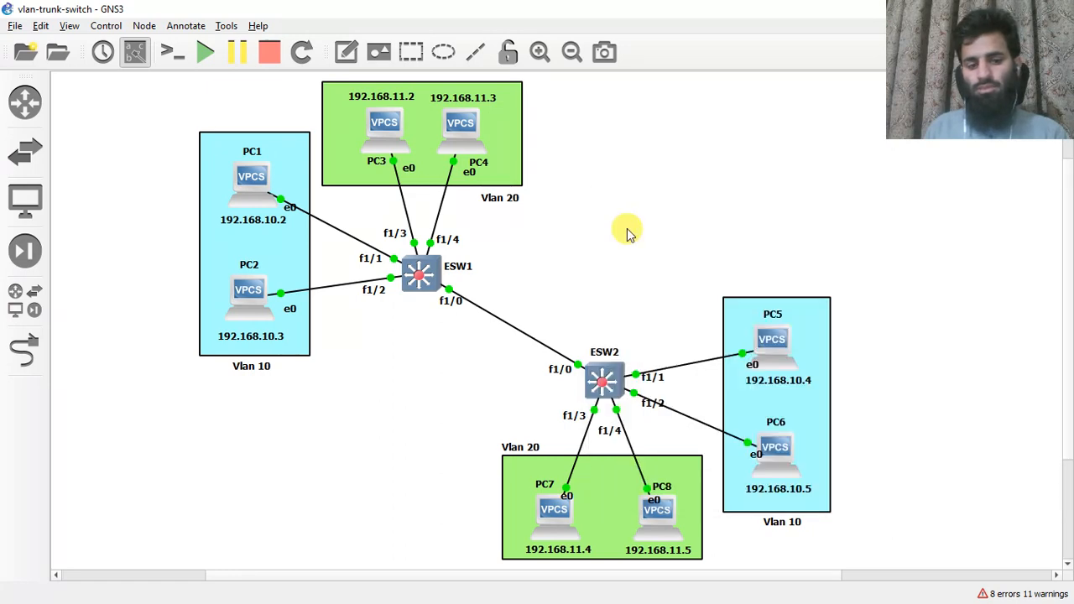
key(alt+Tab)
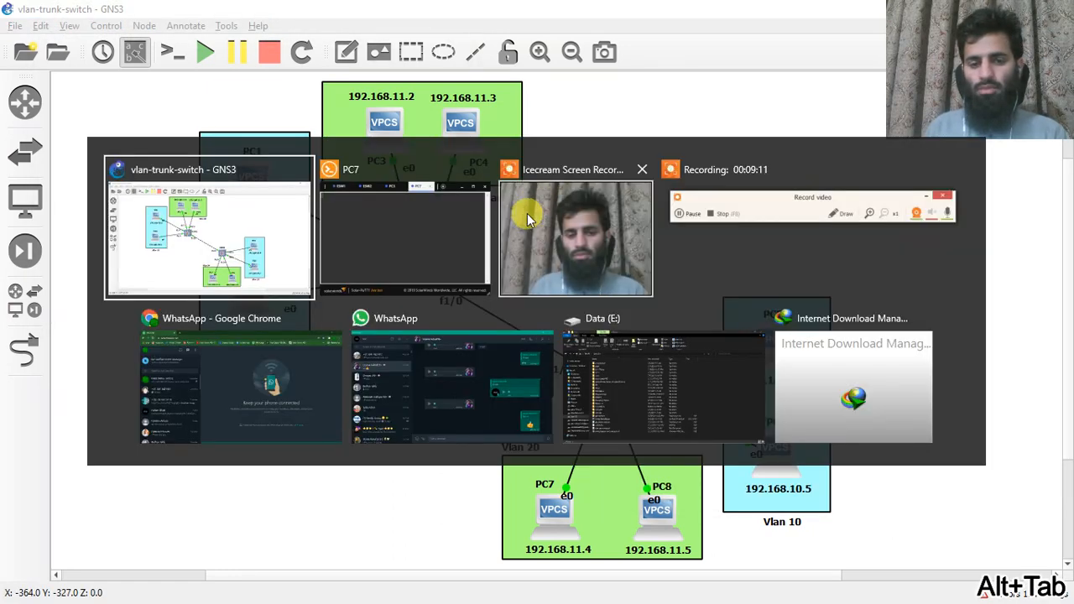
key(alt+Tab)
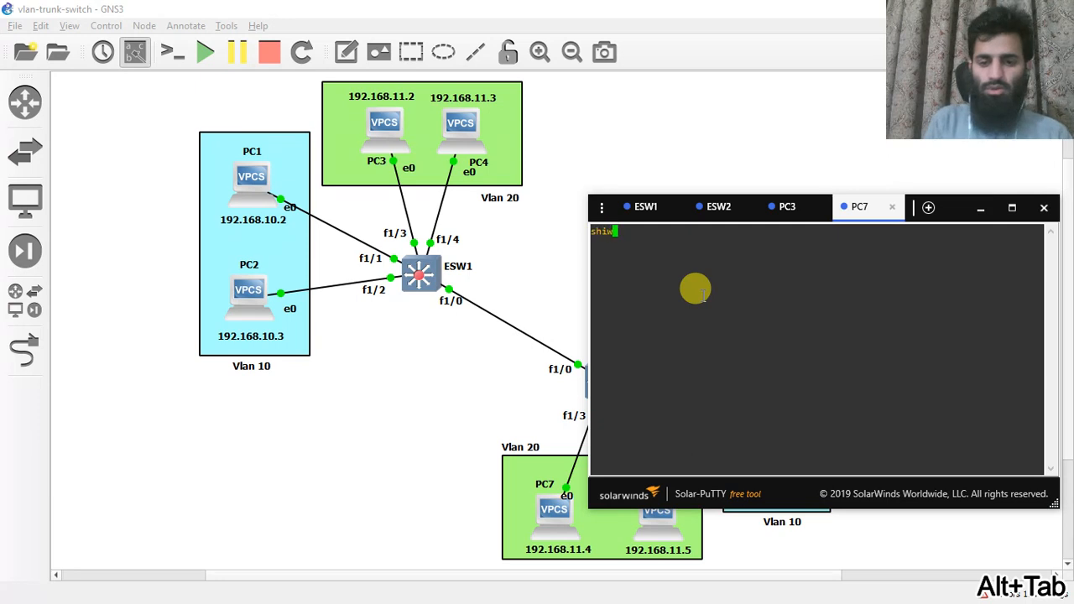
text(show i)
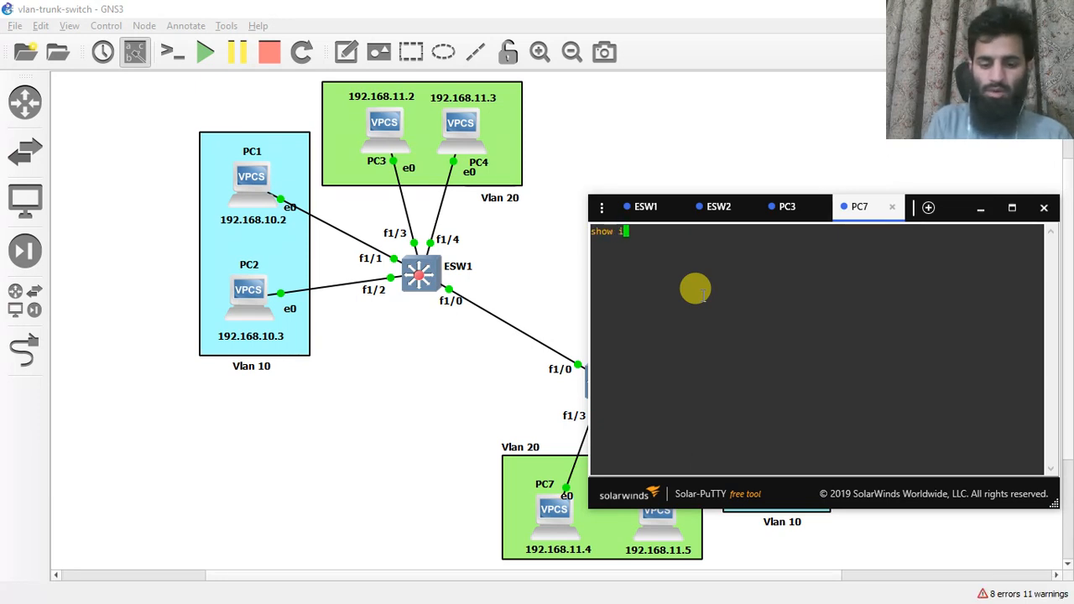
text(p)
key(Return)
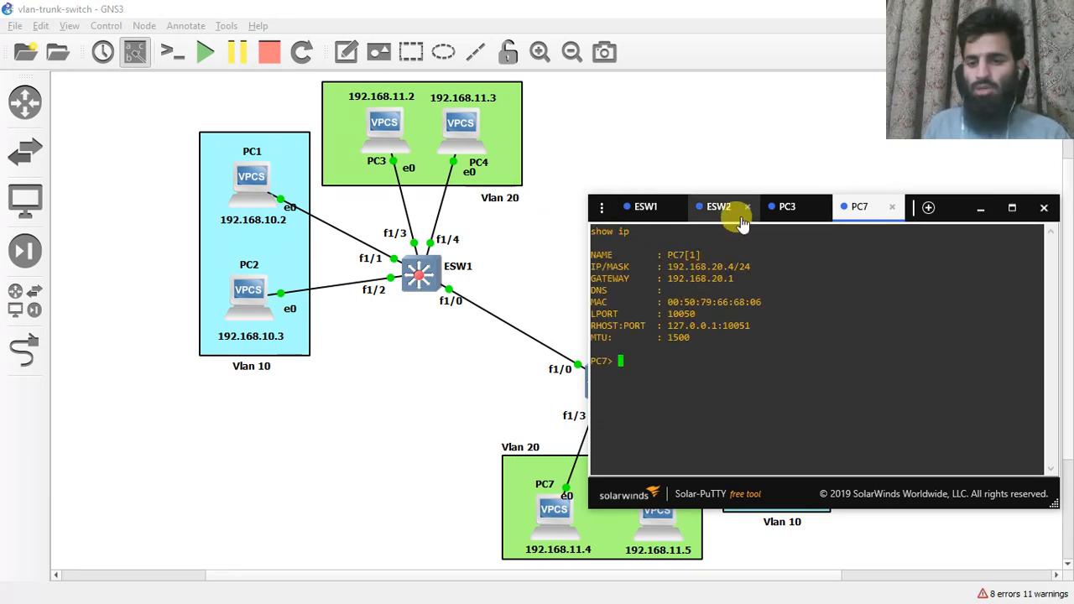
Return to PC3's console and ping PC7's configured address with "ping 192.168.20.4"
click(642, 206)
click(785, 207)
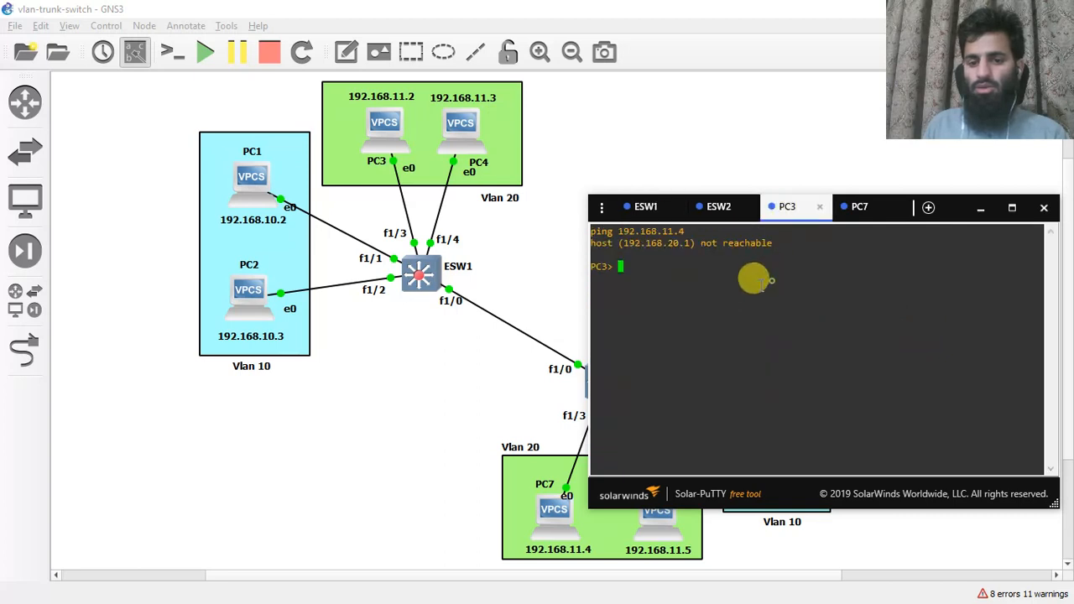
key(Up)
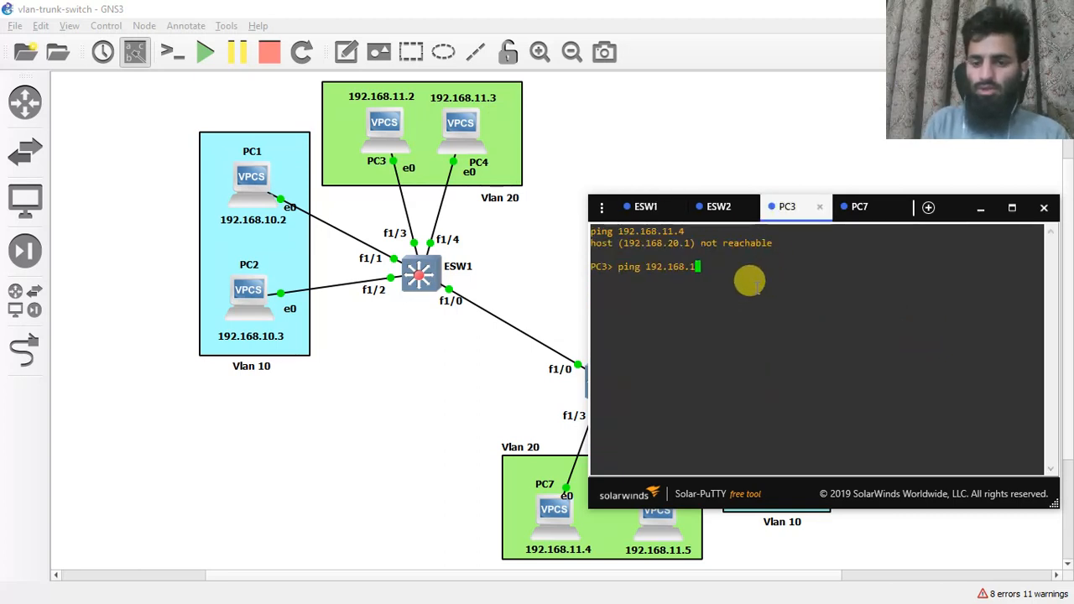
key(Return)
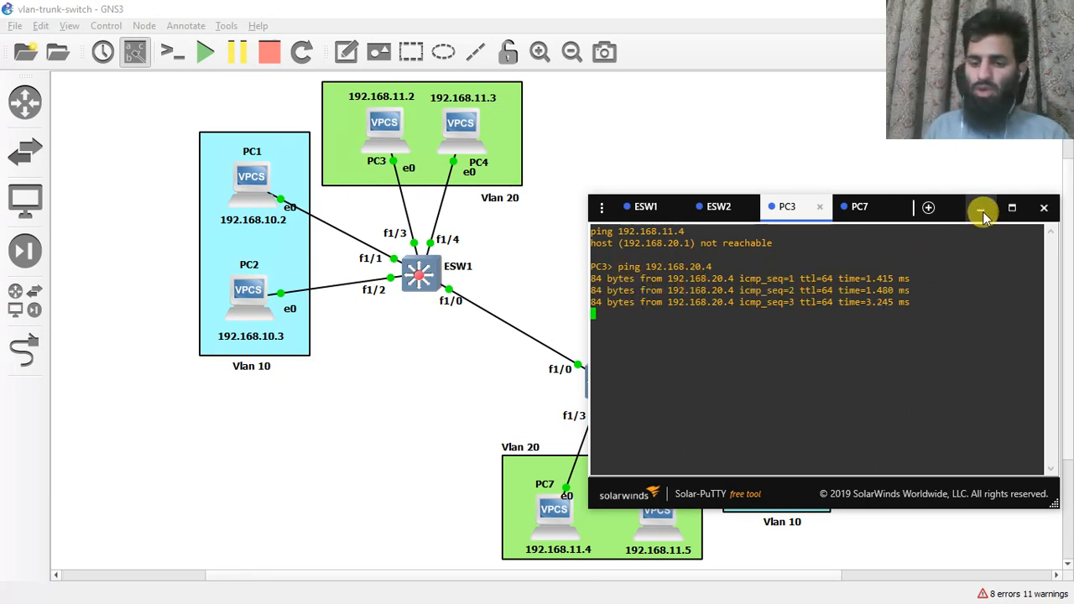
Correct PC7's address label in the topology to 192.168.20.4
double_click(569, 551)
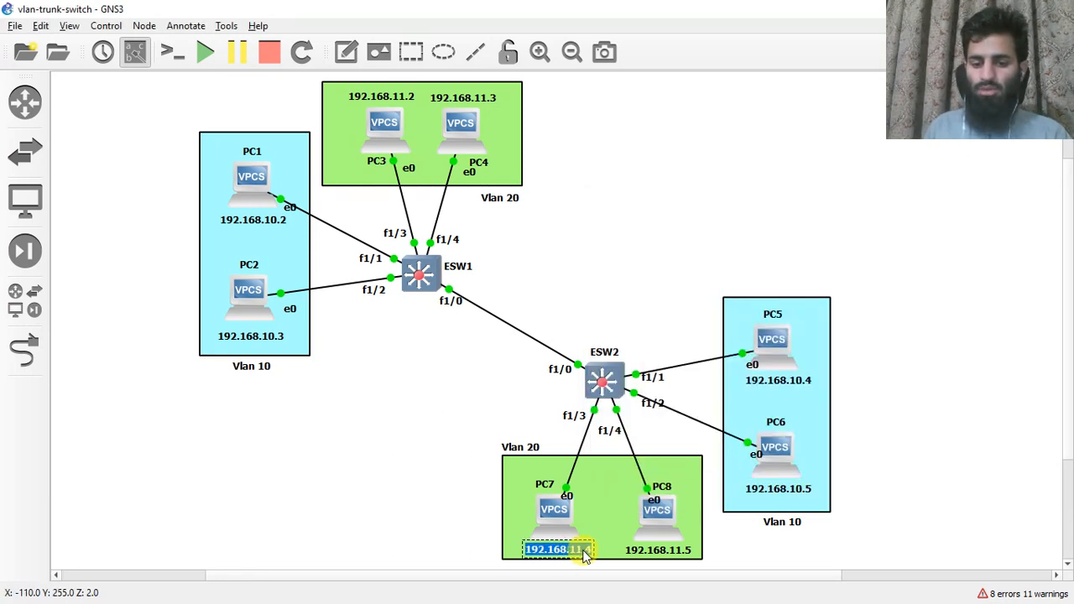
key(alt+Tab)
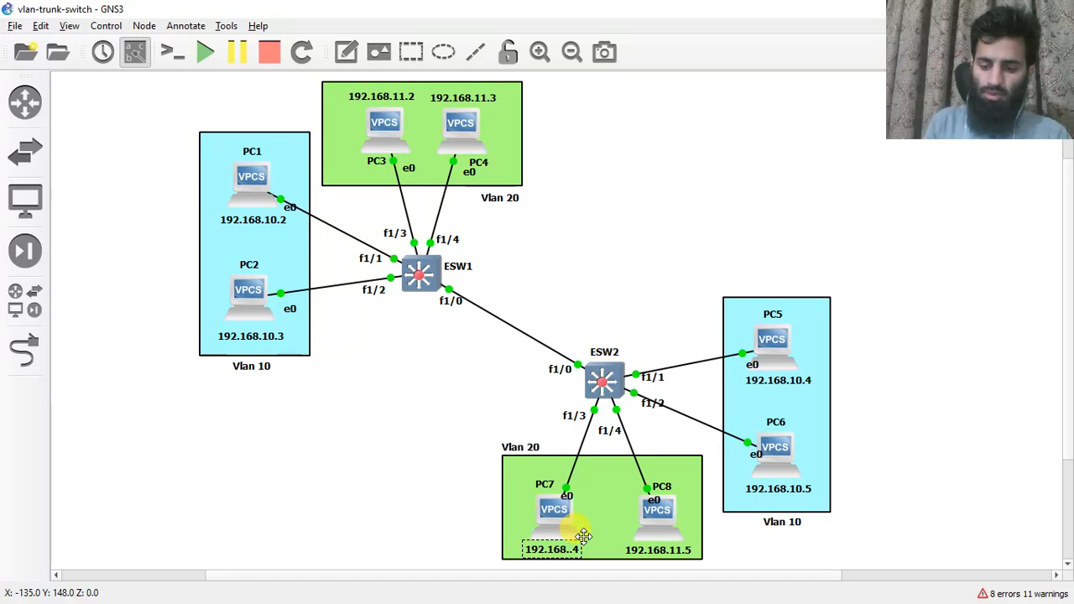
text(20)
click(480, 470)
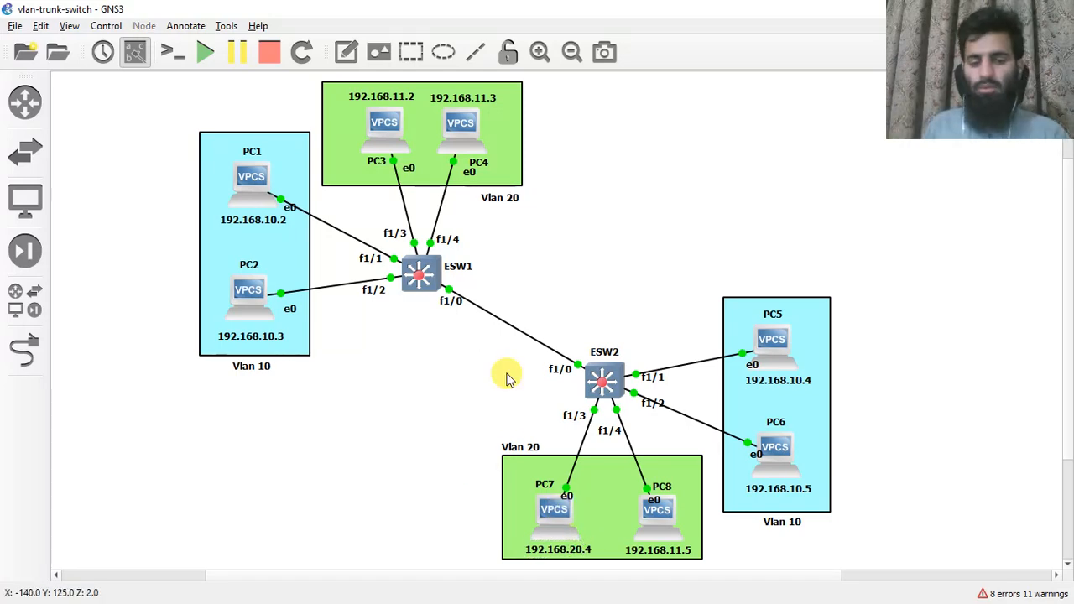
Switch back to PC3's console and display its IP configuration with "show ip"
key(alt+Tab)
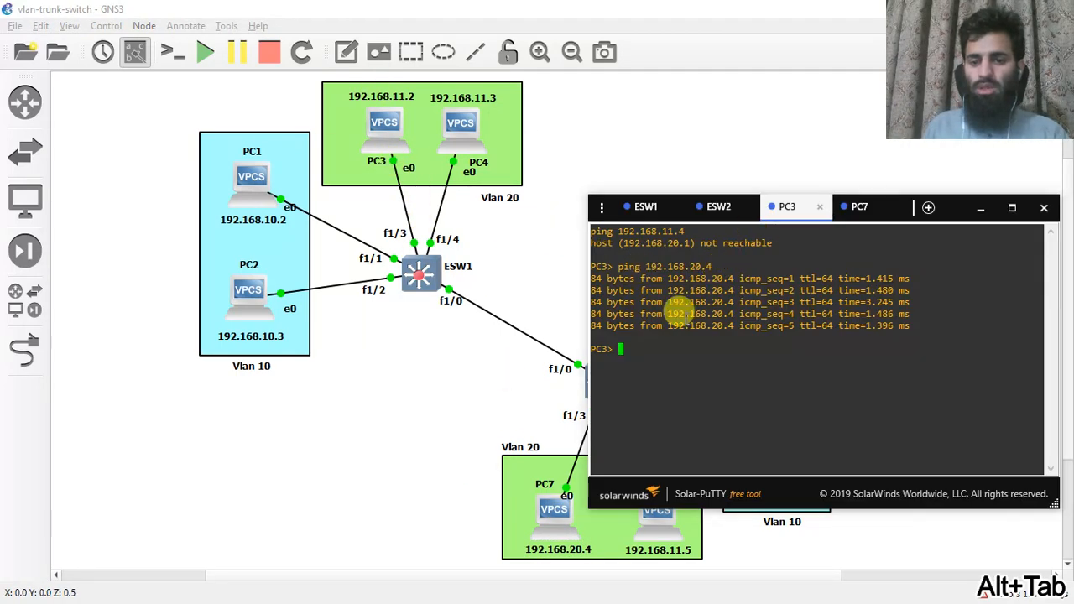
text(show)
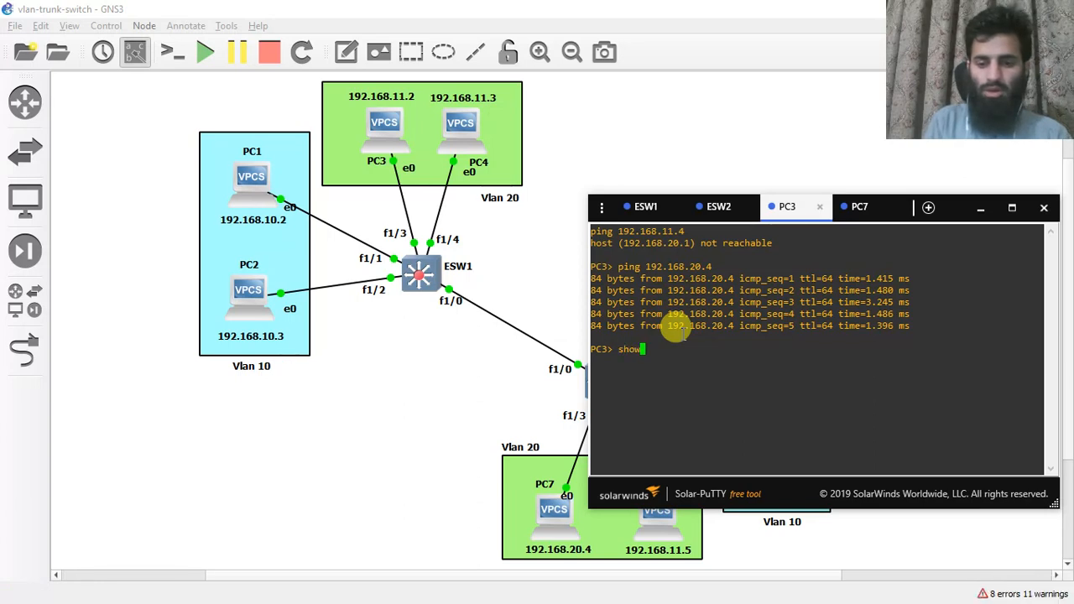
text( ip)
key(Return)
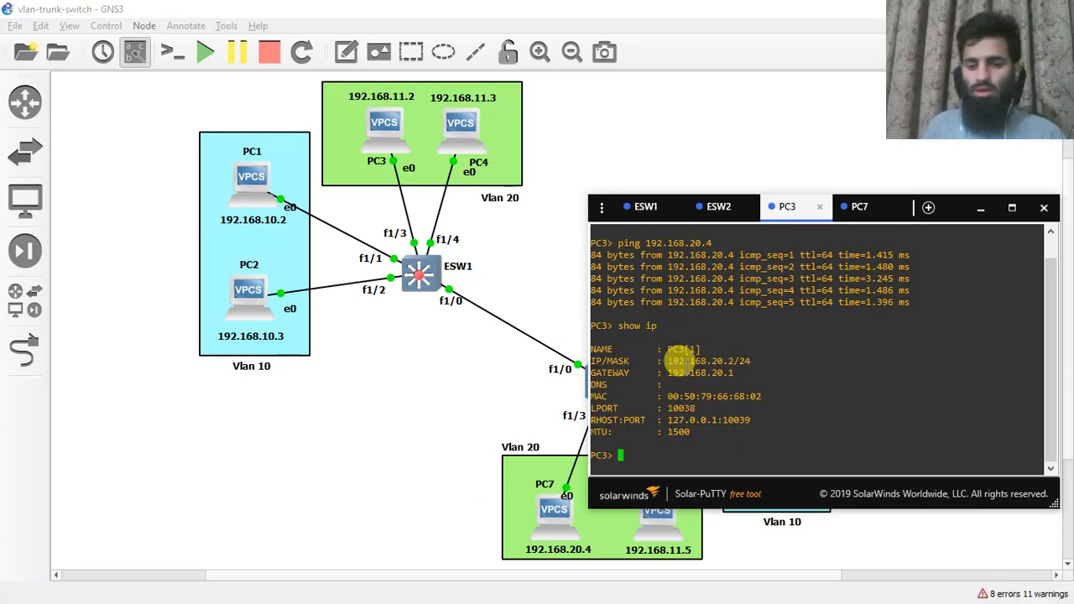
Correct the topology address labels of PC3, PC4 and PC8 to 192.168.20.2, 192.168.20.3 and 192.168.20.5
double_click(403, 98)
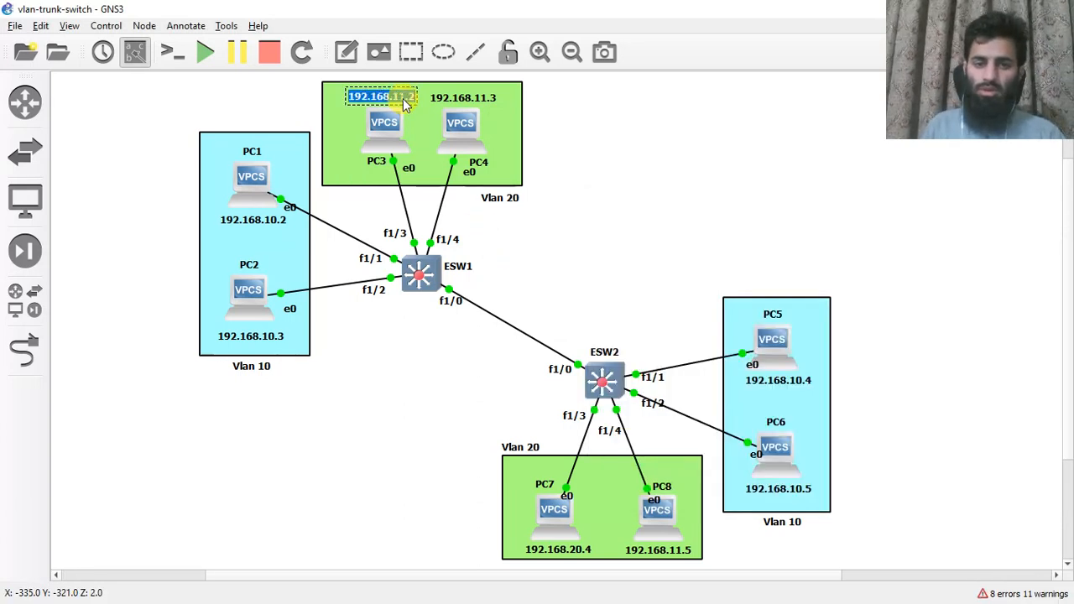
click(402, 103)
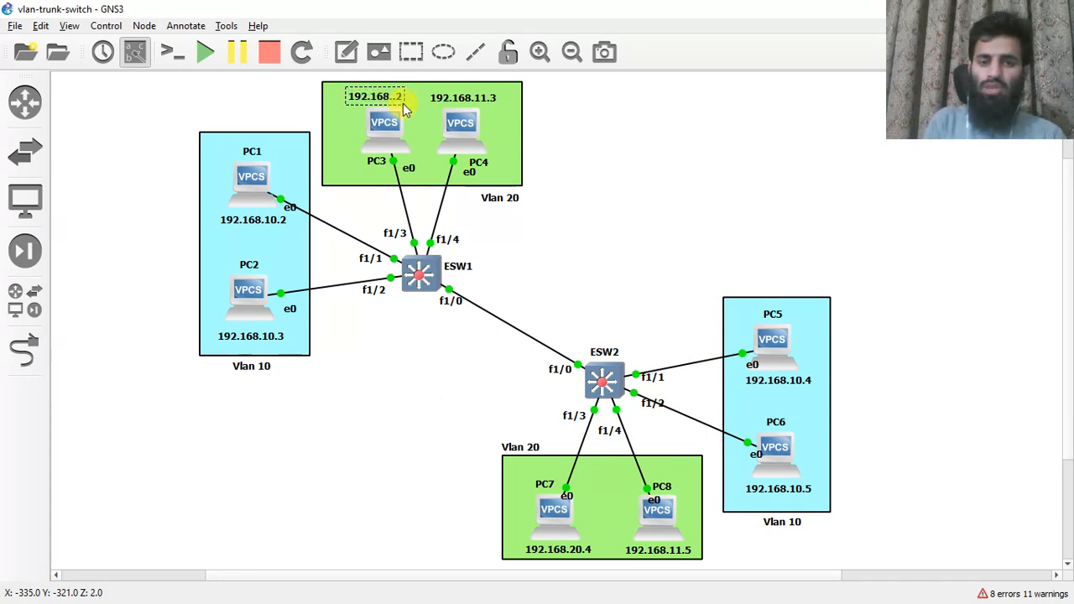
text(20)
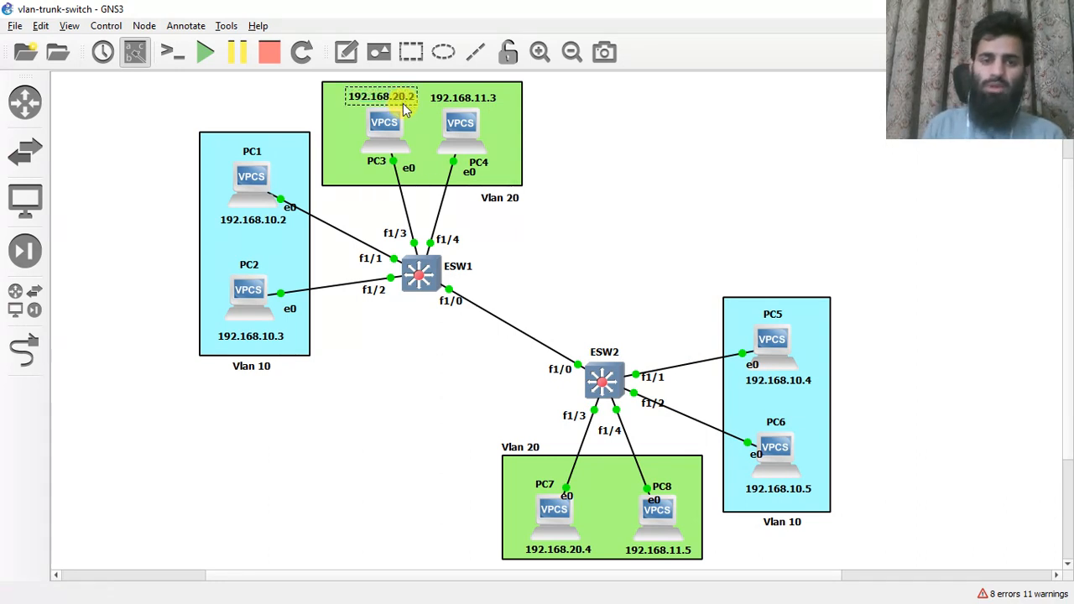
click(726, 193)
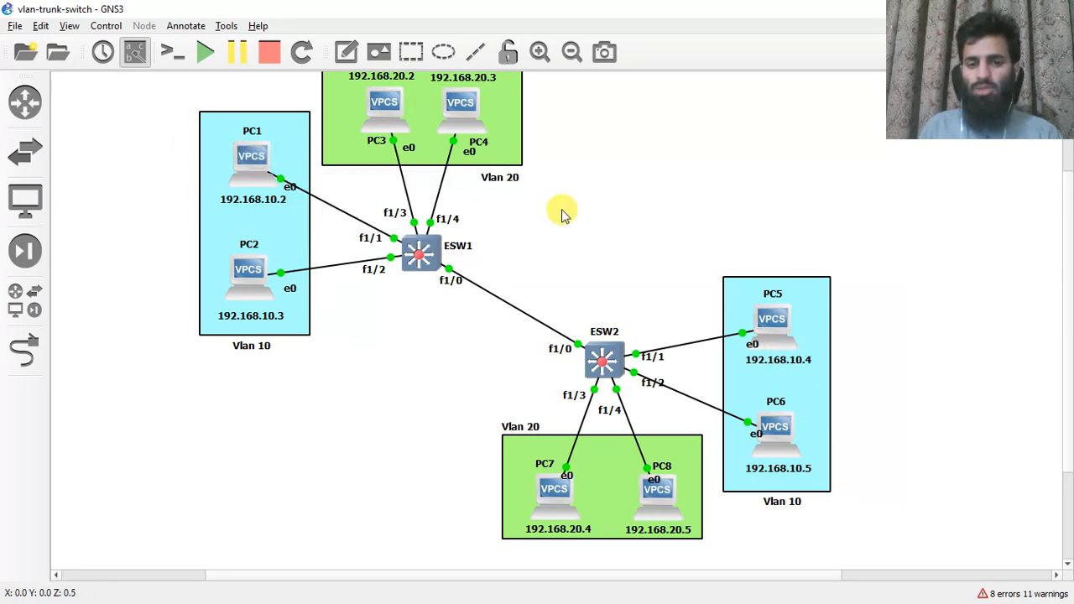
From PC3's console, test reachability of PC1 in VLAN 10 with "ping 192.168.10.2"
scroll(545, 222, up, 1)
scroll(532, 223, down, 1)
key(alt+Tab)
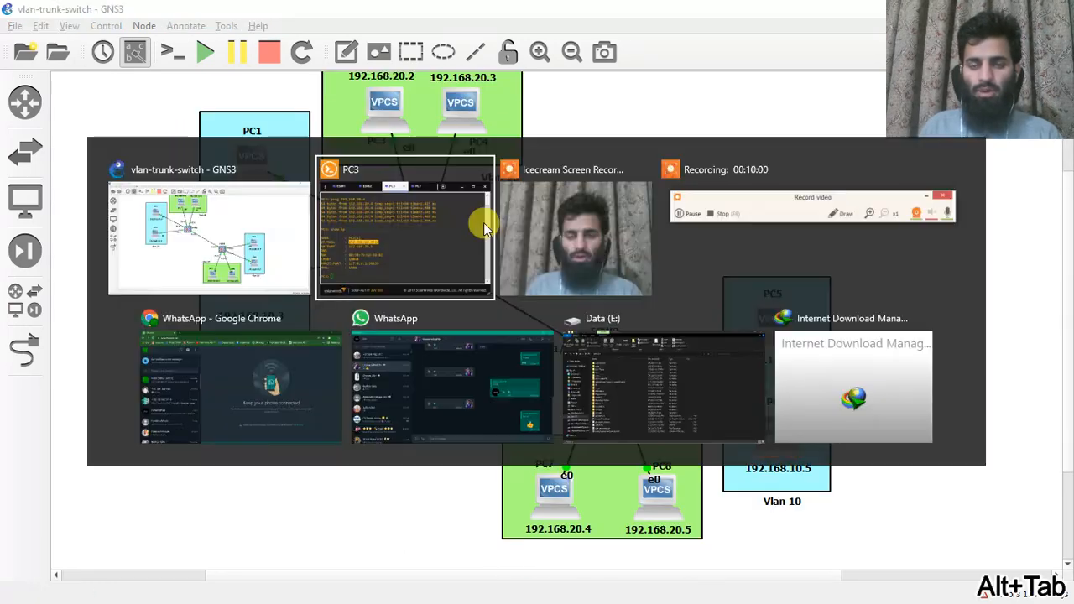
click(738, 419)
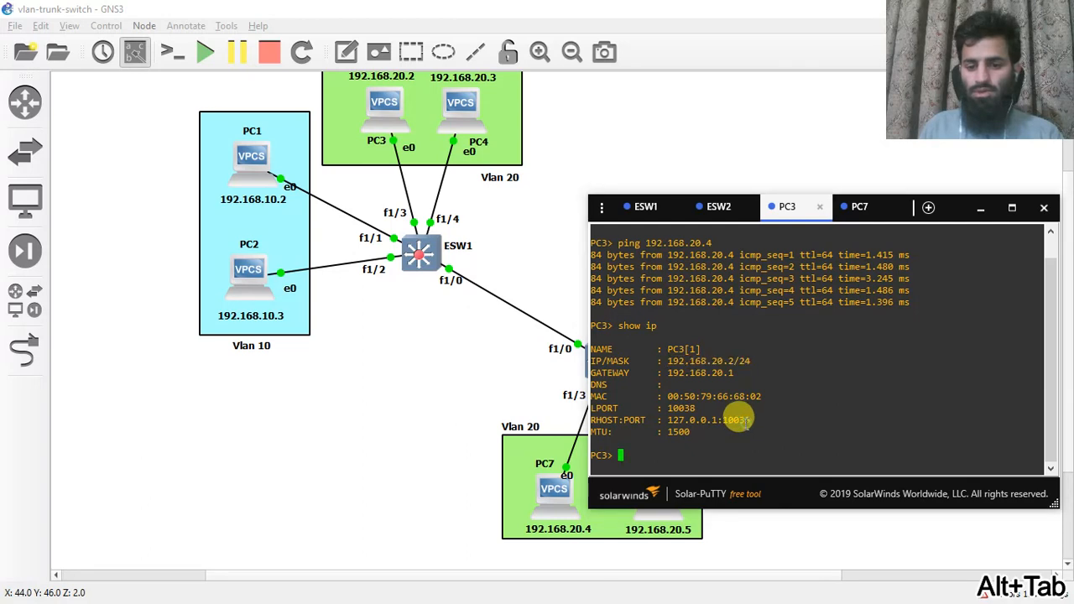
text(ping 192.168.10.2)
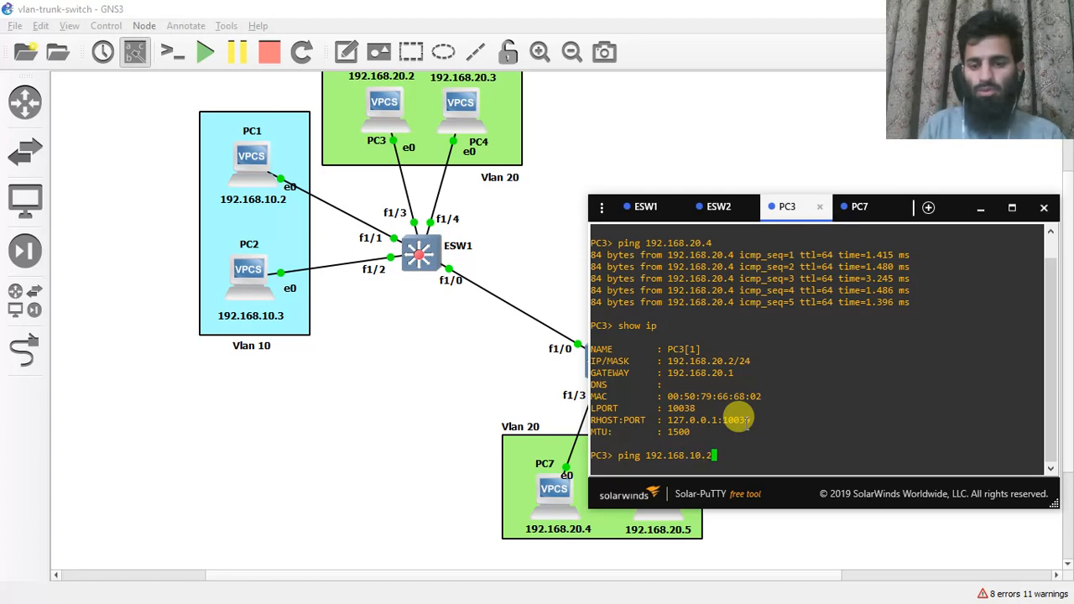
key(Return)
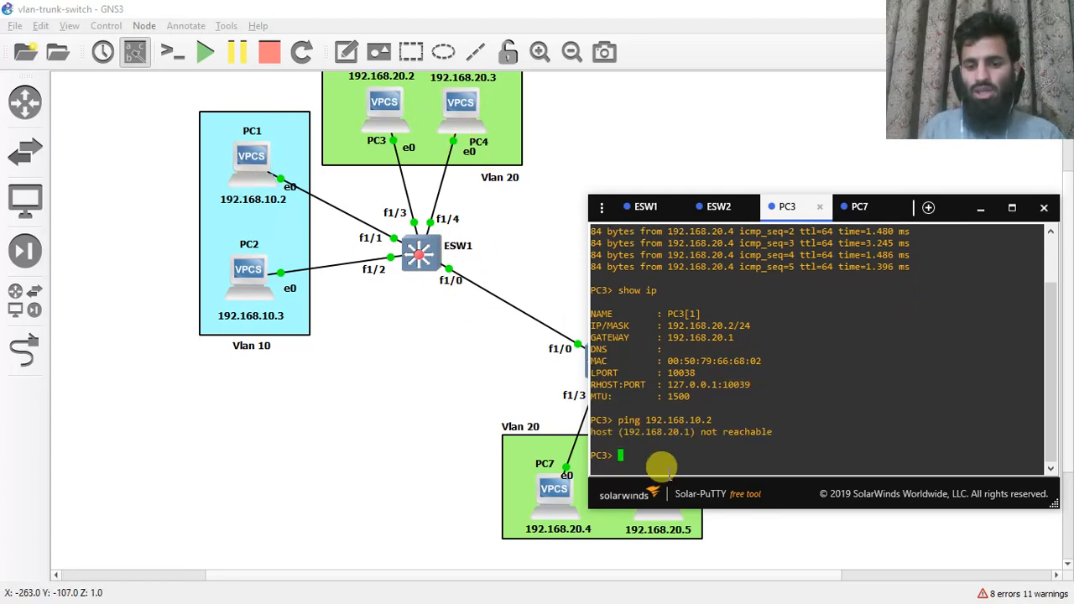
Check the inter-VLAN ping reply, and ping PC8 in VLAN 20 from PC3 with "ping 192.168.20.5"
drag(696, 431, 733, 420)
click(648, 426)
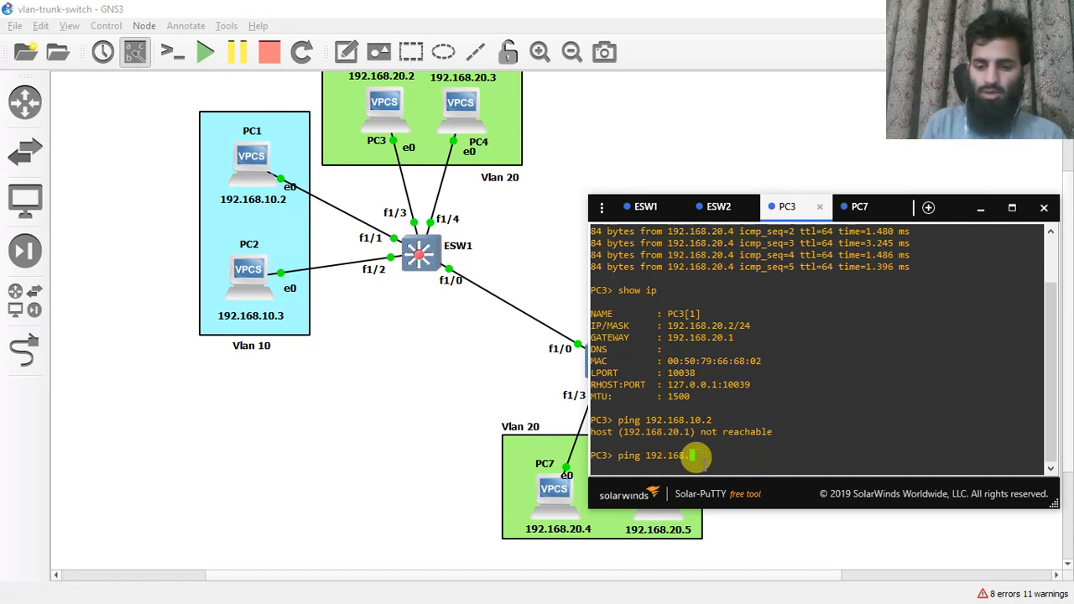
key(Return)
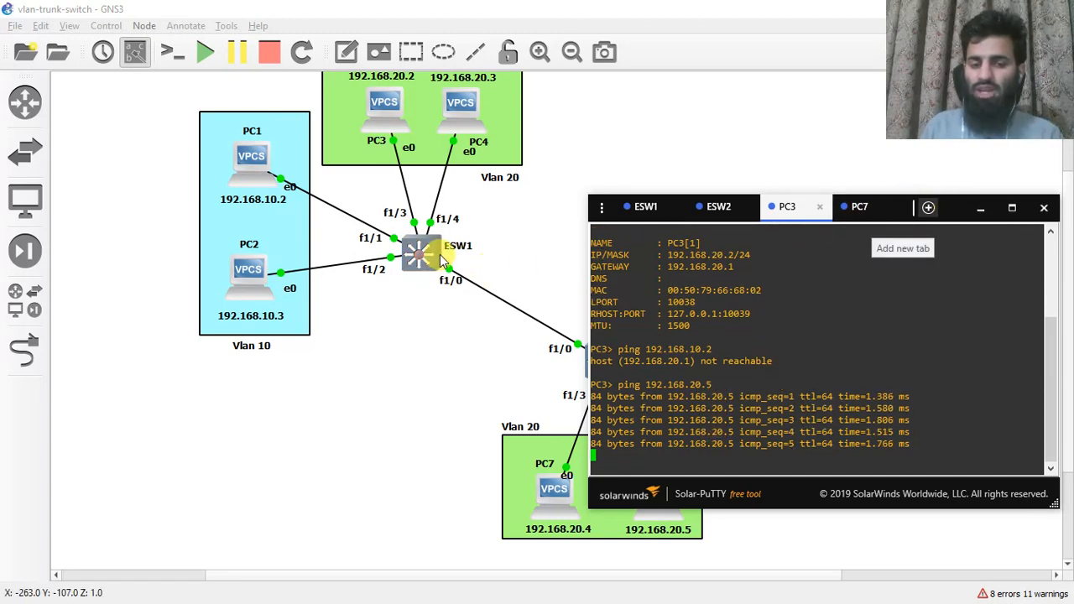
Open ESW2's console and review the "interface fastEthernet 1/0" and "switchport mode trunk" commands by highlighting them
click(718, 206)
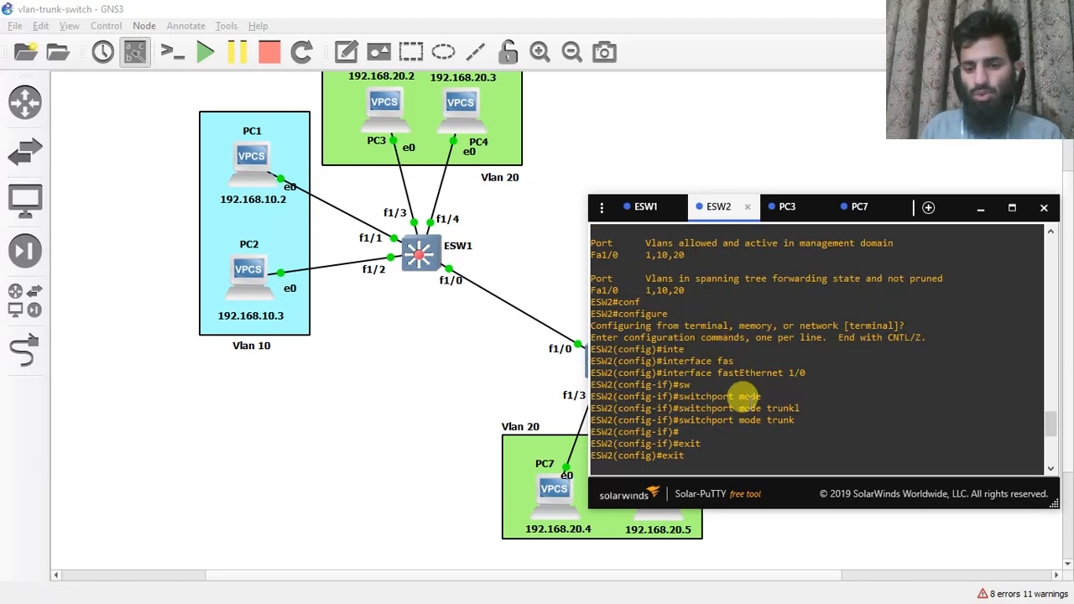
drag(793, 420, 676, 420)
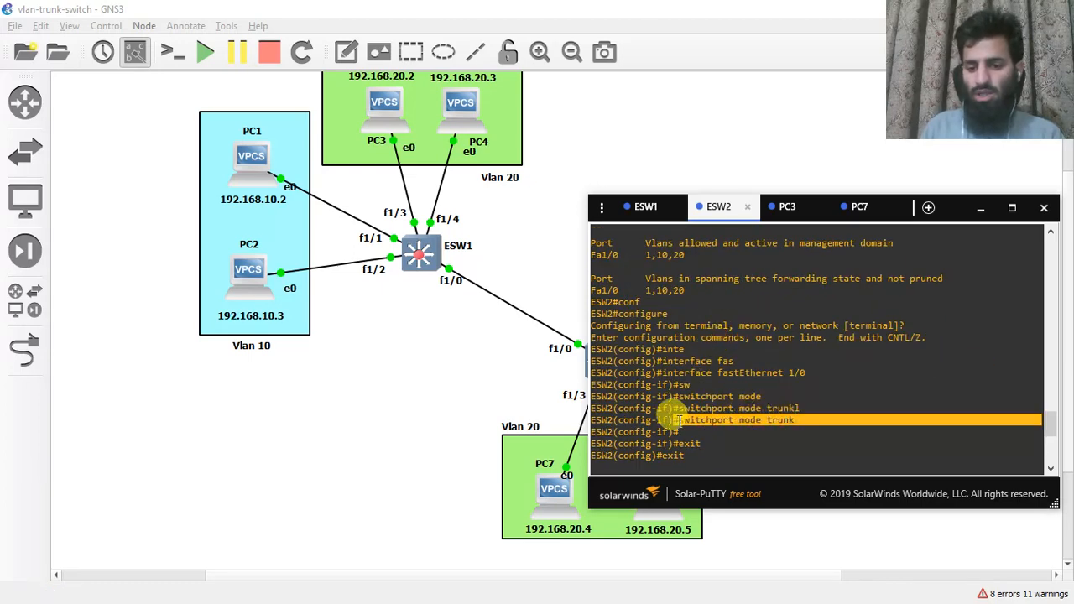
drag(804, 373, 663, 372)
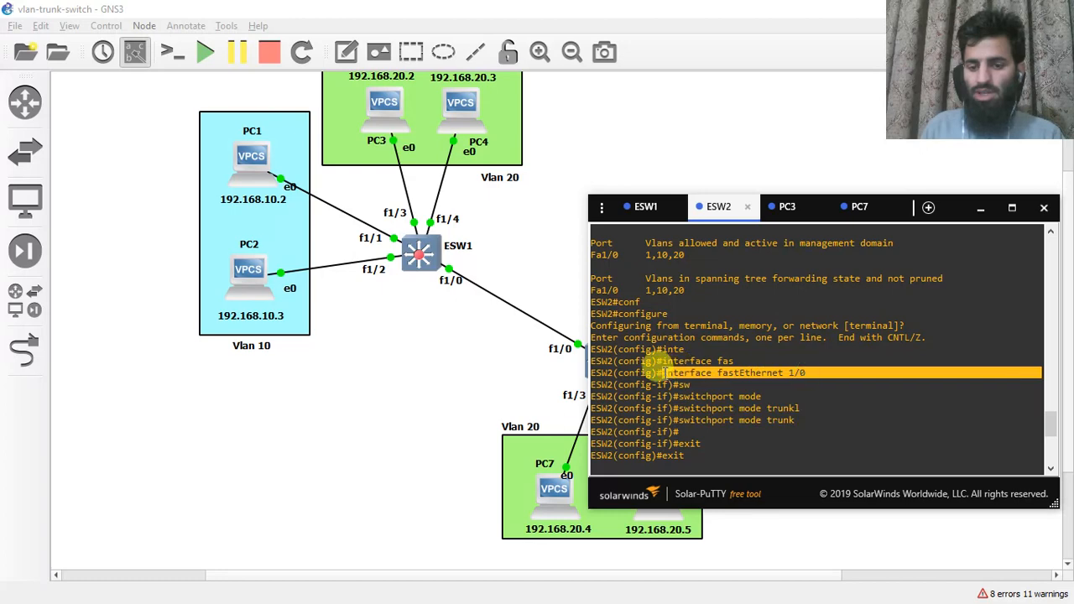
drag(798, 419, 663, 411)
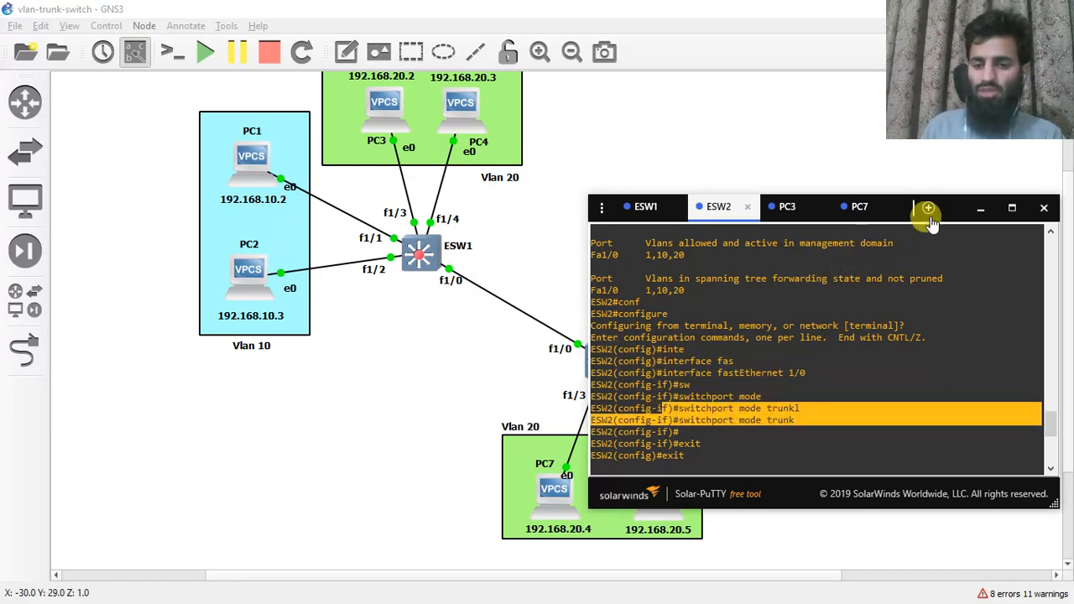
Move the console window clear of both switches in the topology and show ESW1's console
drag(953, 206, 708, 409)
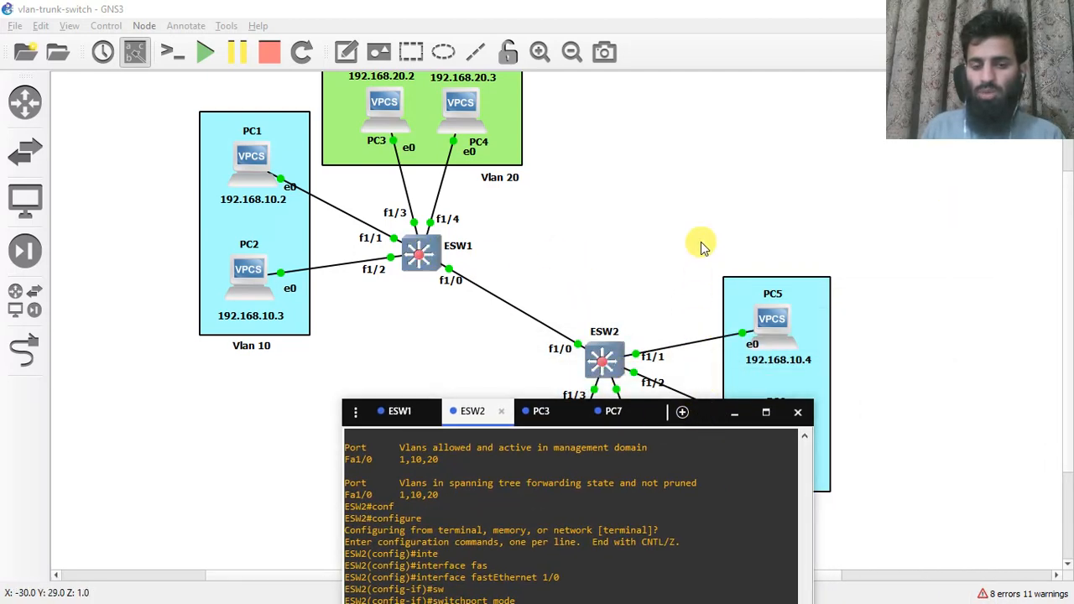
click(390, 411)
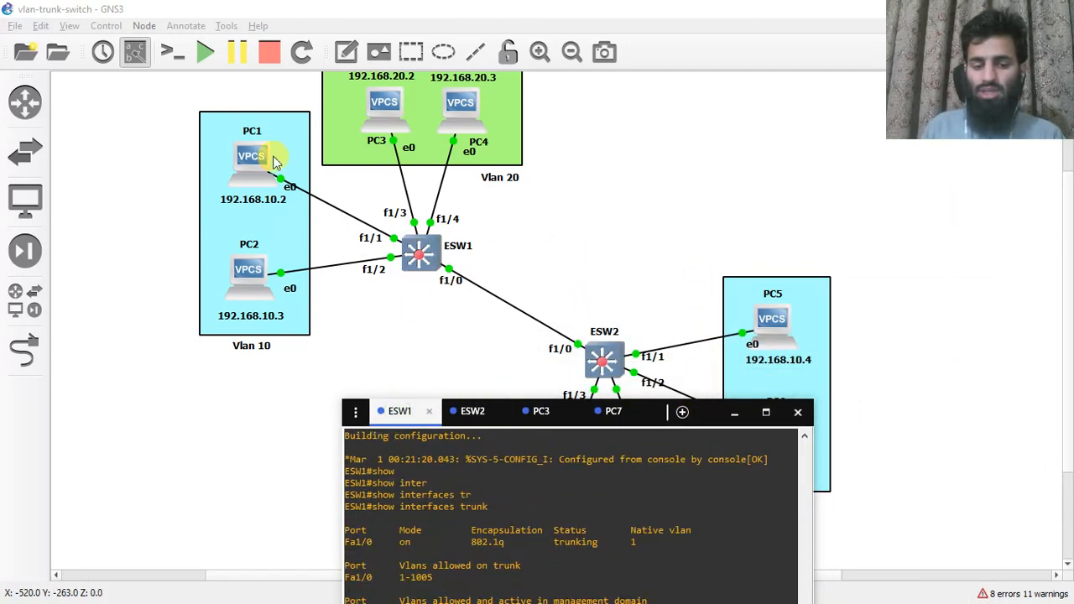